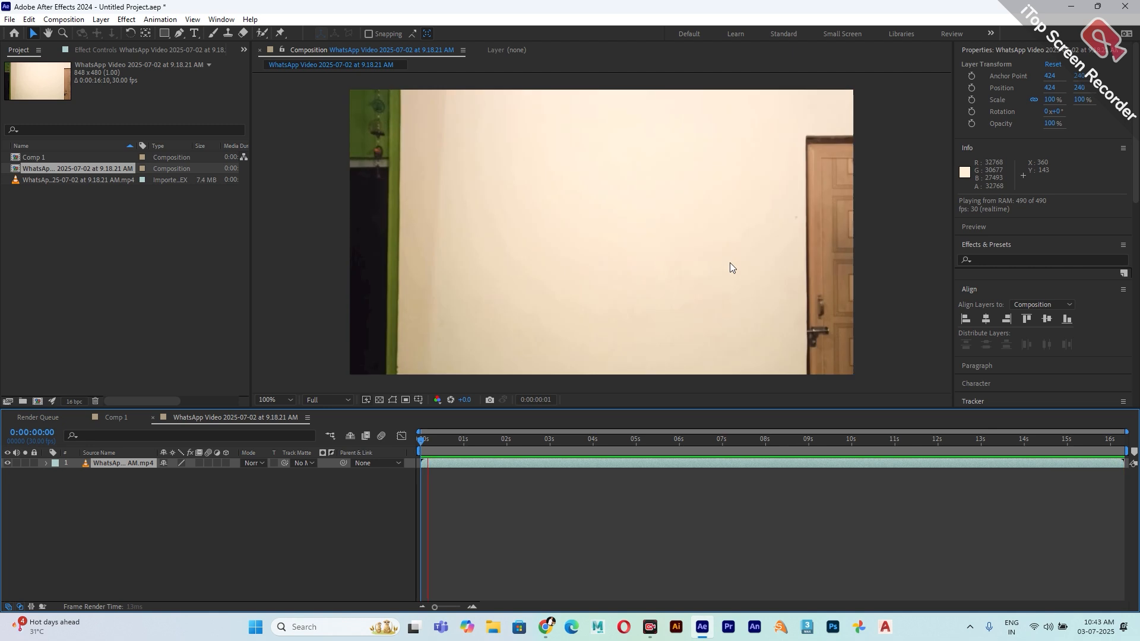
At 0:00:04:18, start Track Motion on the video layer and place Track Point 1 on the tip of the man's phone
drag(492, 446, 619, 468)
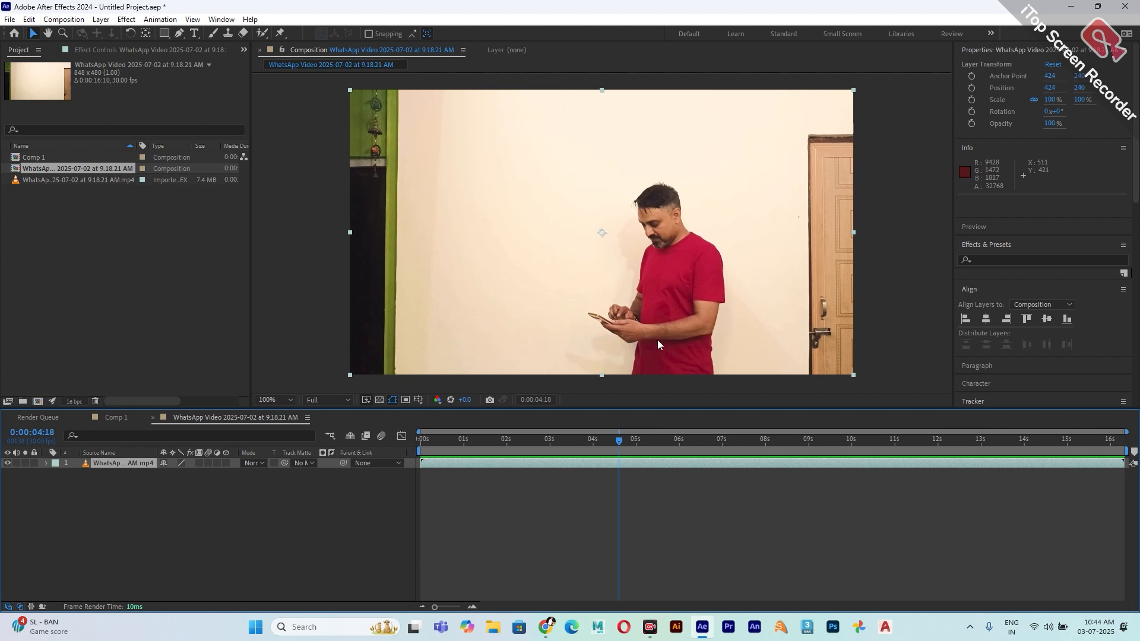
click(986, 400)
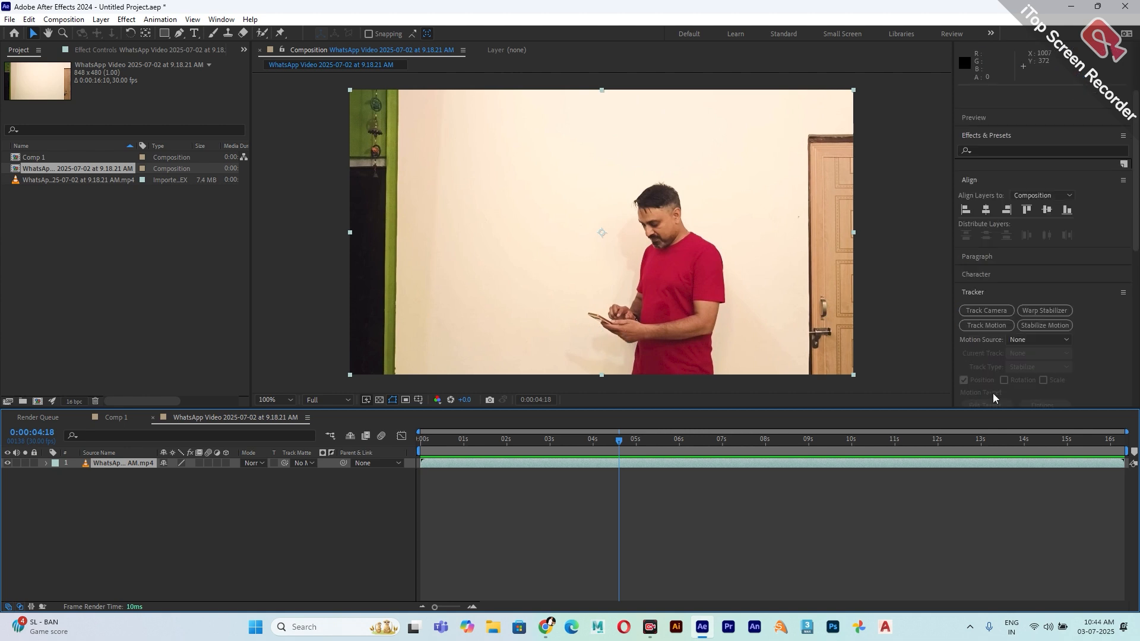
click(986, 326)
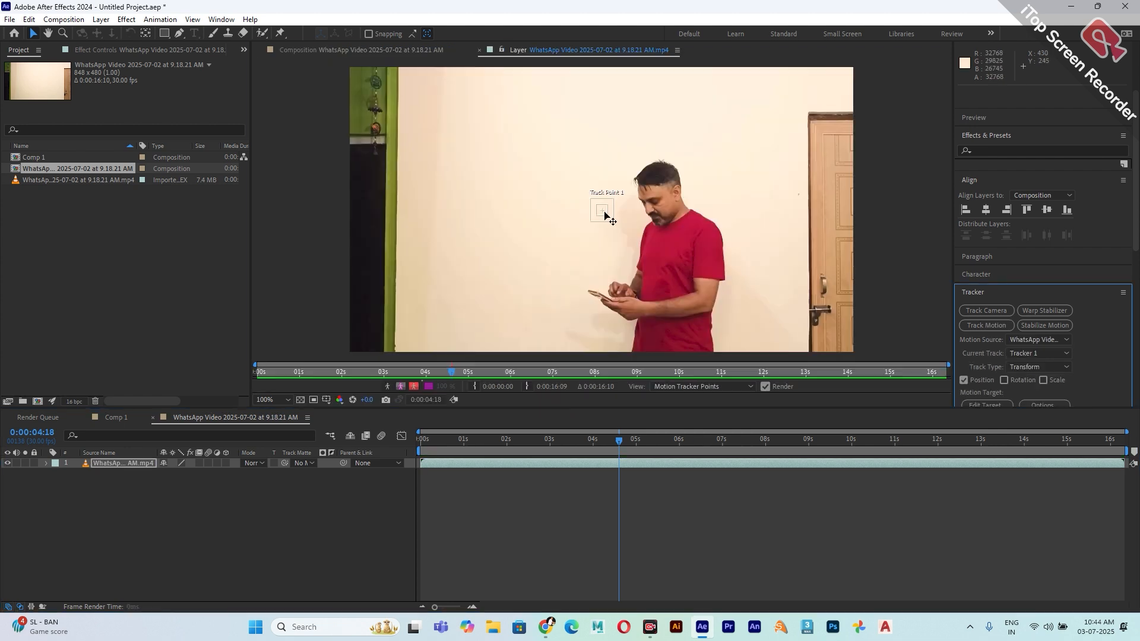
drag(604, 215, 601, 295)
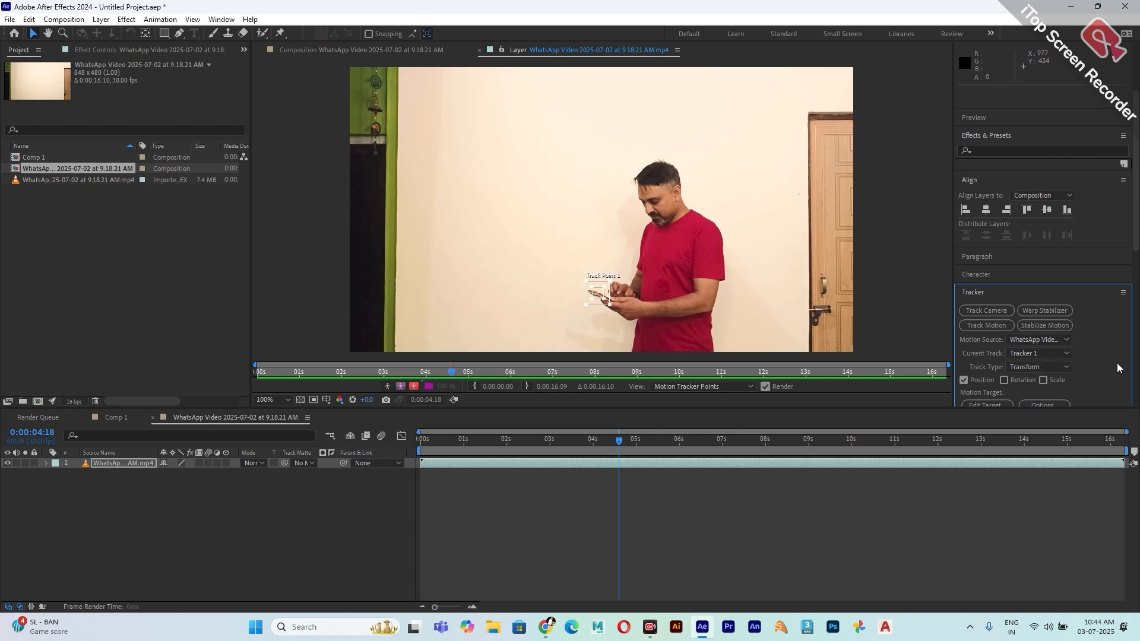
Analyze the phone's motion forward from 0:00:04:18 and stop the analysis at 0:00:16:01
scroll(1090, 376, down, 3)
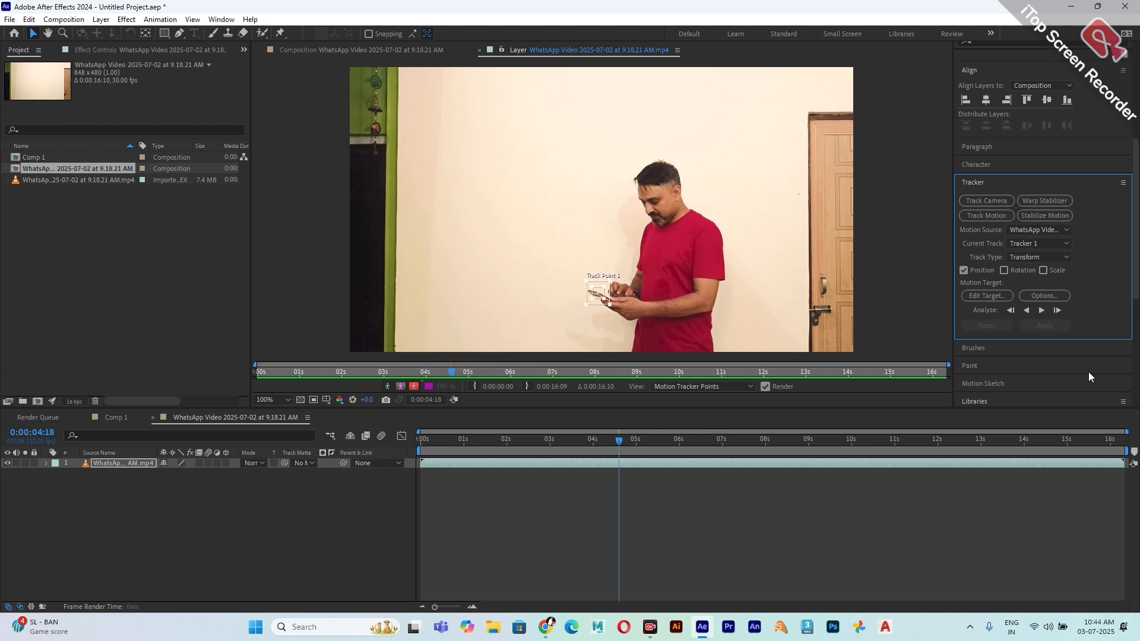
click(1042, 311)
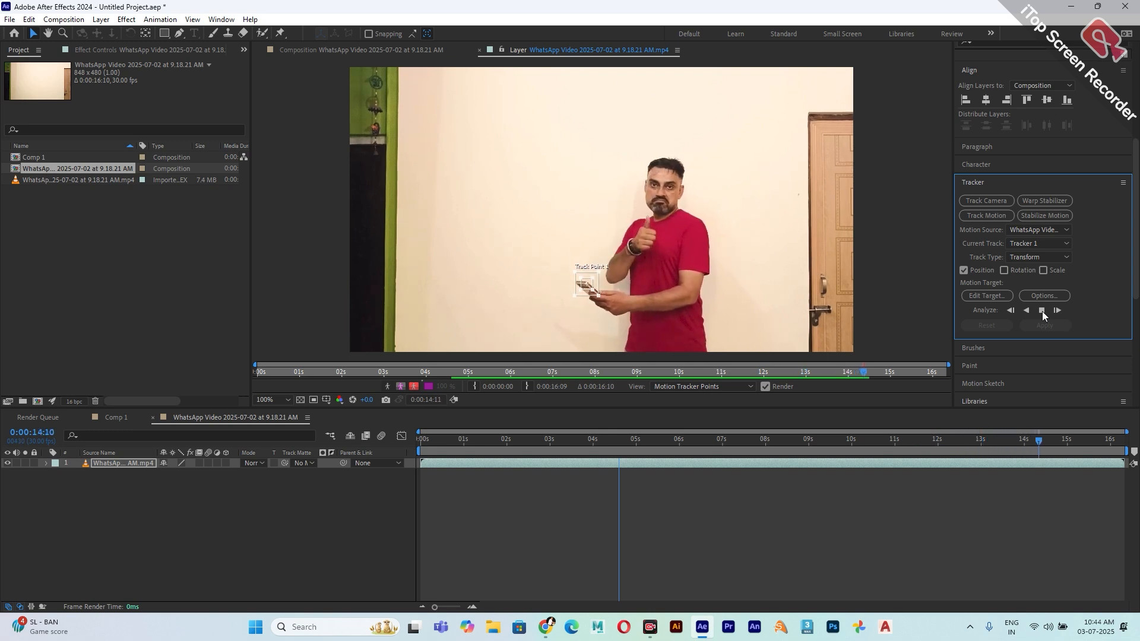
key(space)
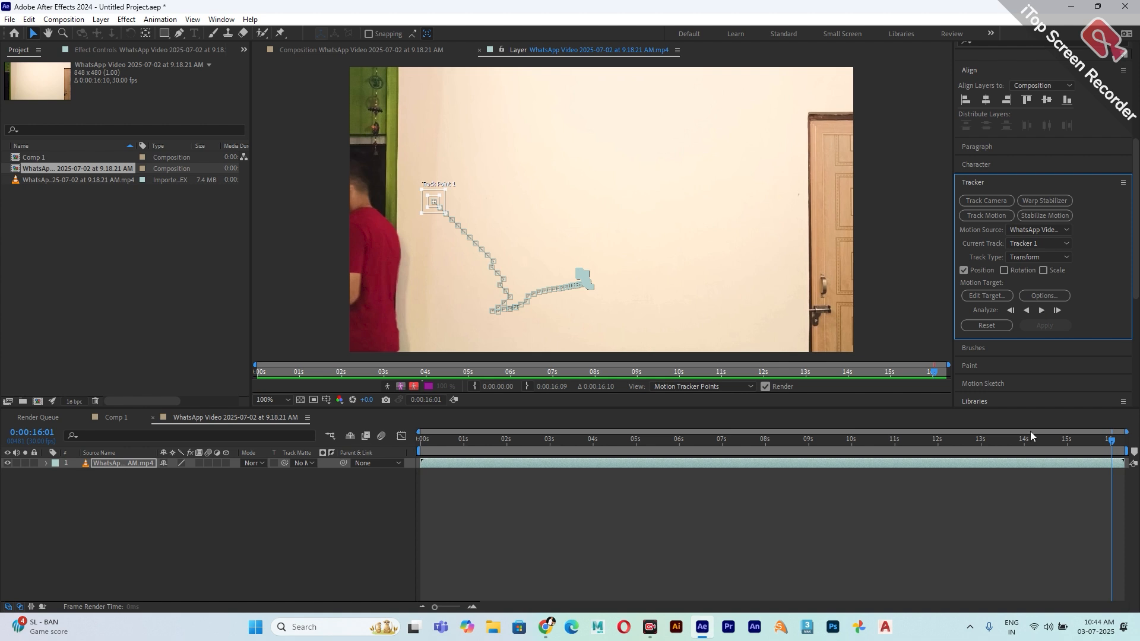
Return to 0:00:15:00 and re-track frame by frame to 0:00:15:03, re-centering Track Point 1 on the phone's tip wherever it drifts
click(1013, 446)
drag(1014, 449, 1068, 475)
scroll(539, 316, up, 4)
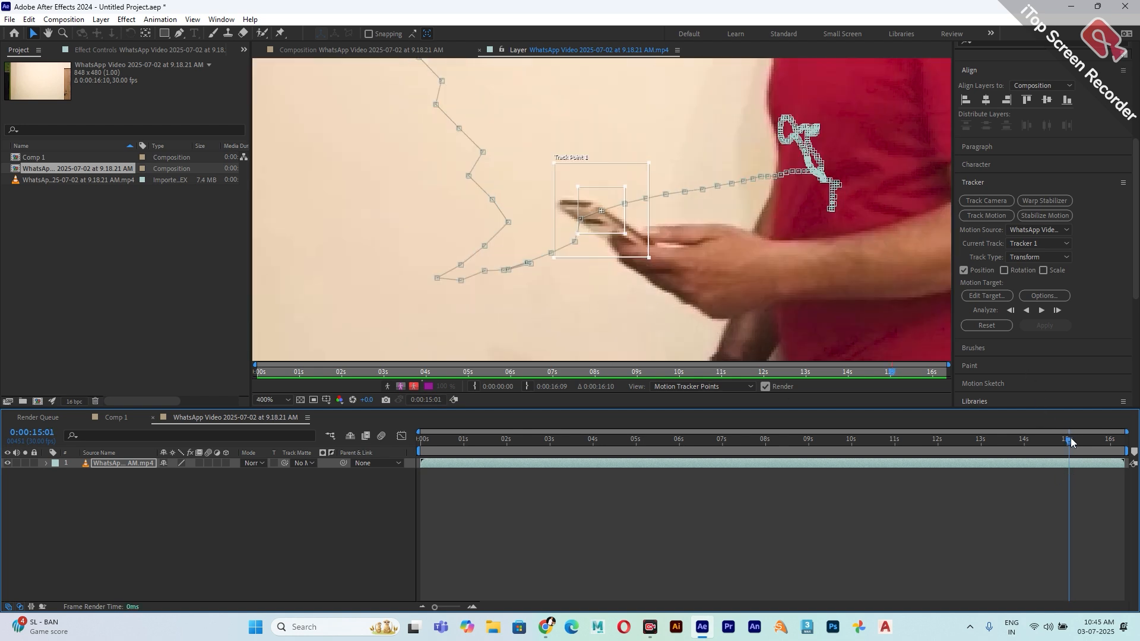
drag(1071, 438, 1070, 437)
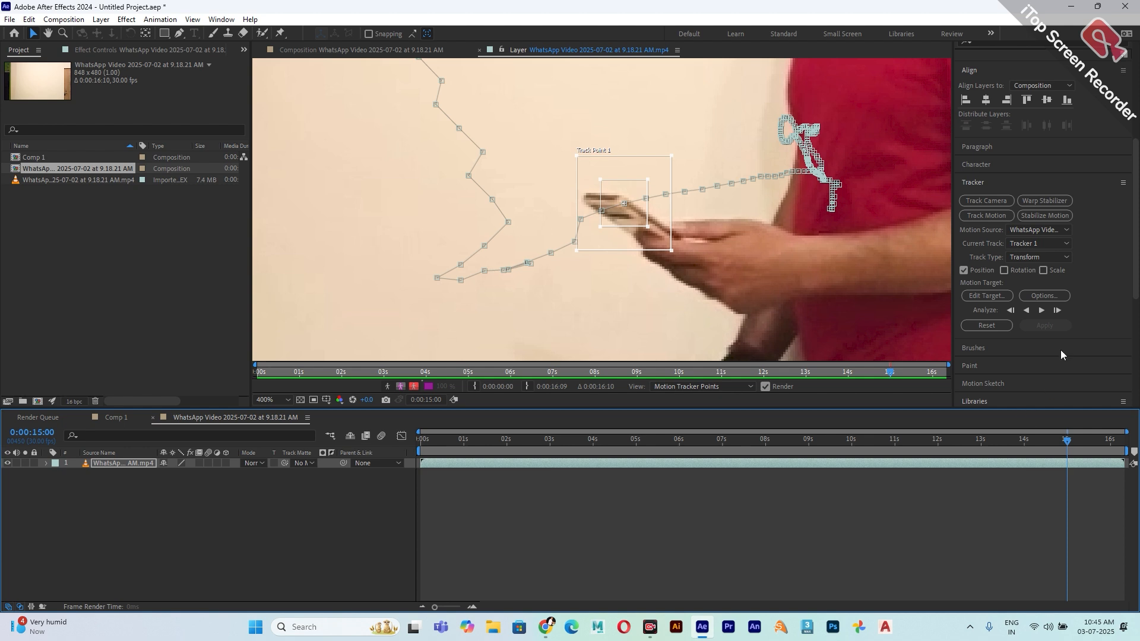
click(1057, 310)
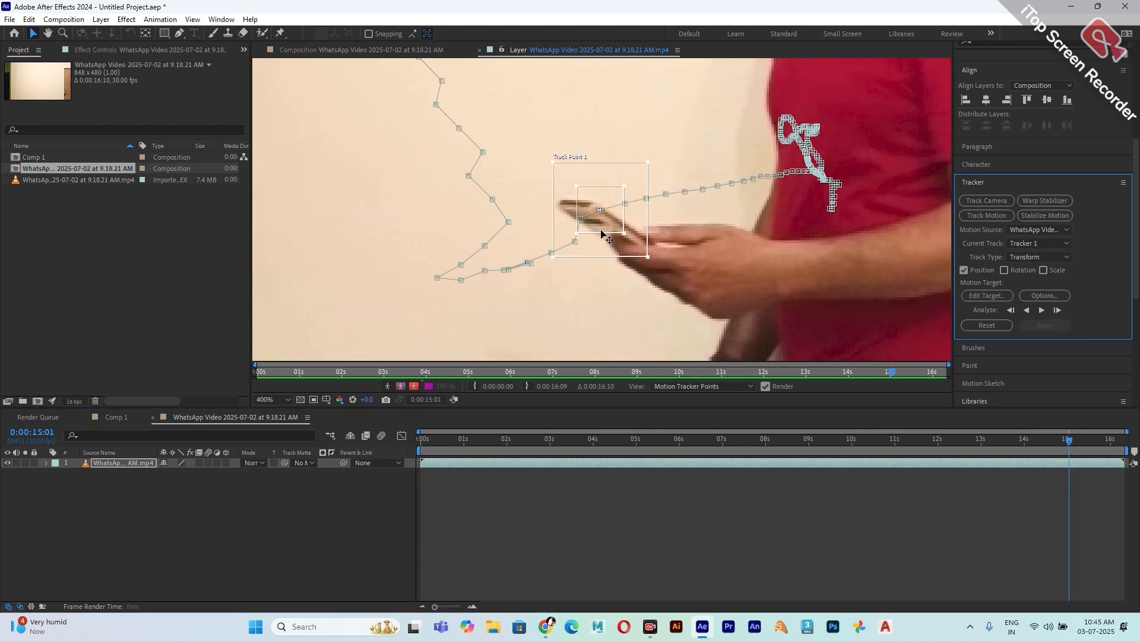
drag(599, 226, 597, 223)
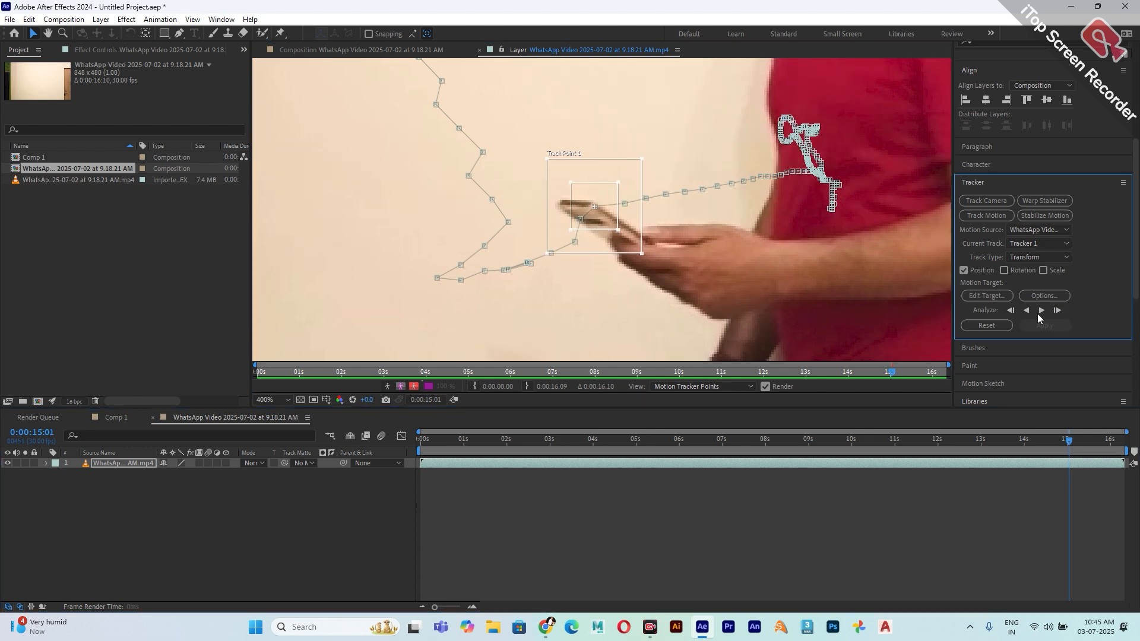
click(1058, 310)
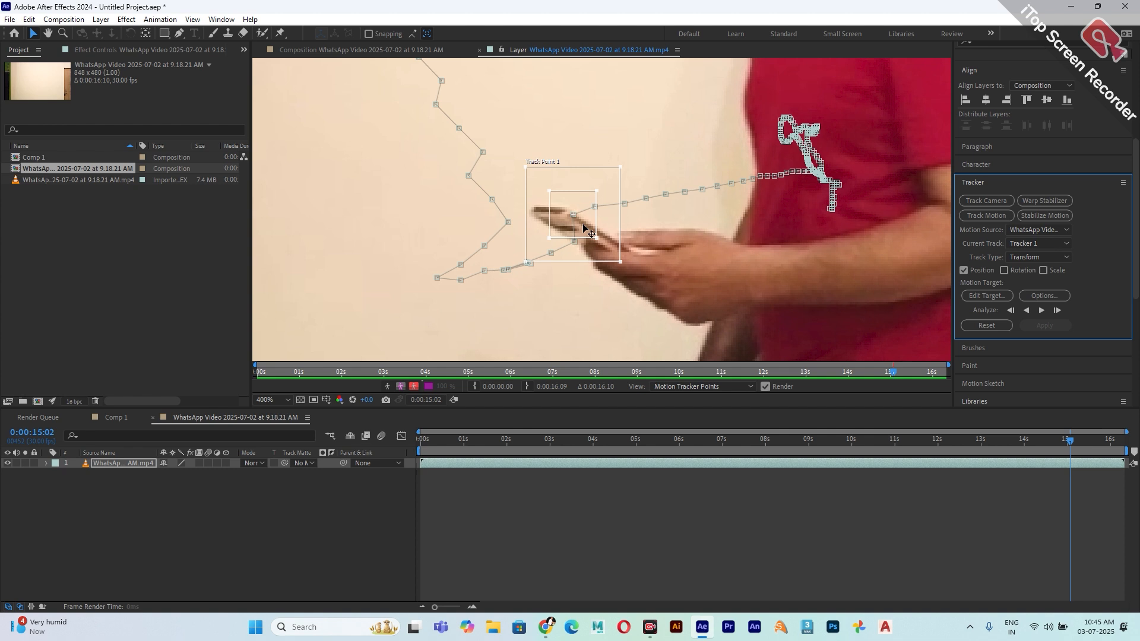
drag(583, 224, 577, 224)
click(1057, 310)
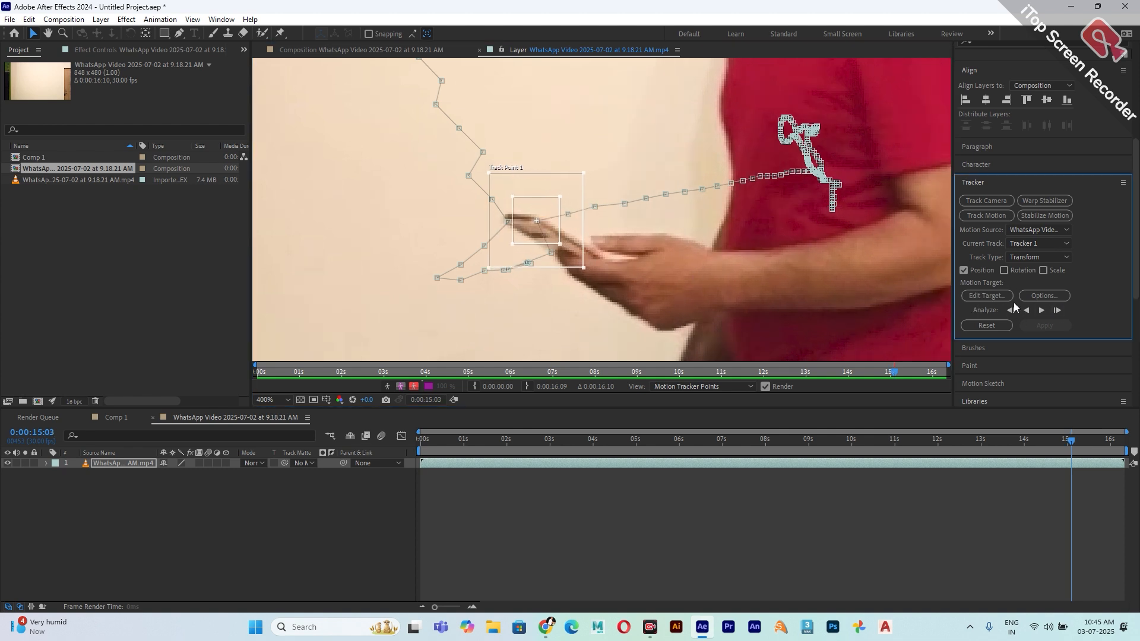
Continue the frame-by-frame tracking to 0:00:15:11, moving Track Point 1 back onto the phone's tip wherever it slips
click(1056, 311)
click(1056, 310)
drag(504, 242, 473, 223)
click(1056, 311)
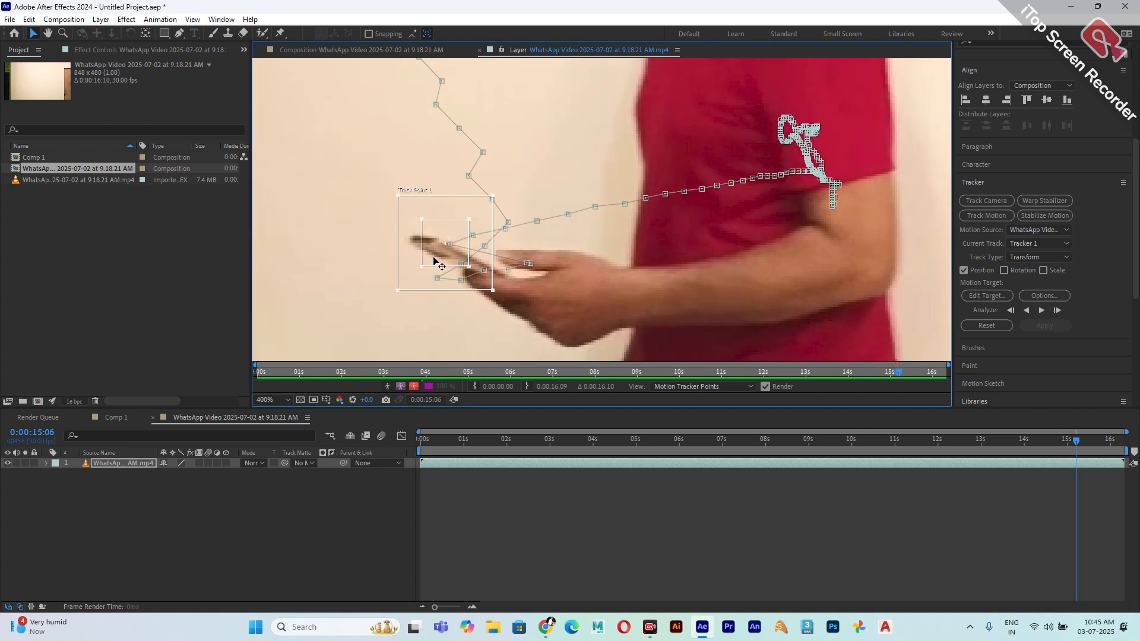
click(1057, 310)
click(1056, 310)
click(1057, 310)
drag(359, 269, 313, 257)
click(1059, 311)
drag(583, 268, 580, 261)
click(1057, 310)
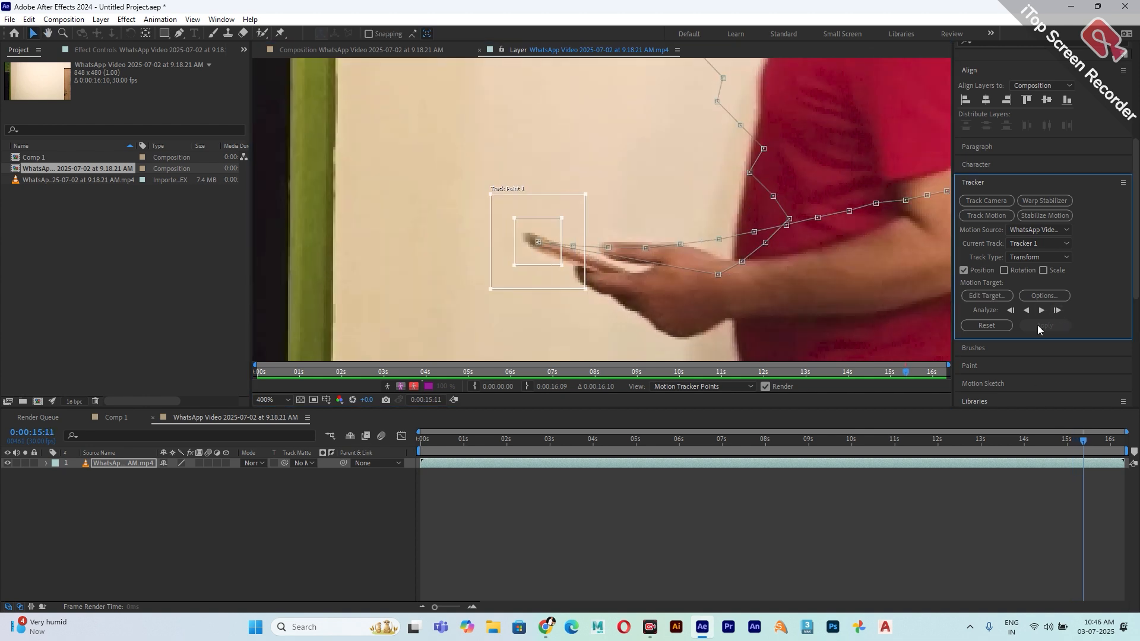
Track the phone frame by frame up to 0:00:15:17, correcting Track Point 1 as the phone reaches the green door frame
click(1057, 311)
click(1057, 311)
click(1057, 311)
drag(548, 265, 444, 252)
click(1057, 310)
click(1057, 311)
click(1057, 310)
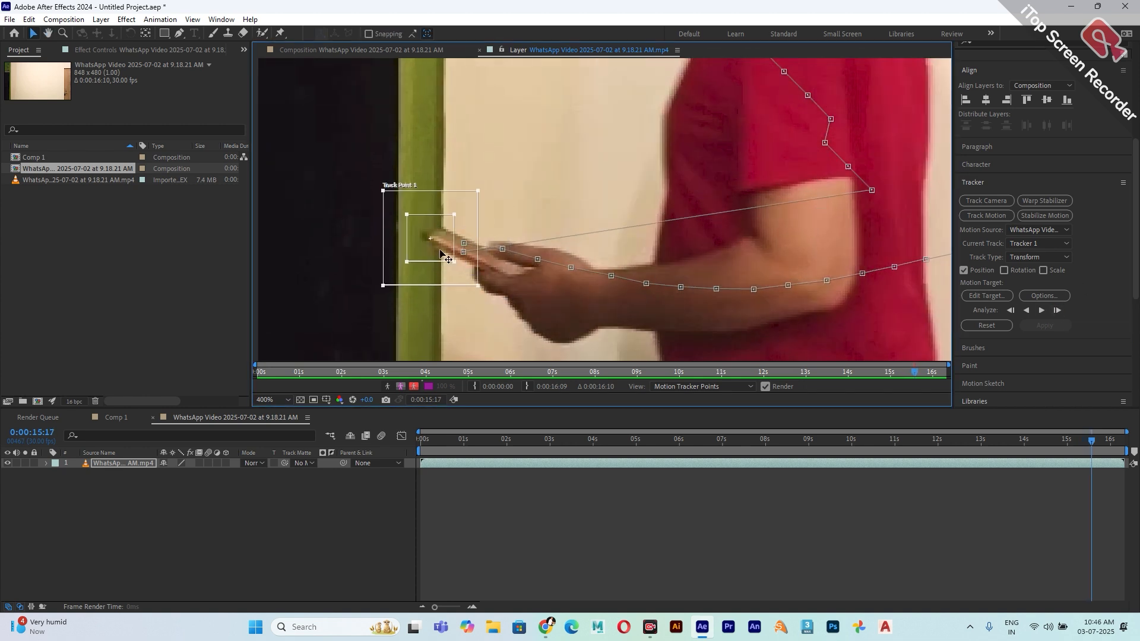
Finish the frame-by-frame phone track at 0:00:15:22, repositioning Track Point 1 over the dark doorway and undoing the last action
click(1057, 310)
drag(522, 275, 335, 287)
click(1057, 310)
click(1057, 311)
click(1057, 311)
click(1057, 310)
key(ctrl+z)
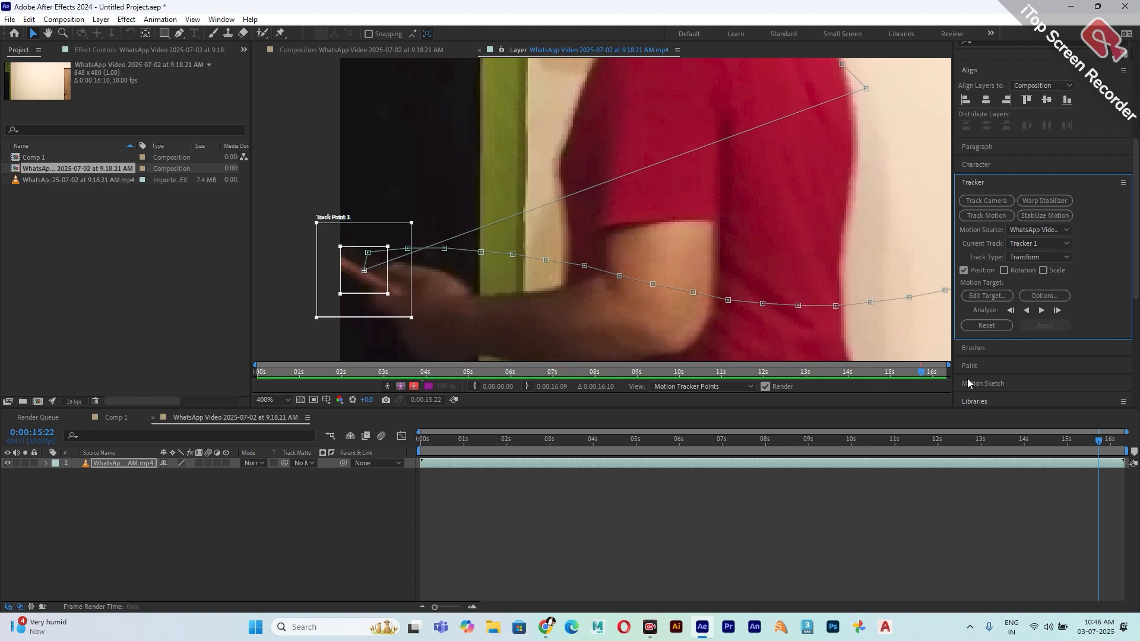
Create a null object in the video composition
scroll(853, 326, down, 4)
scroll(786, 316, up, 2)
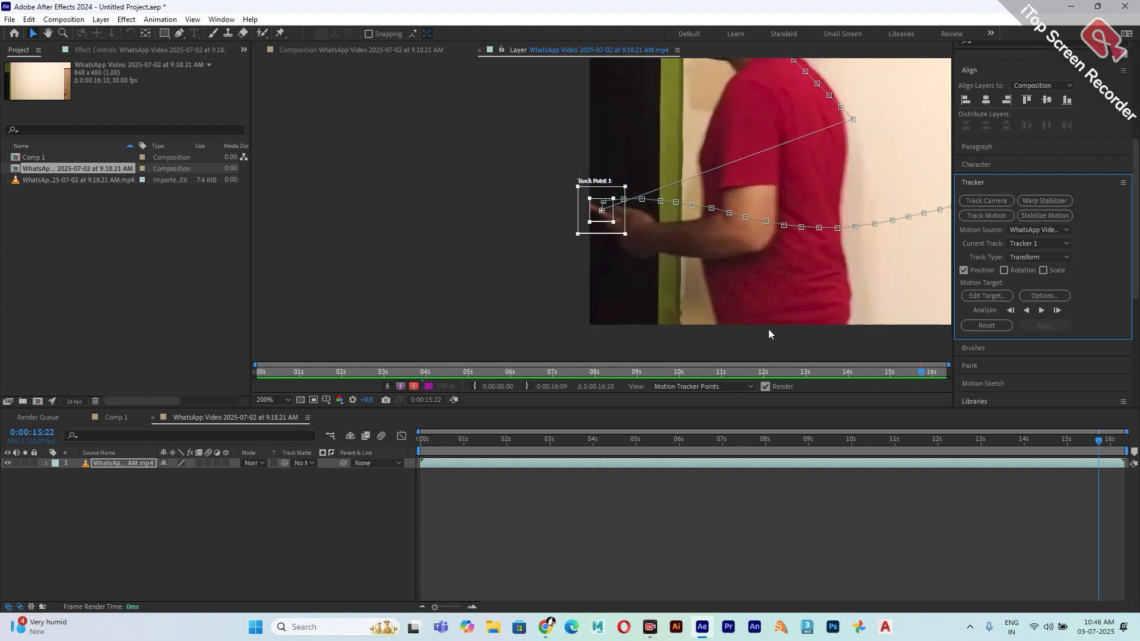
right_click(208, 518)
mouse_move(326, 376)
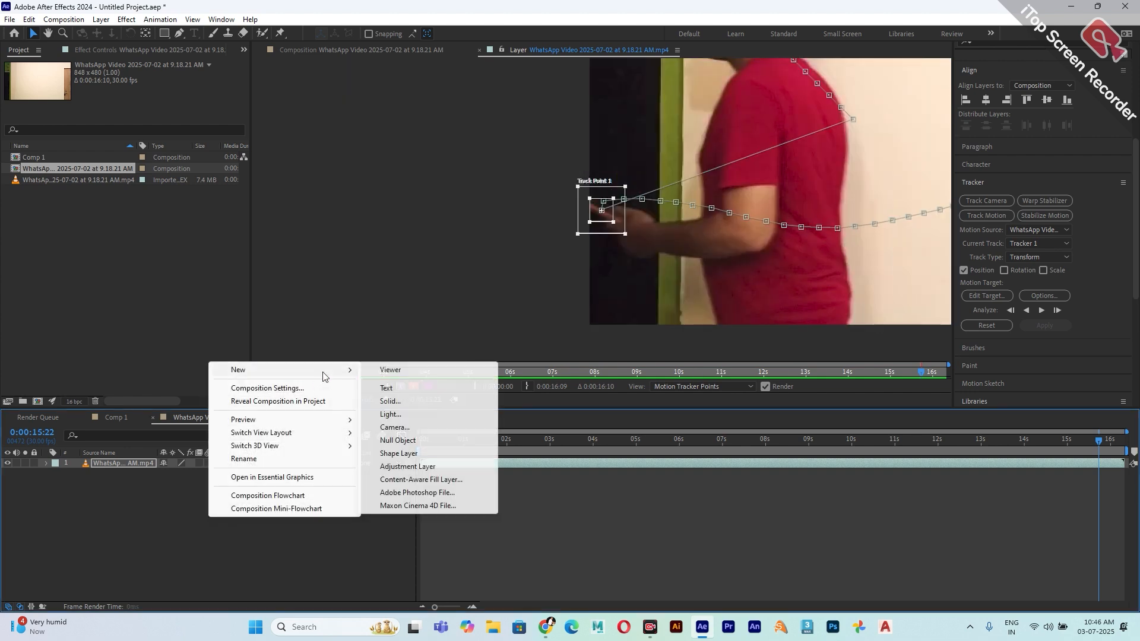
click(398, 441)
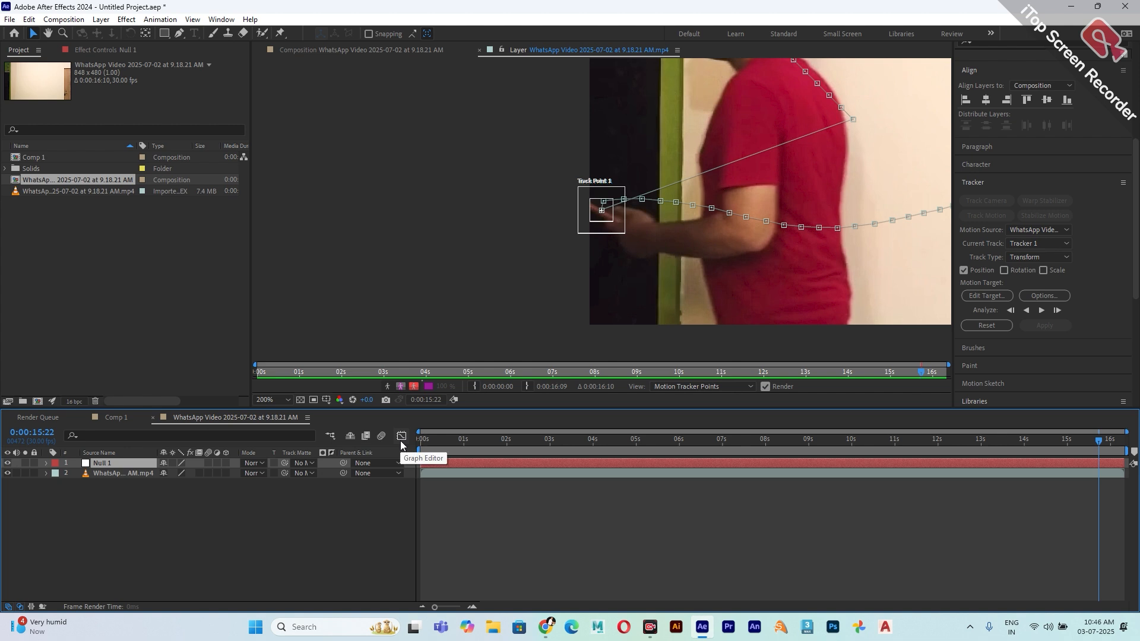
Set Null 1 as the tracker's motion target and apply the tracking data to it
click(1005, 298)
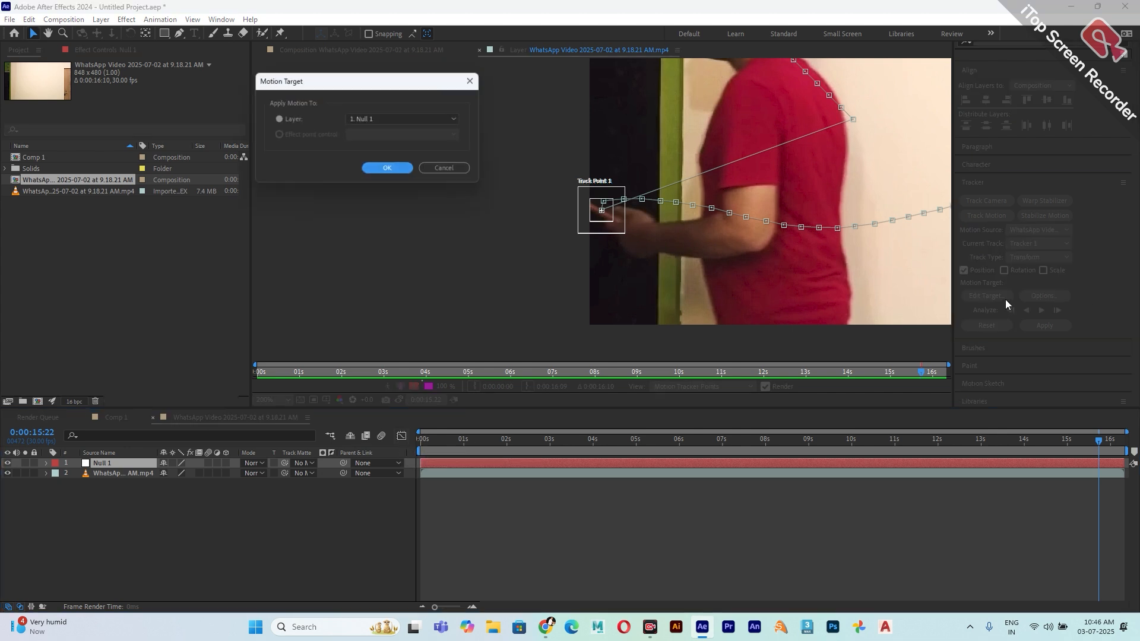
click(382, 171)
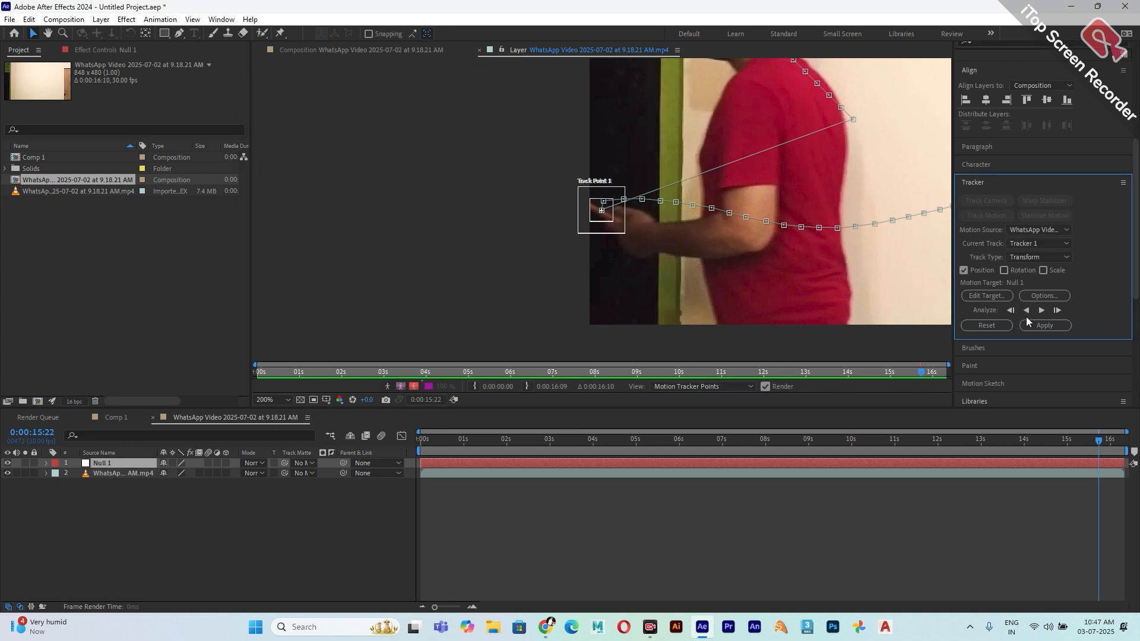
click(1046, 324)
click(574, 300)
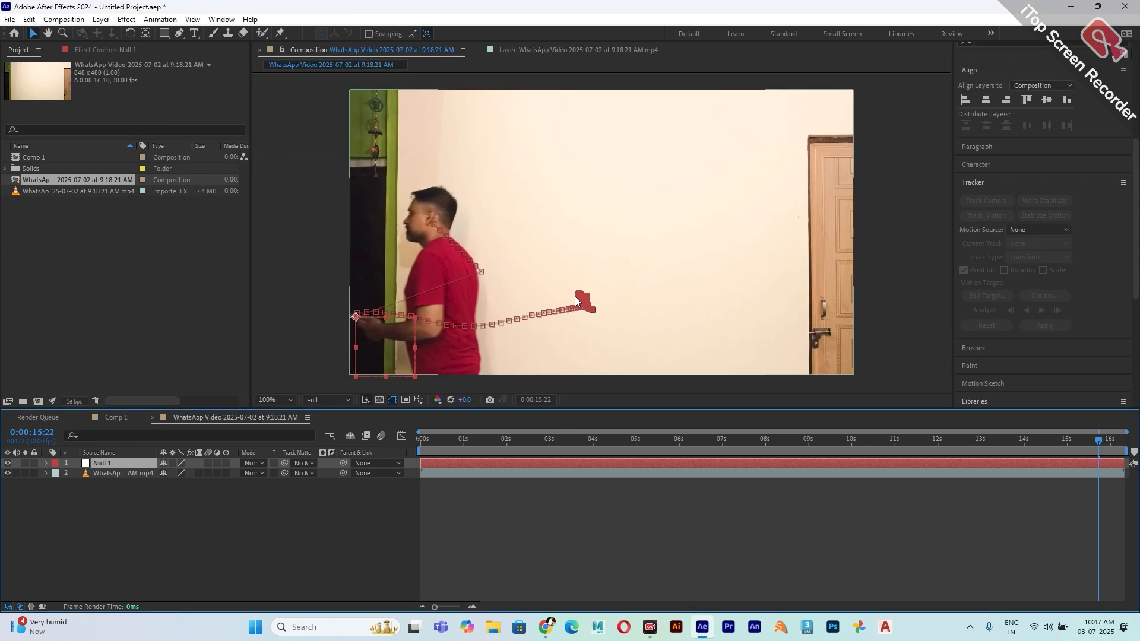
Reveal Null 1's position keyframes and move the current time to the first keyframe at 0:00:04:18
click(607, 532)
drag(715, 442, 499, 455)
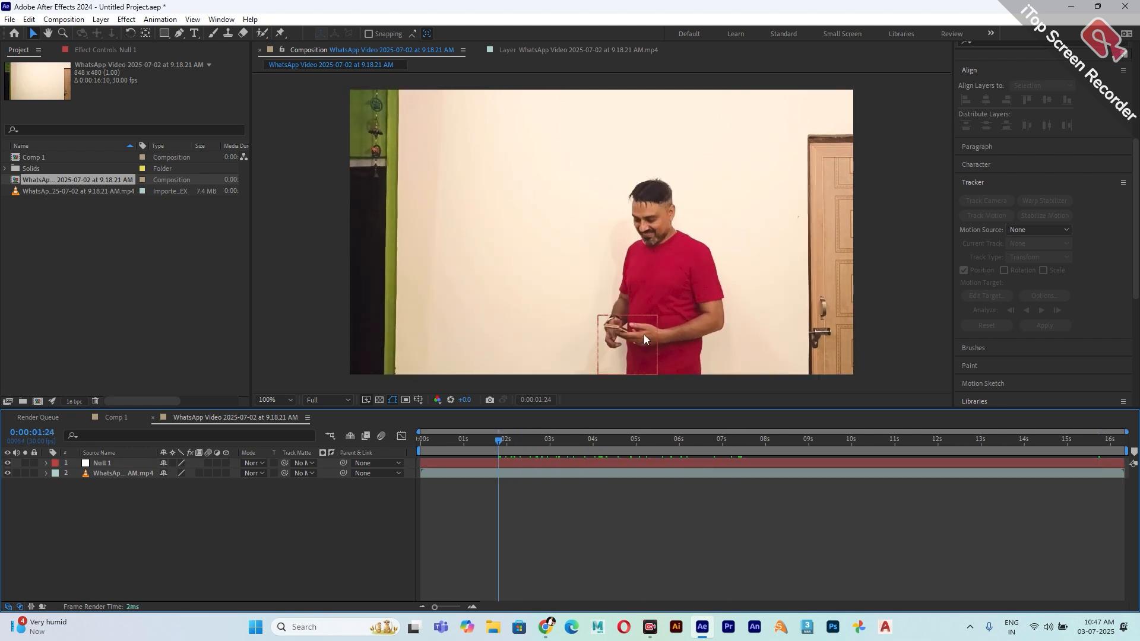
click(618, 462)
key(u)
drag(575, 447, 615, 482)
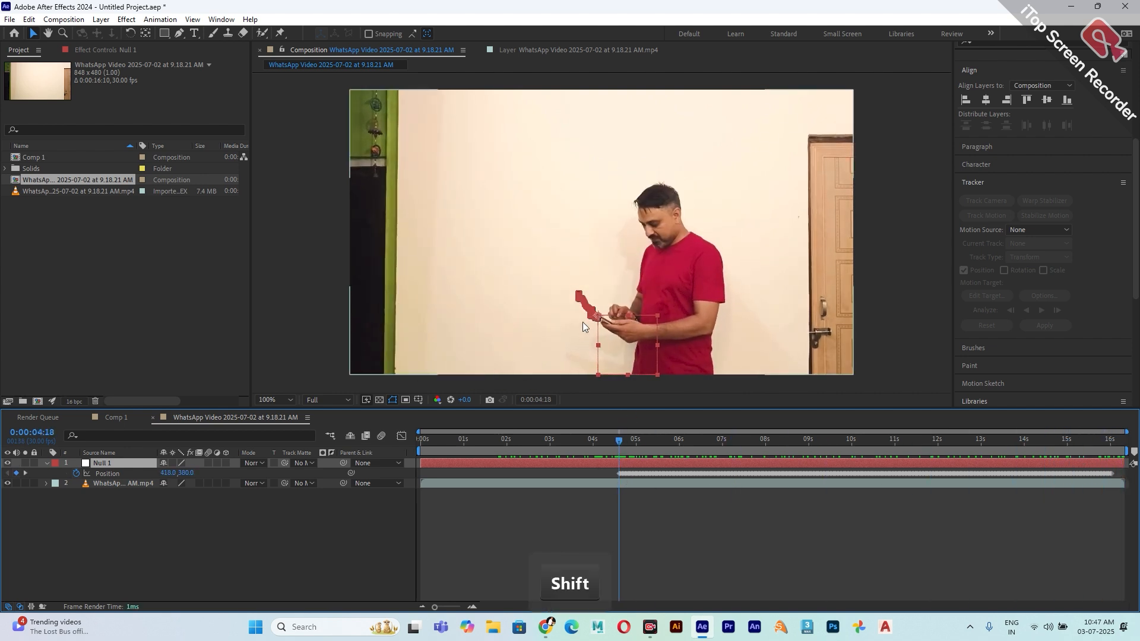
scroll(583, 322, up, 2)
drag(590, 349, 601, 260)
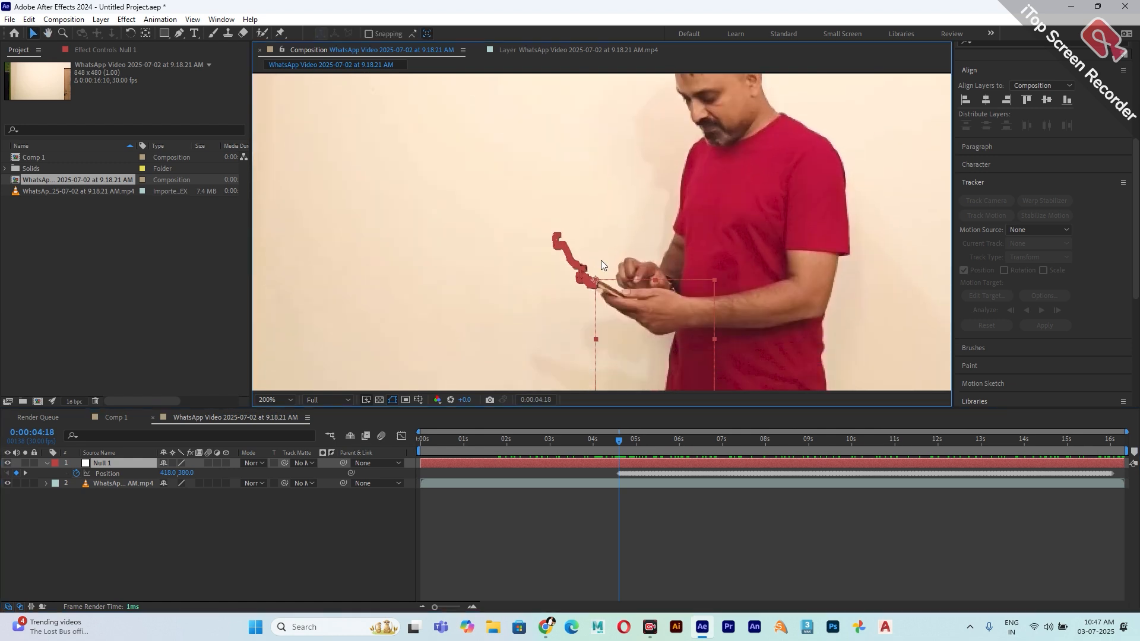
Import the p1 and p2 PNG images from the me folder as footage
double_click(146, 265)
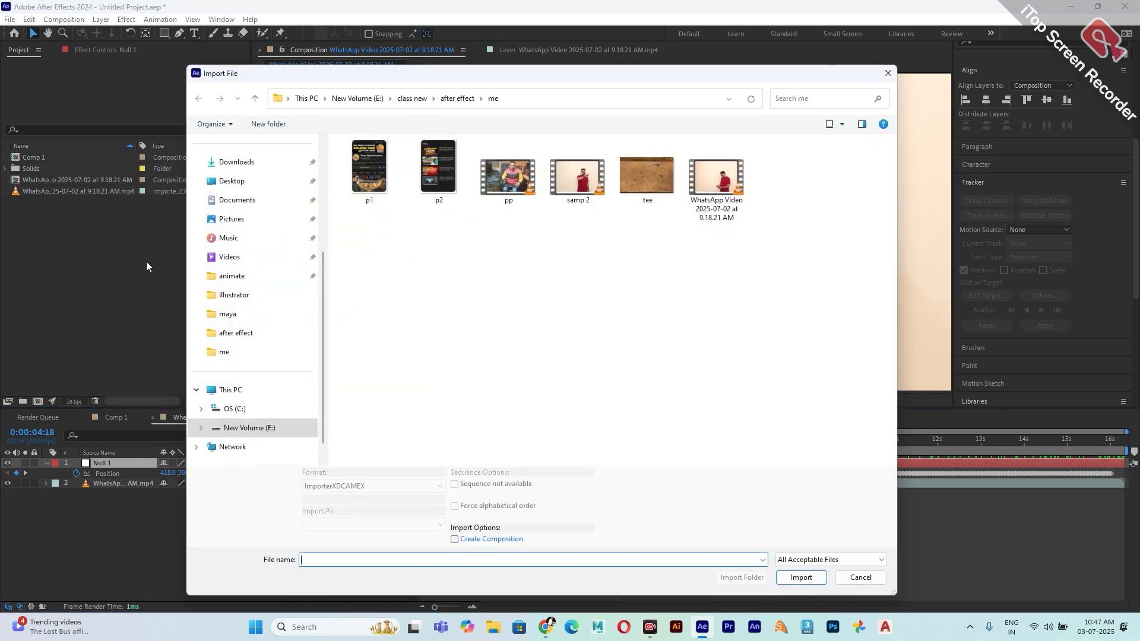
click(362, 188)
ctrl+click(439, 186)
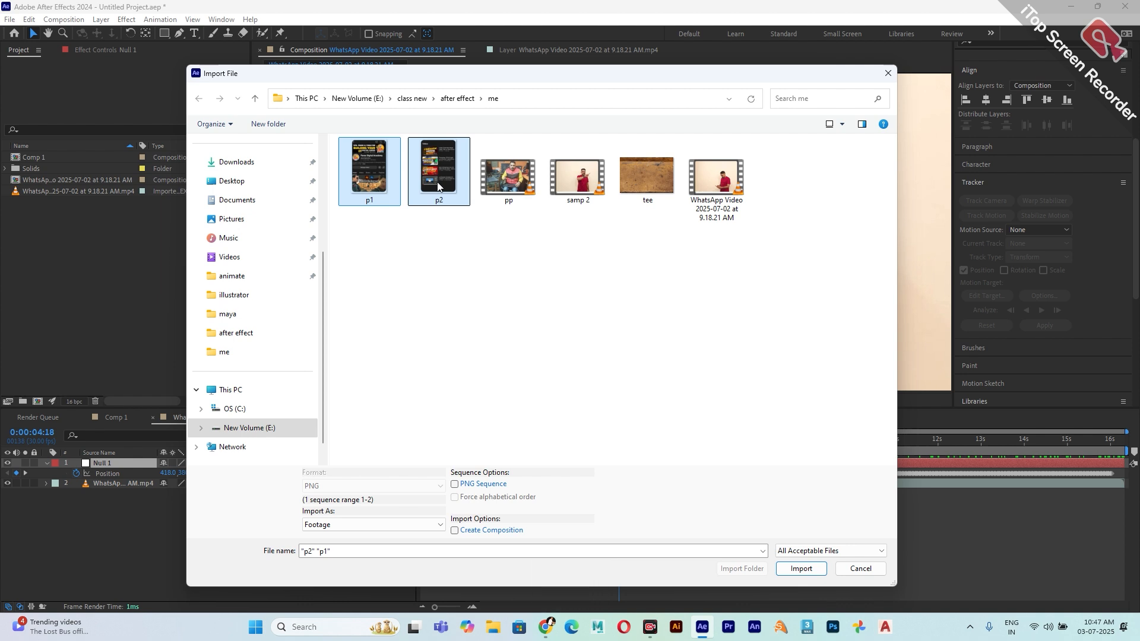
click(801, 568)
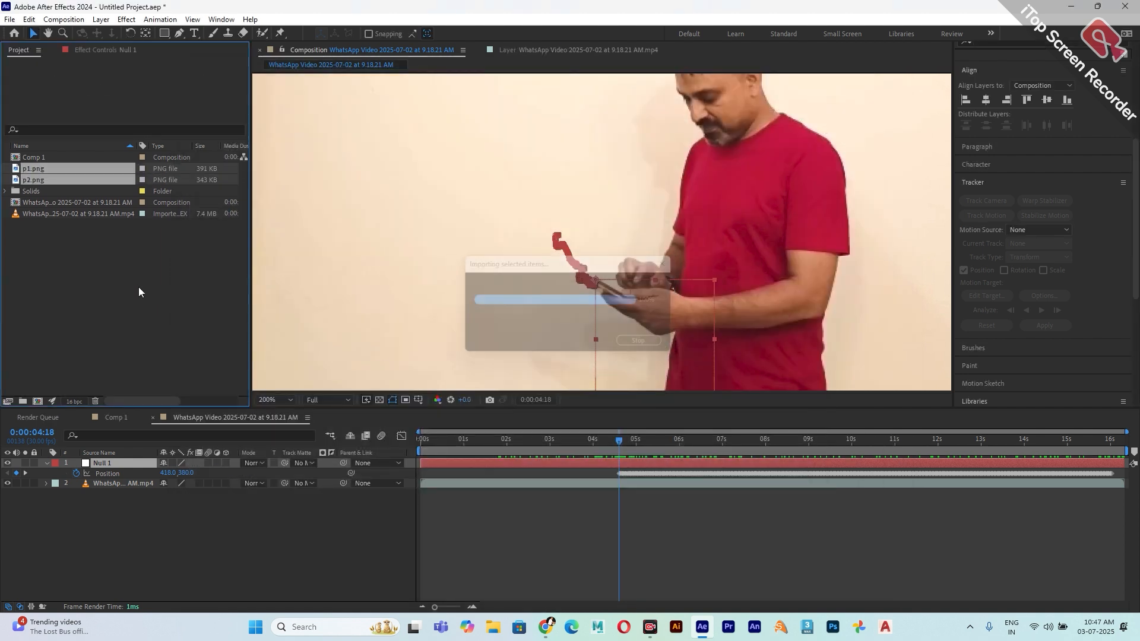
Add p1.png as a layer above Null 1 and scale it down proportionally to about three quarters of the frame height
drag(32, 169, 126, 465)
scroll(558, 306, down, 3)
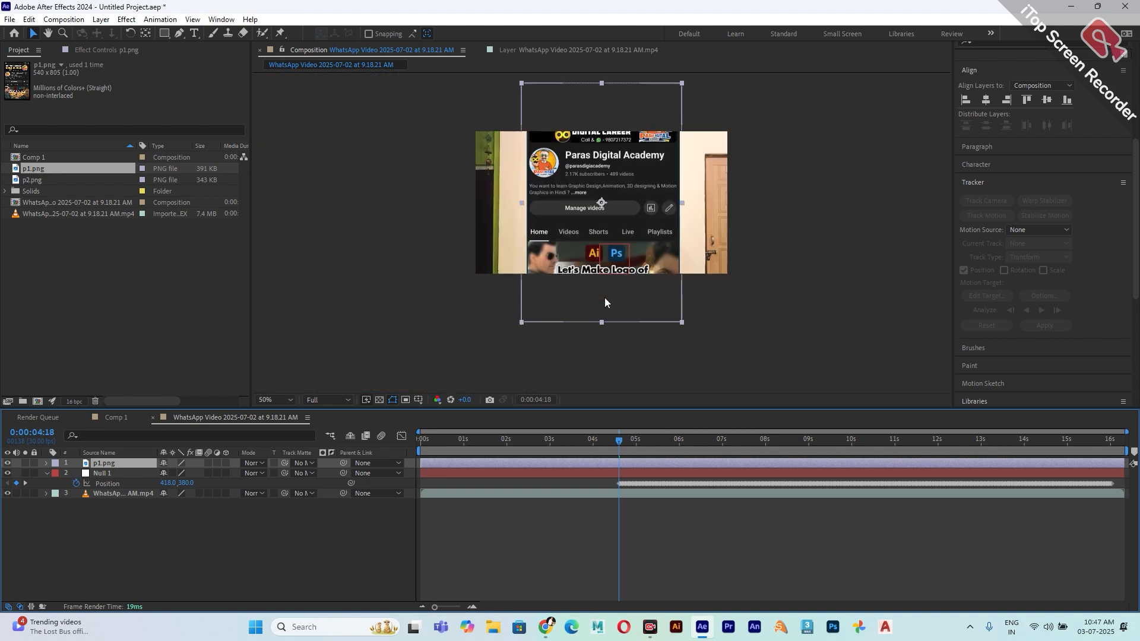
drag(683, 322, 596, 288)
scroll(617, 259, up, 1)
key(v)
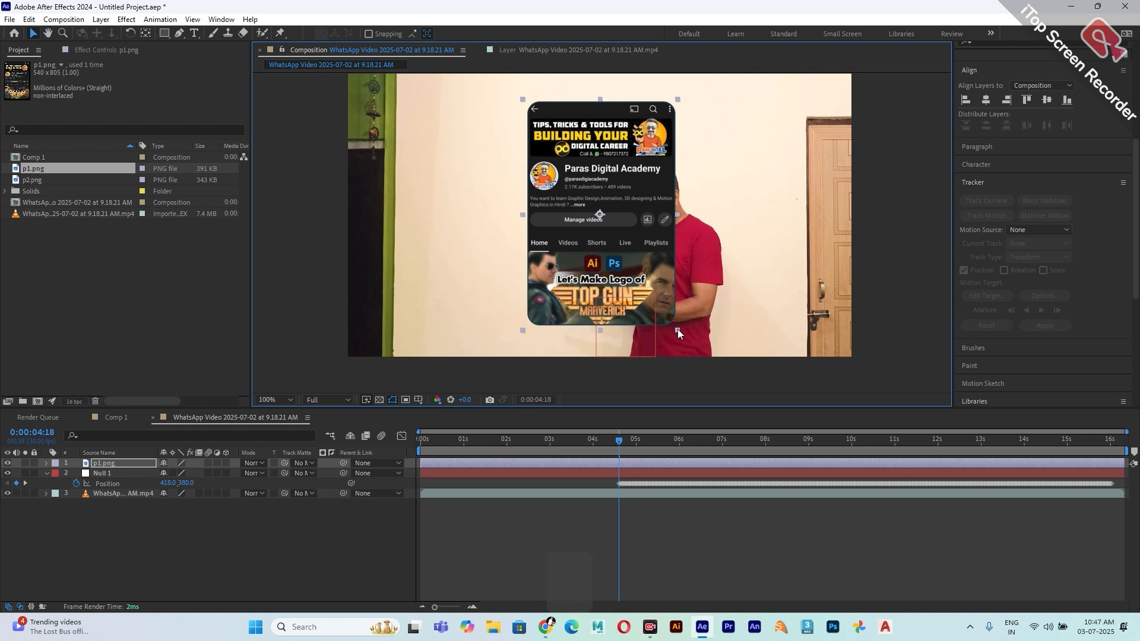
drag(678, 329, 669, 316)
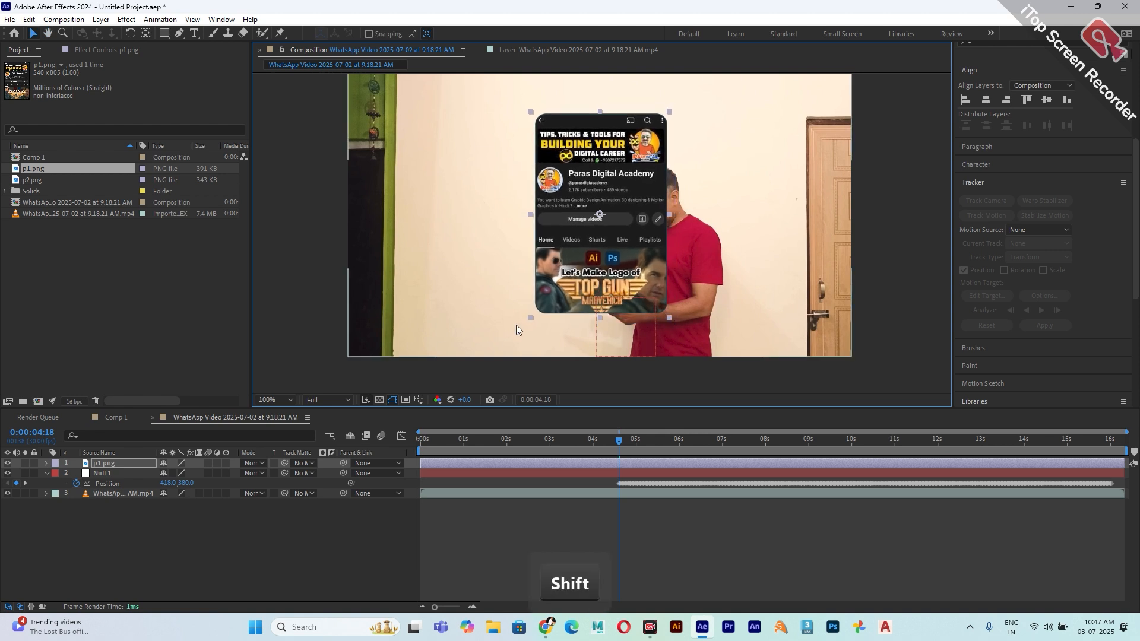
Move the p1.png image onto the empty wall in front of the man's phone and make it a 3D layer
drag(521, 309, 550, 303)
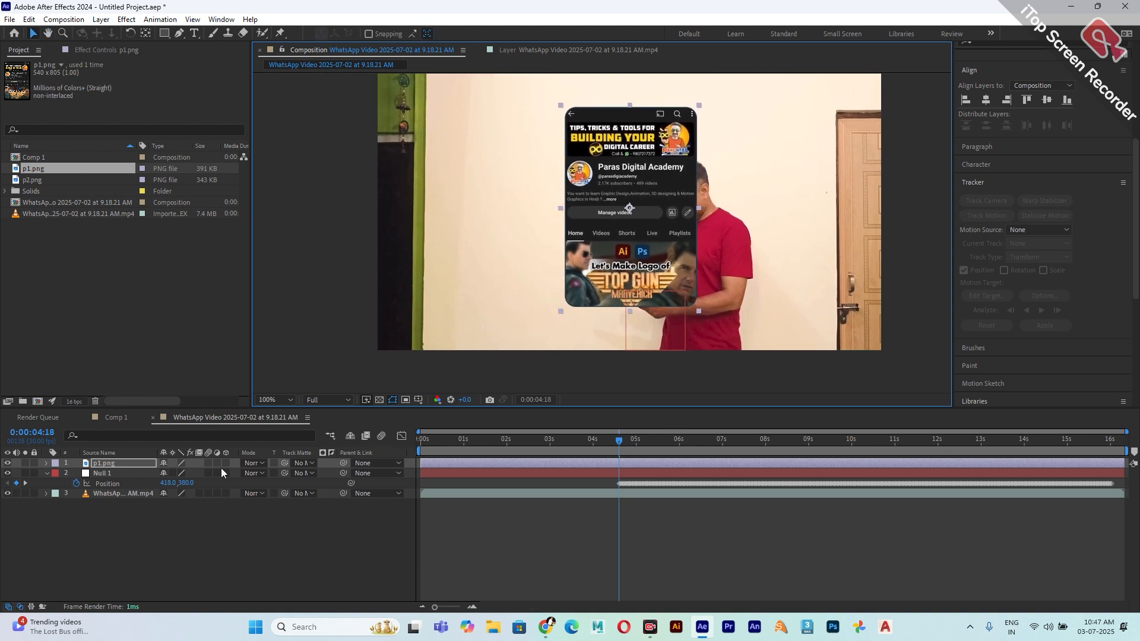
drag(638, 254, 631, 254)
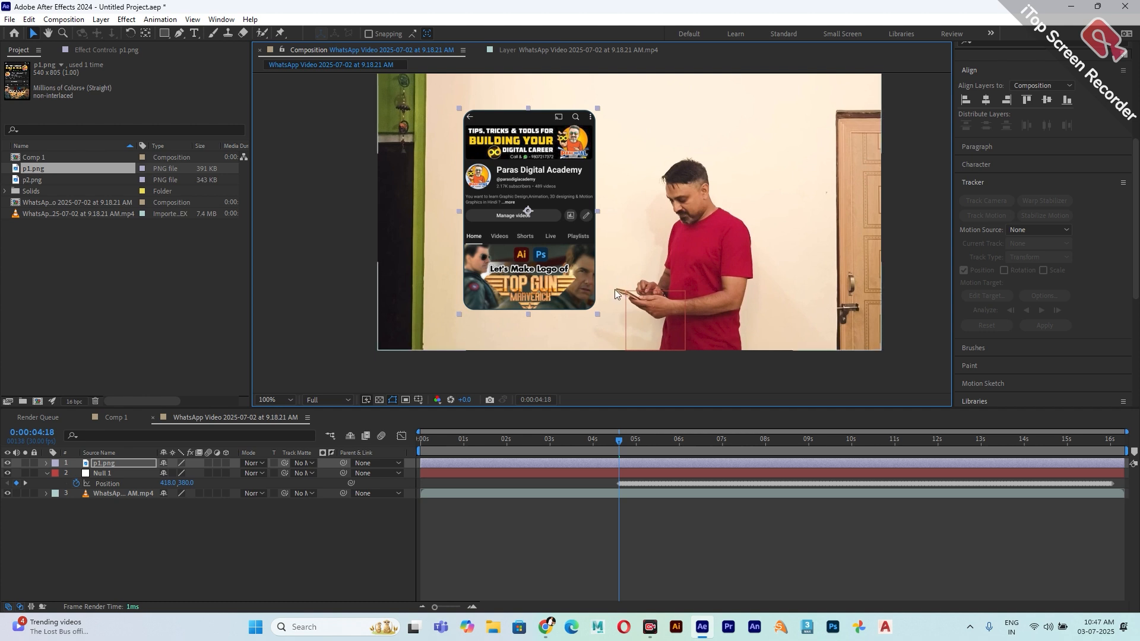
click(226, 463)
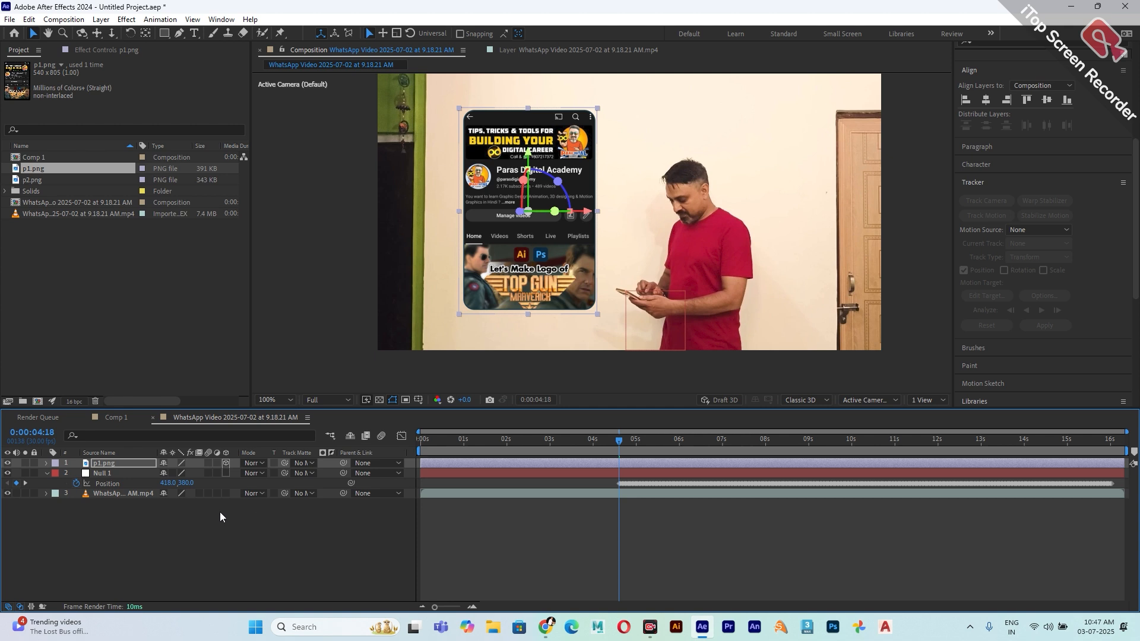
Rotate the p1.png layer to a Y Rotation of -126° and undo the trial changes to its other rotation axes
key(r)
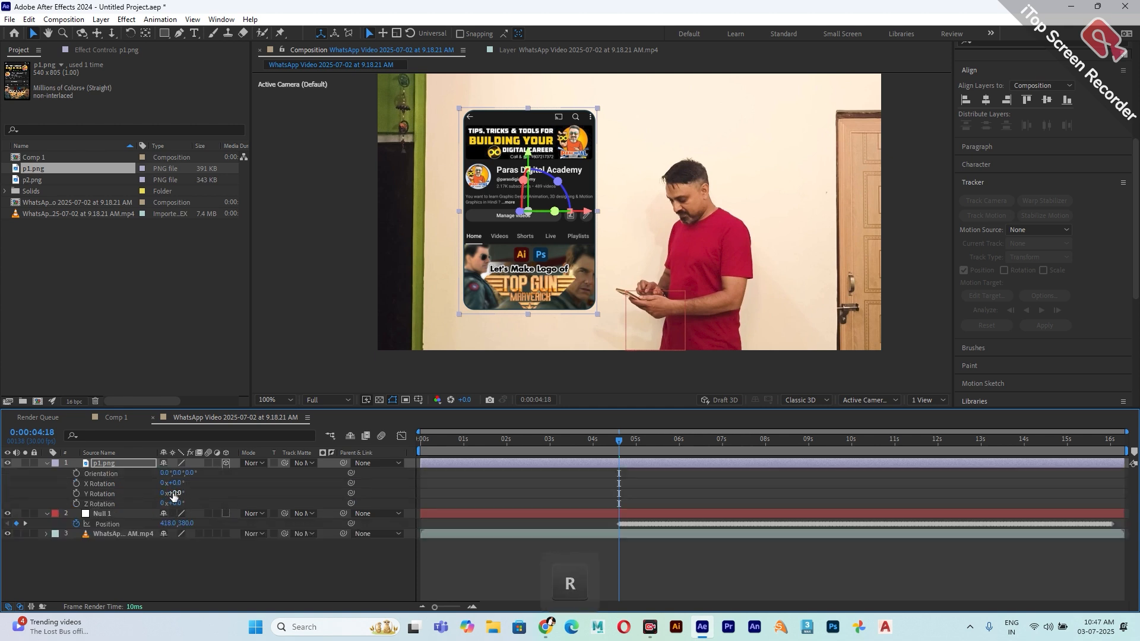
drag(174, 495, 152, 483)
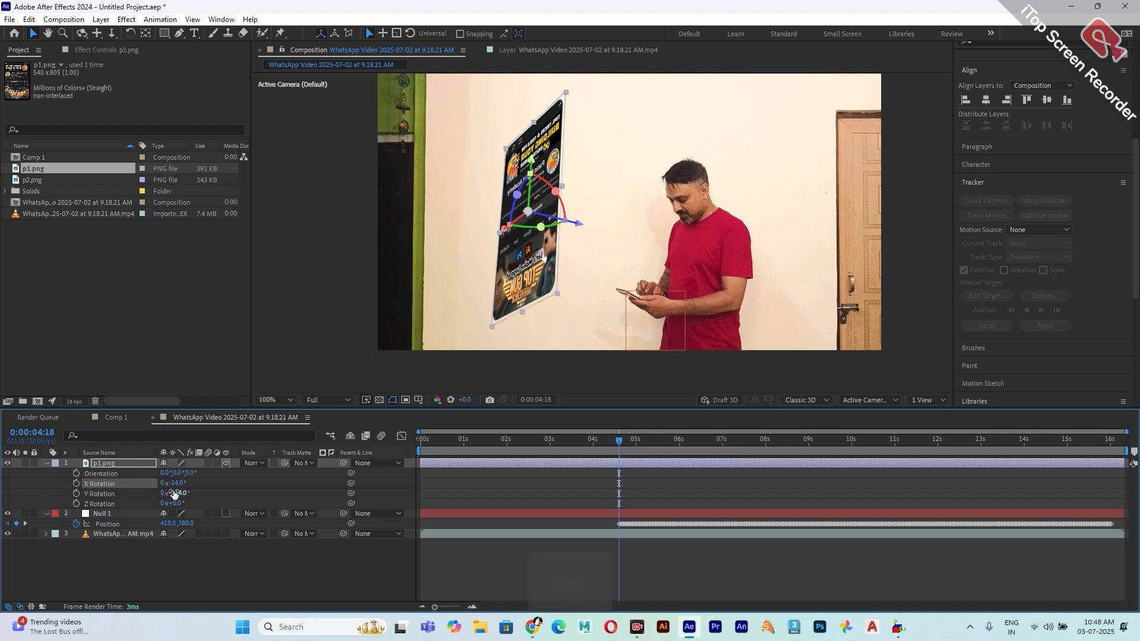
key(ctrl+z)
key(ctrl+z)
key(ctrl+z)
key(ctrl+z)
key(ctrl+z)
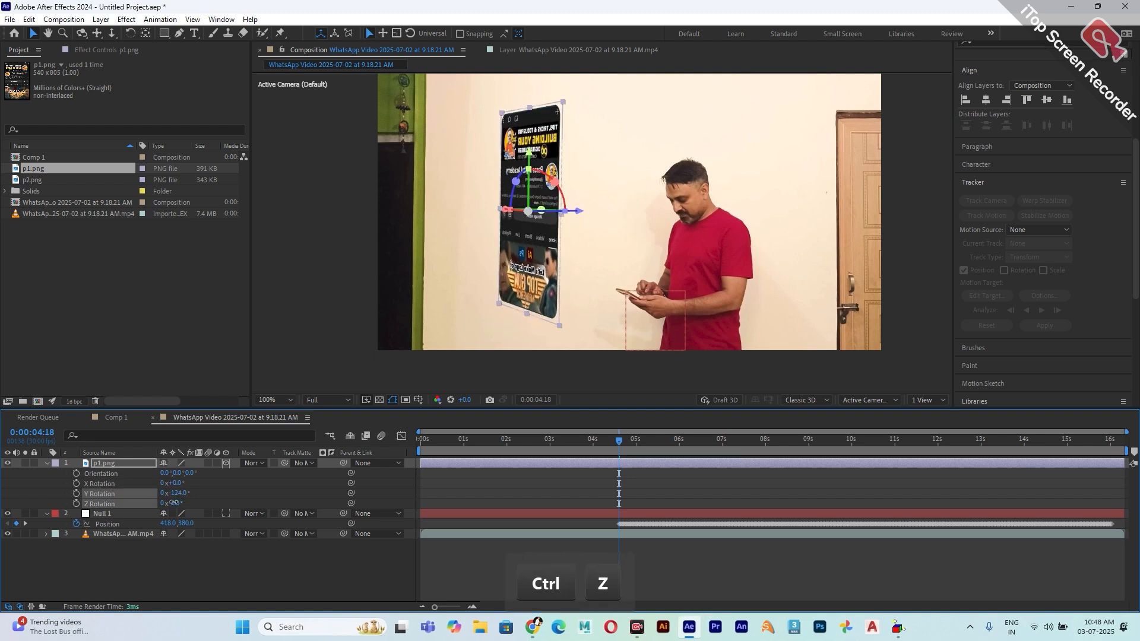
mouse_move(175, 483)
mouse_down()
mouse_move(162, 483)
mouse_move(184, 483)
mouse_move(166, 485)
mouse_move(181, 503)
mouse_move(169, 503)
mouse_move(174, 492)
mouse_up()
key(ctrl+z)
key(ctrl+z)
key(ctrl+z)
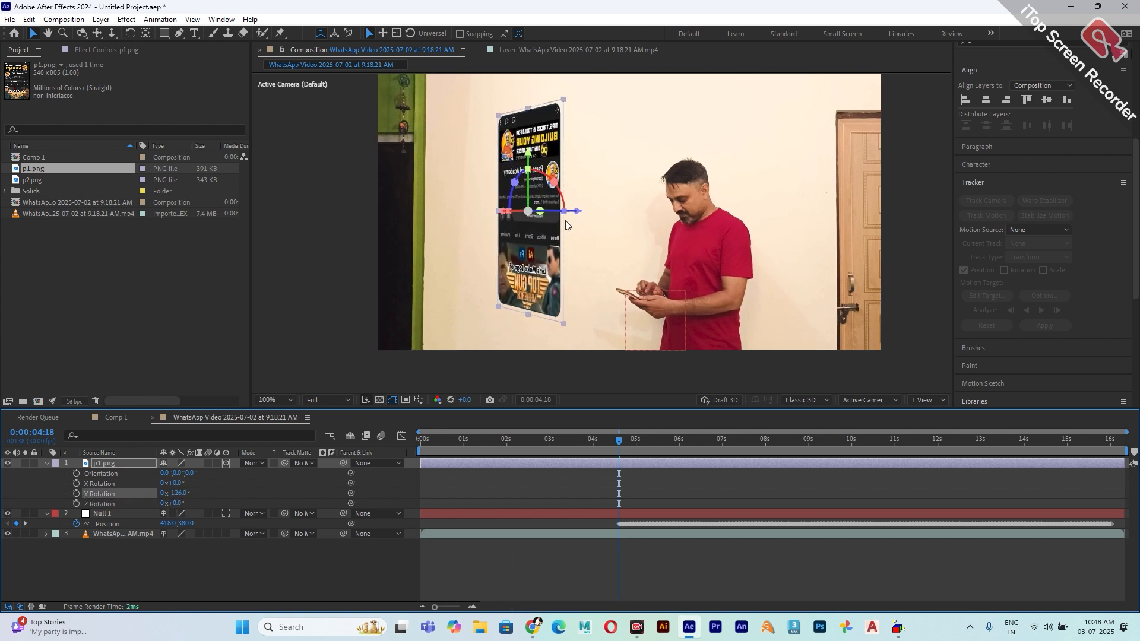
Move the p1.png layer along its 3D axes until its lower edge sits just above the man's phone
drag(576, 212, 627, 212)
drag(541, 294, 480, 350)
drag(521, 215, 524, 194)
drag(570, 251, 579, 249)
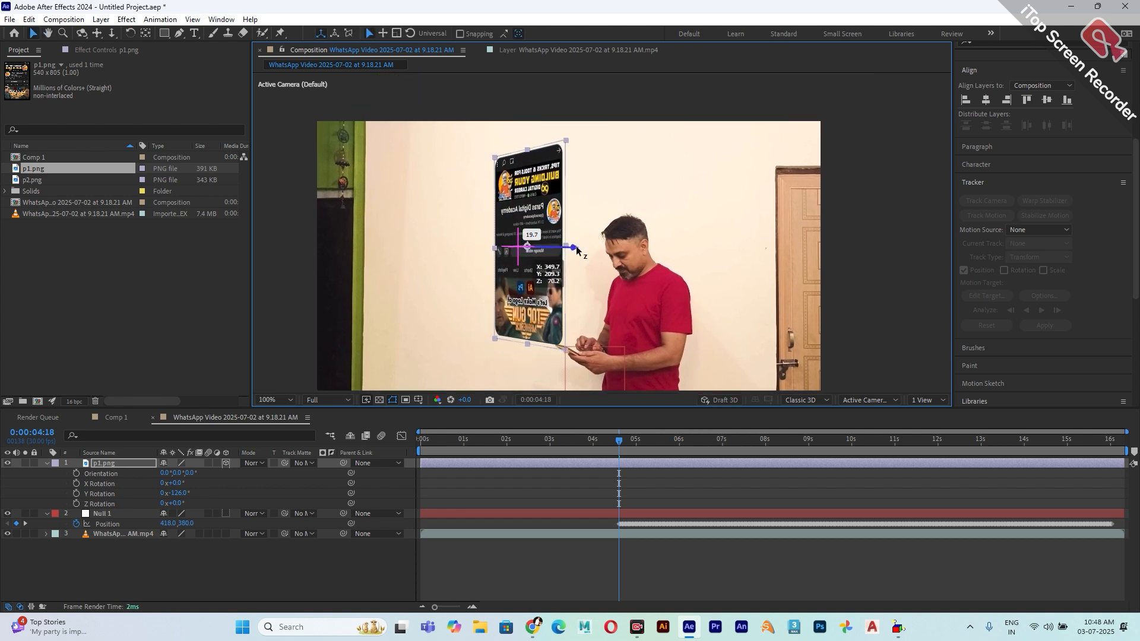
drag(531, 192, 532, 195)
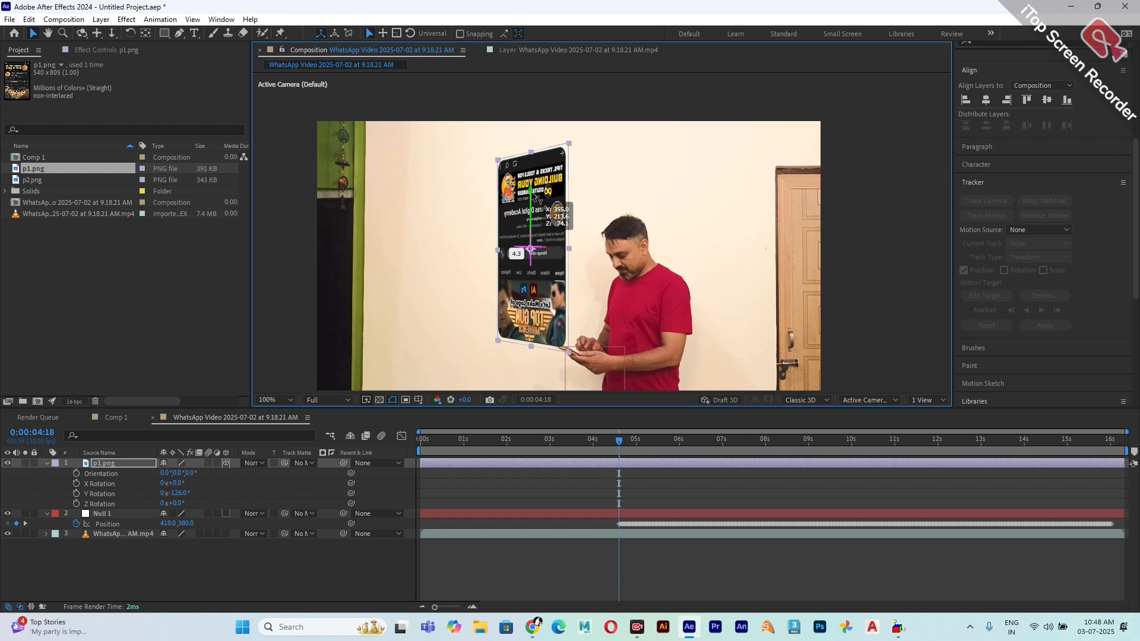
drag(575, 250, 576, 249)
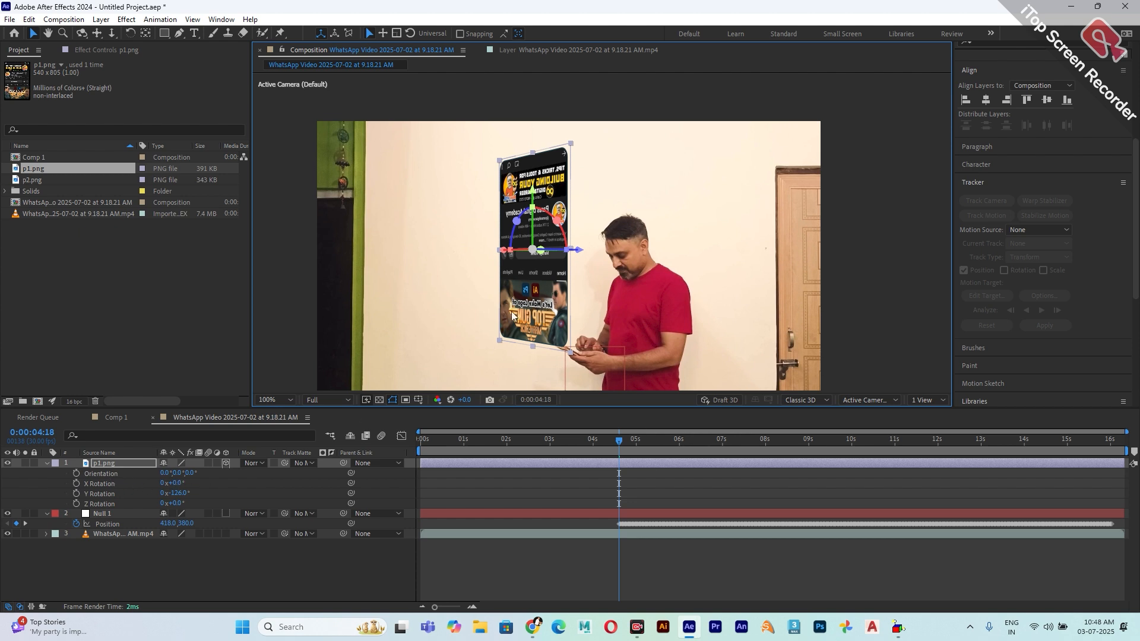
Tilt the p1.png layer by setting its Orientation to 13°, 0°, 353°
mouse_move(160, 475)
mouse_down()
mouse_move(188, 473)
mouse_move(170, 472)
mouse_up()
key(ctrl+z)
key(ctrl+z)
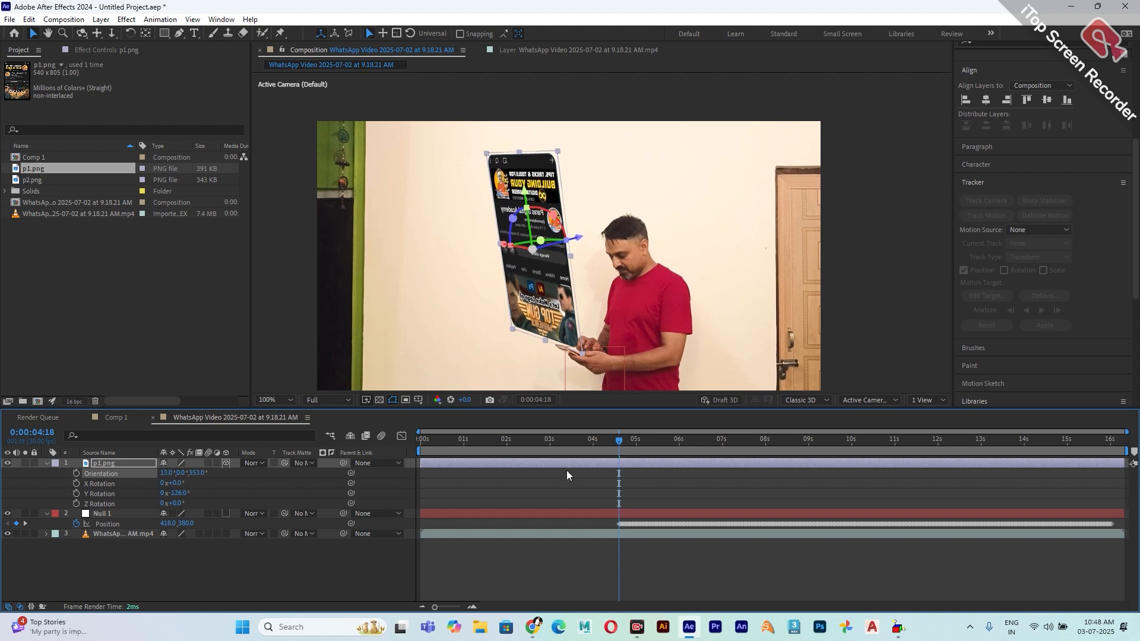
Compare the image with the phone at 0:00:05:04 and 0:00:04:18, nudging p1.png so its lower corner meets the phone
drag(621, 442, 641, 472)
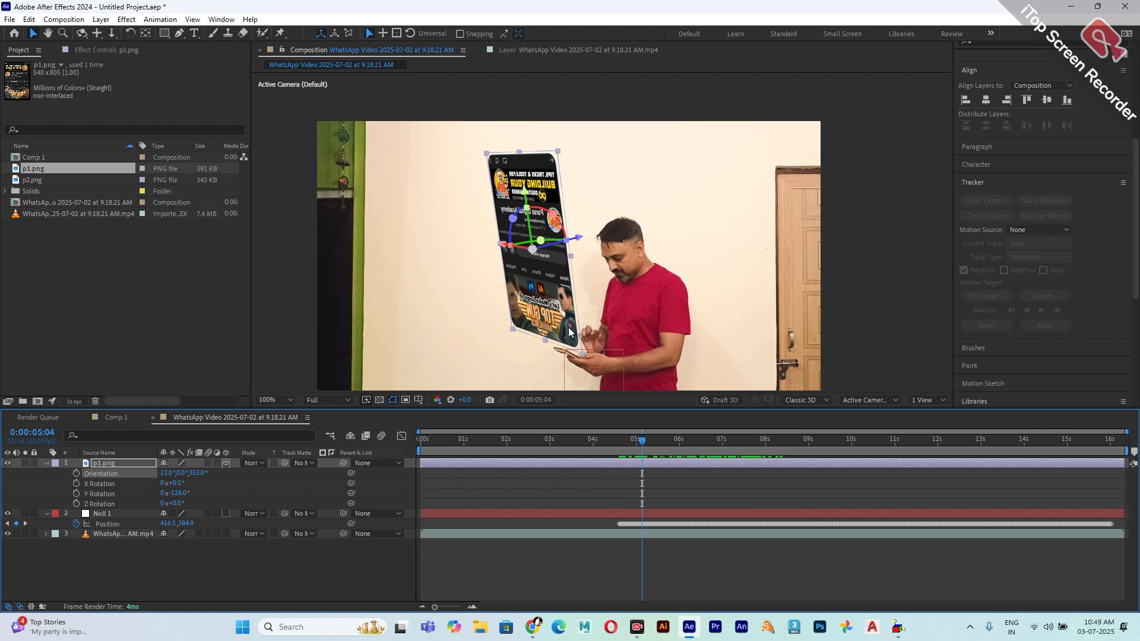
drag(569, 328, 558, 329)
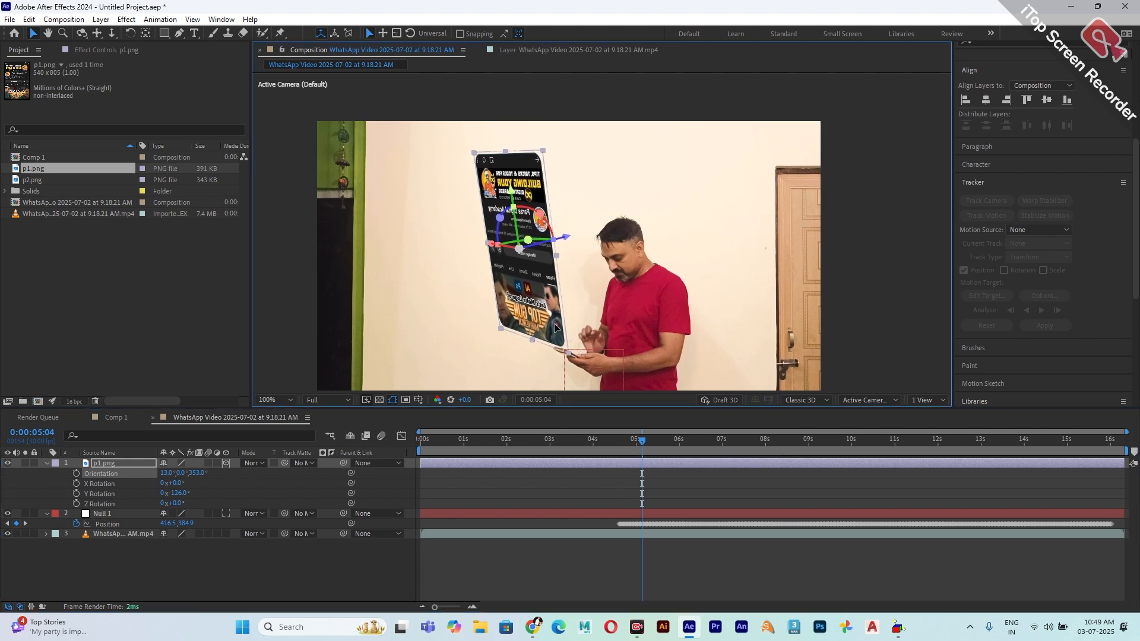
drag(650, 441, 618, 465)
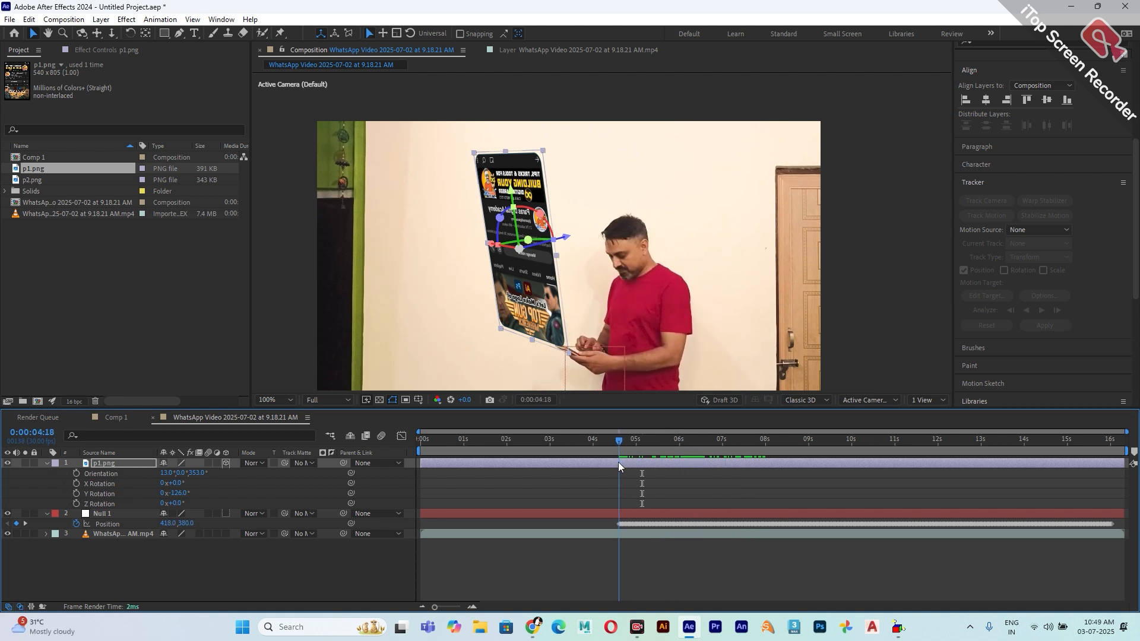
drag(556, 334, 558, 333)
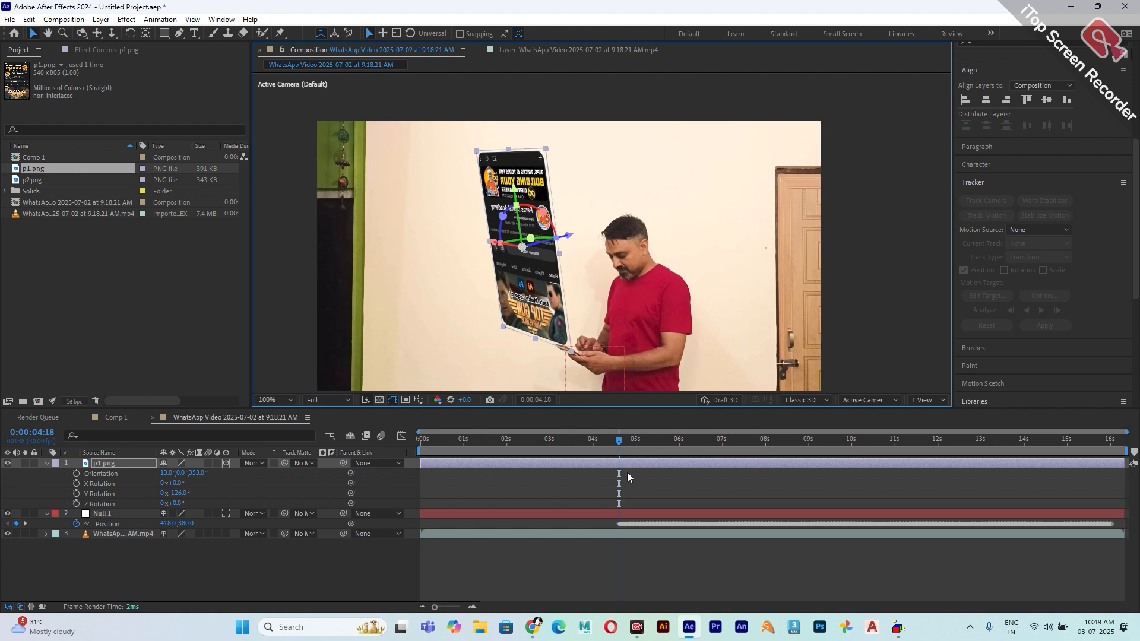
mouse_move(627, 472)
mouse_down()
mouse_move(648, 449)
mouse_move(701, 457)
mouse_move(618, 457)
mouse_up()
key(shift)
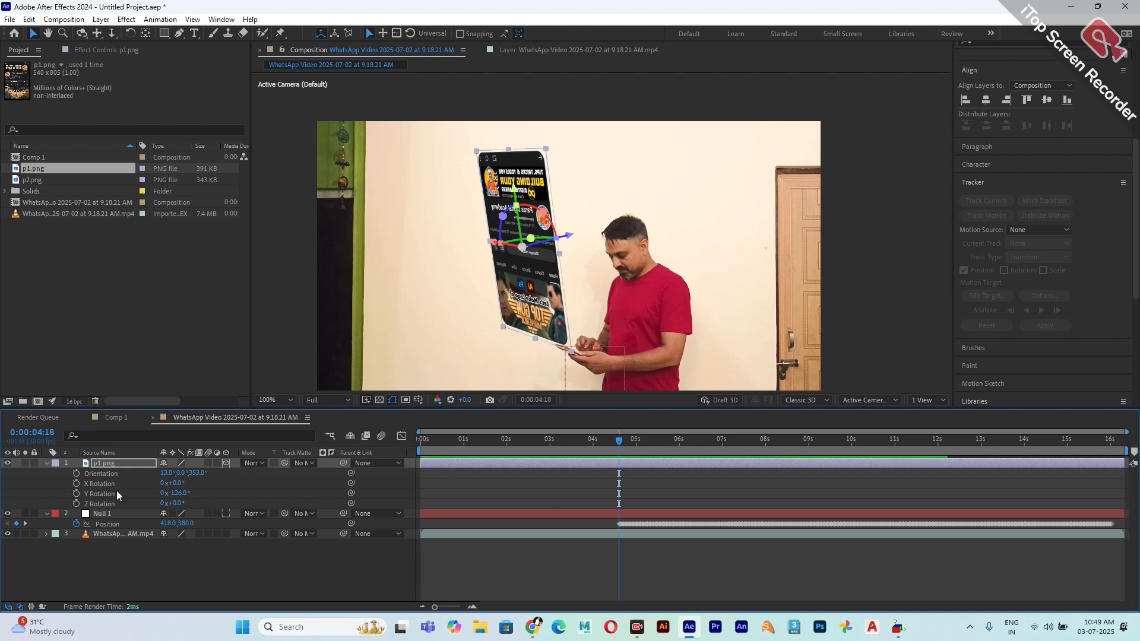
Parent the p1.png layer to Null 1 and preview the attached motion, ending at 0:00:04:18
click(105, 464)
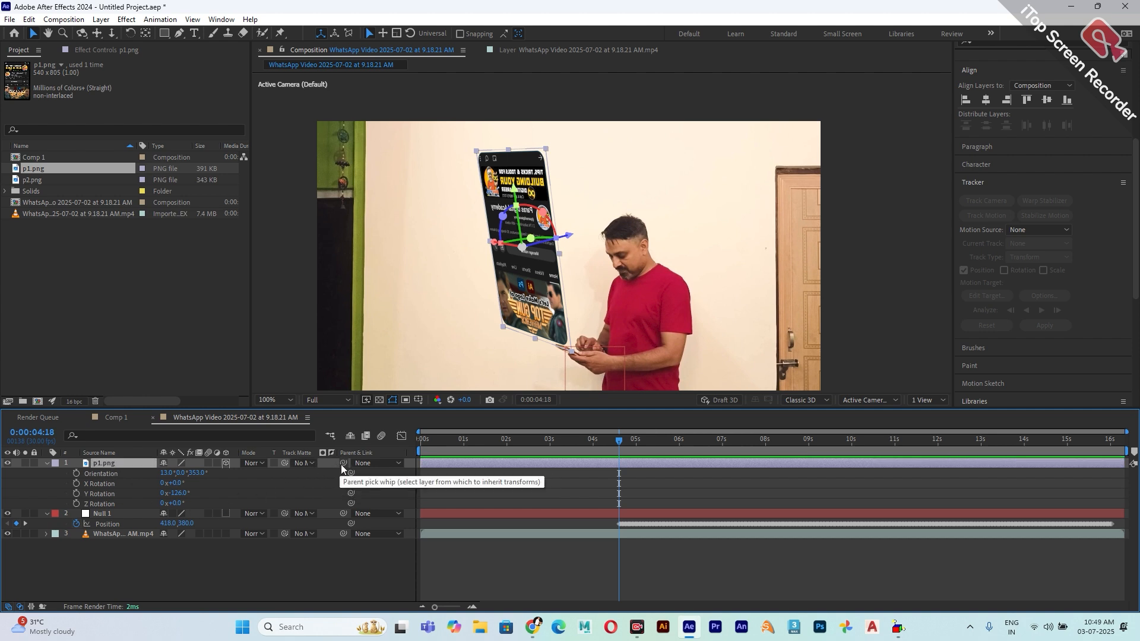
drag(341, 464, 123, 515)
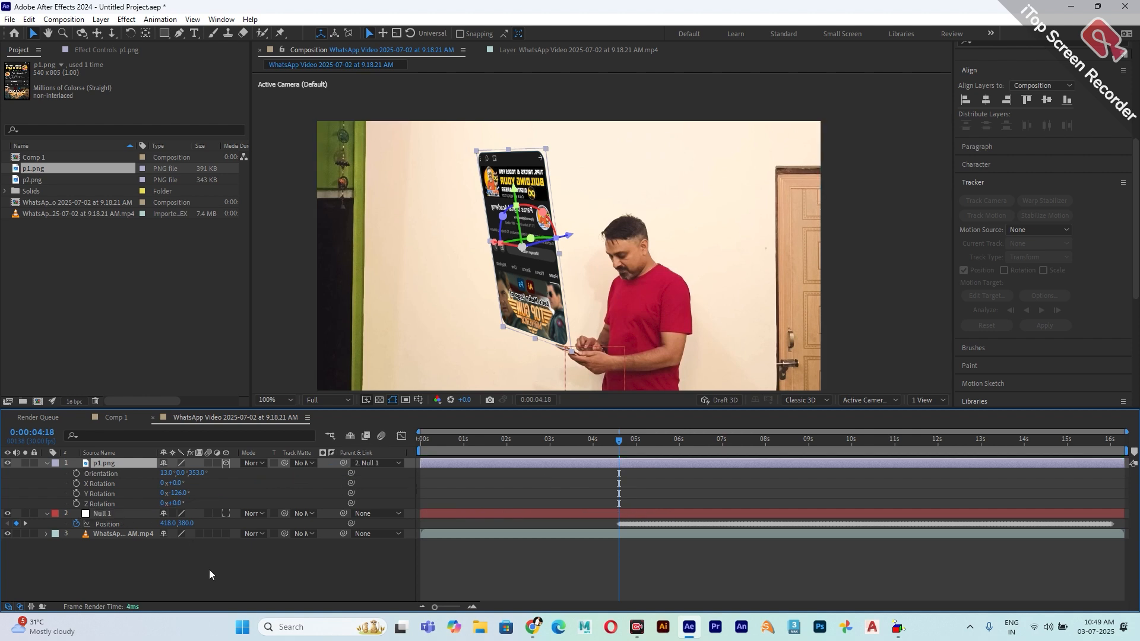
key(space)
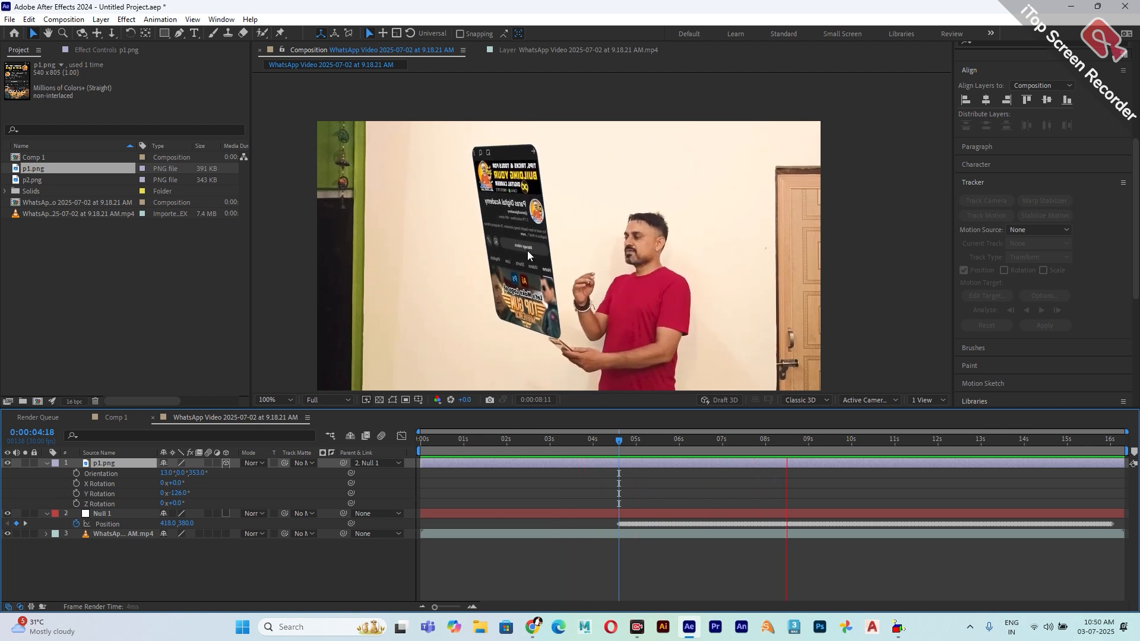
key(space)
key(shift)
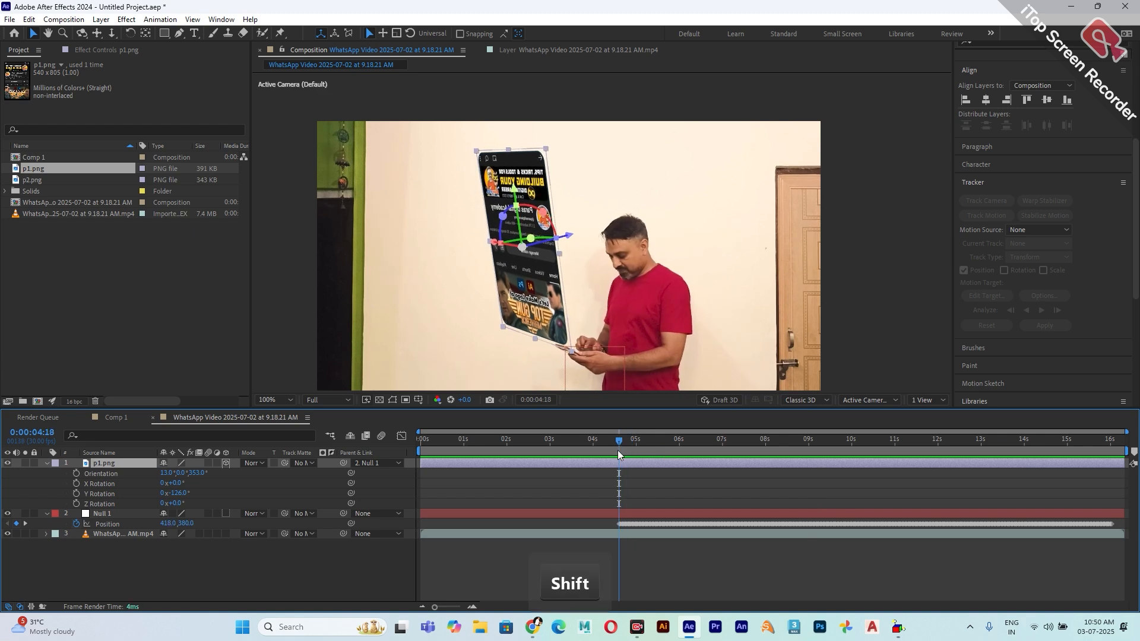
Set the p1.png layer's opacity to 75%, preview the result and return to 0:00:04:18
key(t)
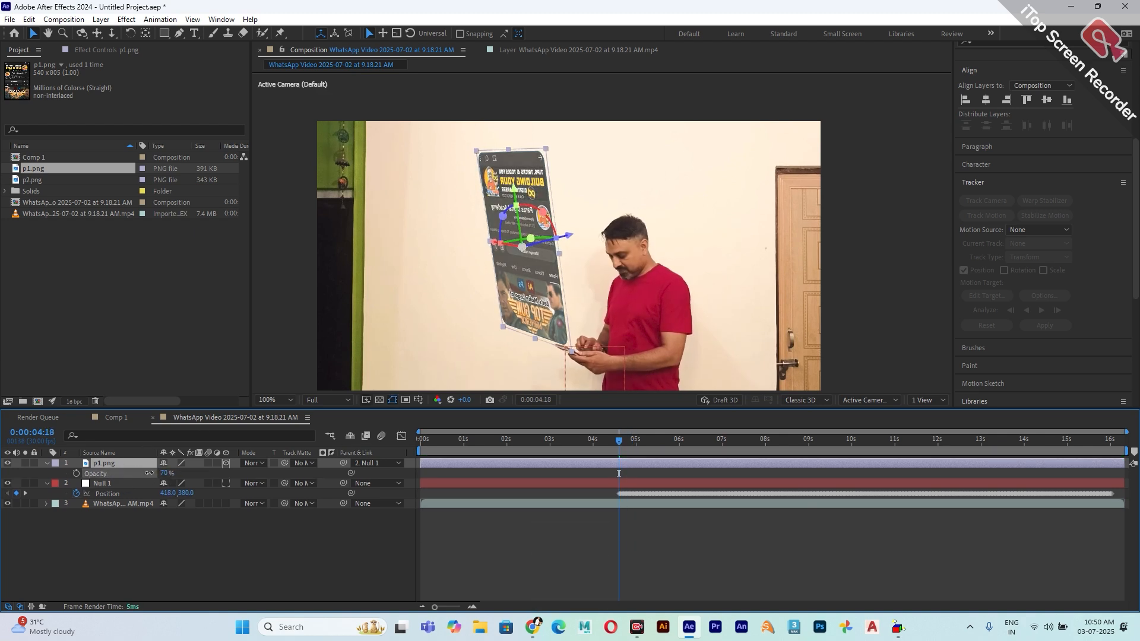
drag(149, 472, 152, 473)
key(space)
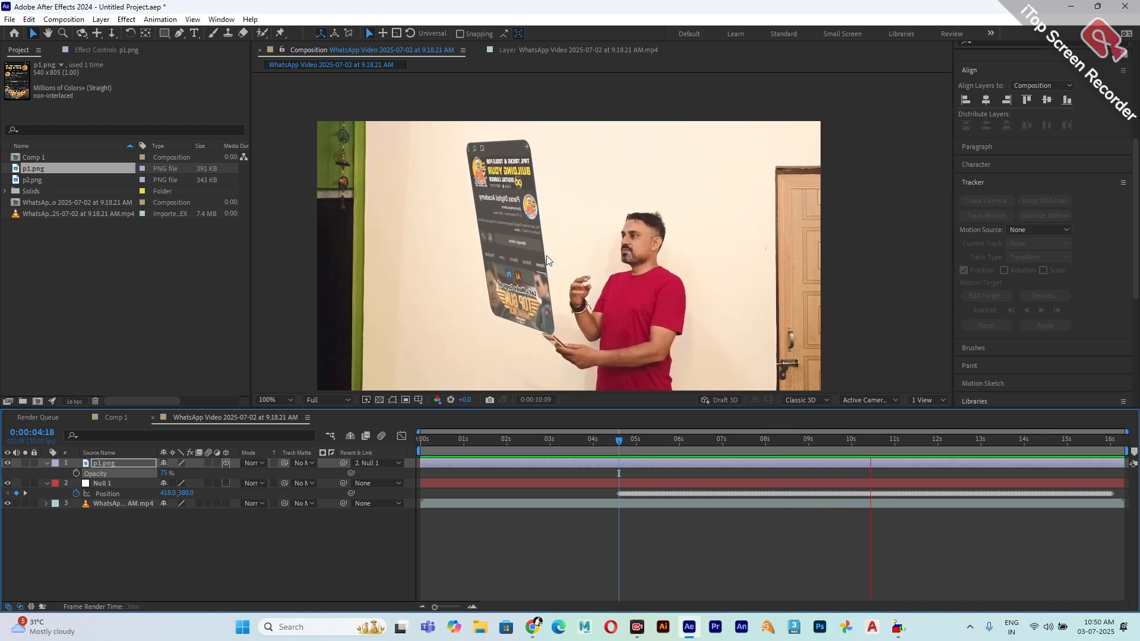
key(space)
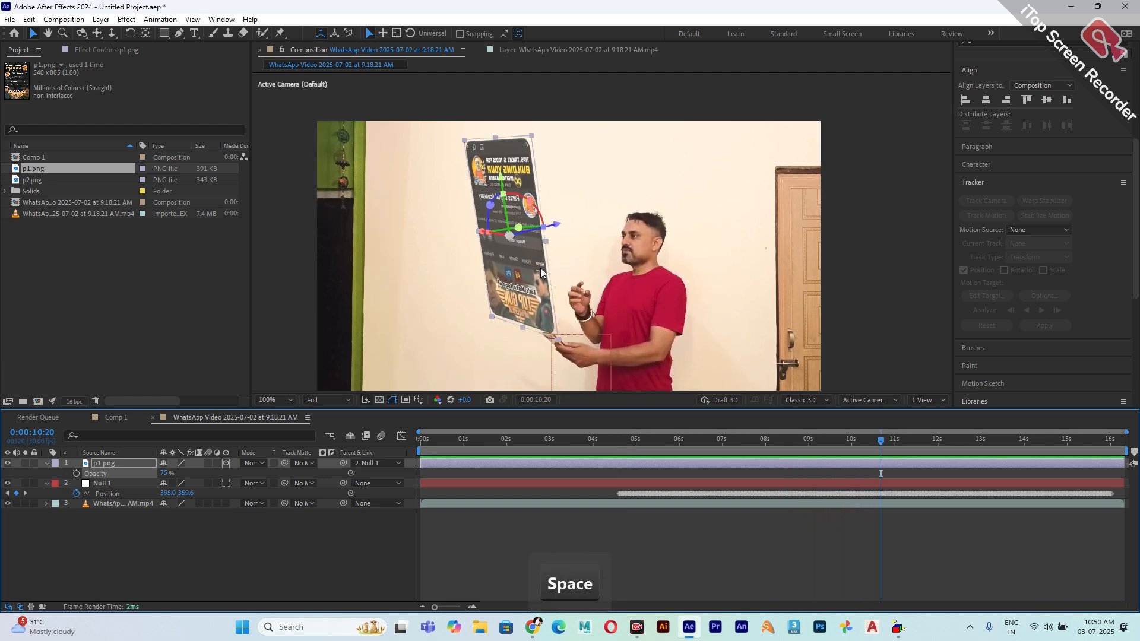
drag(710, 444, 616, 445)
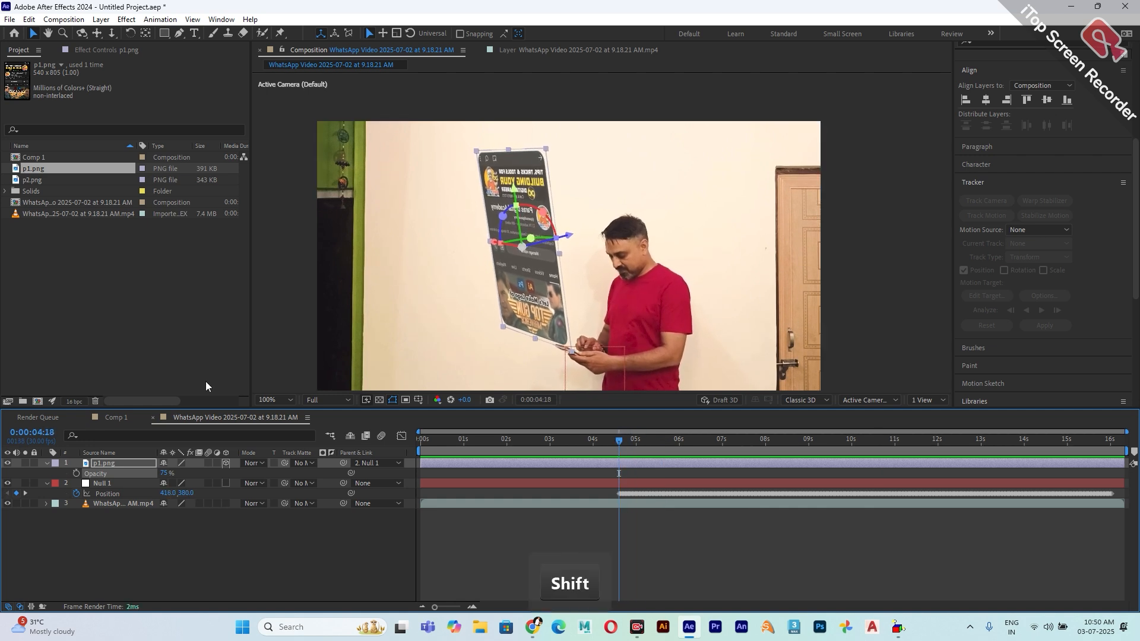
Pre-compose the p1.png layer as "slide", moving all attributes into the new composition
click(97, 464)
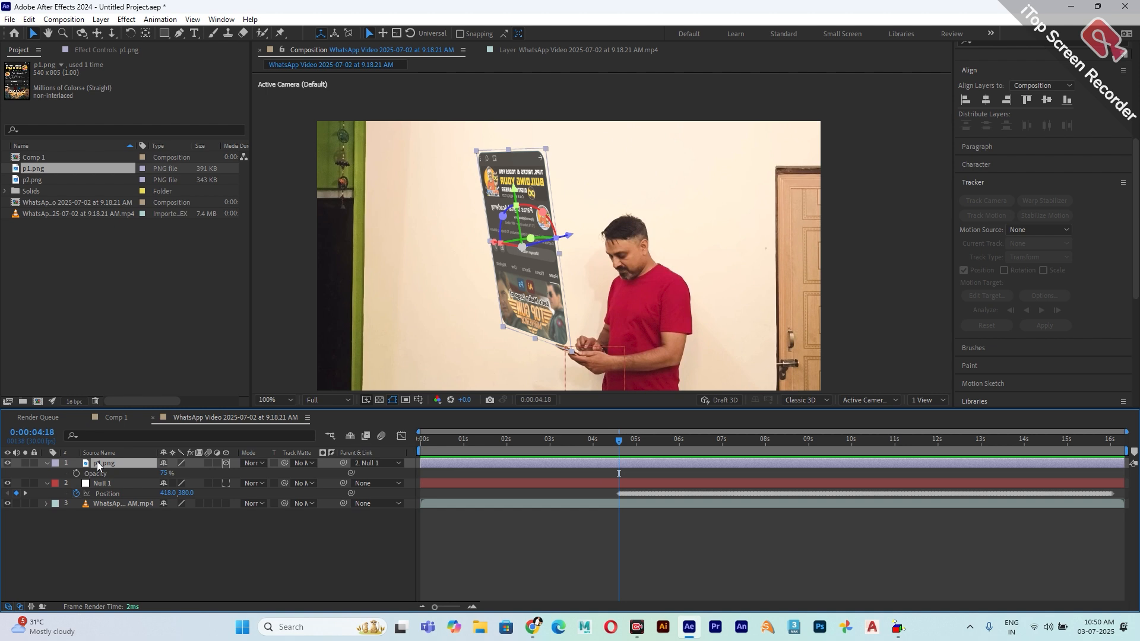
scroll(596, 269, down, 2)
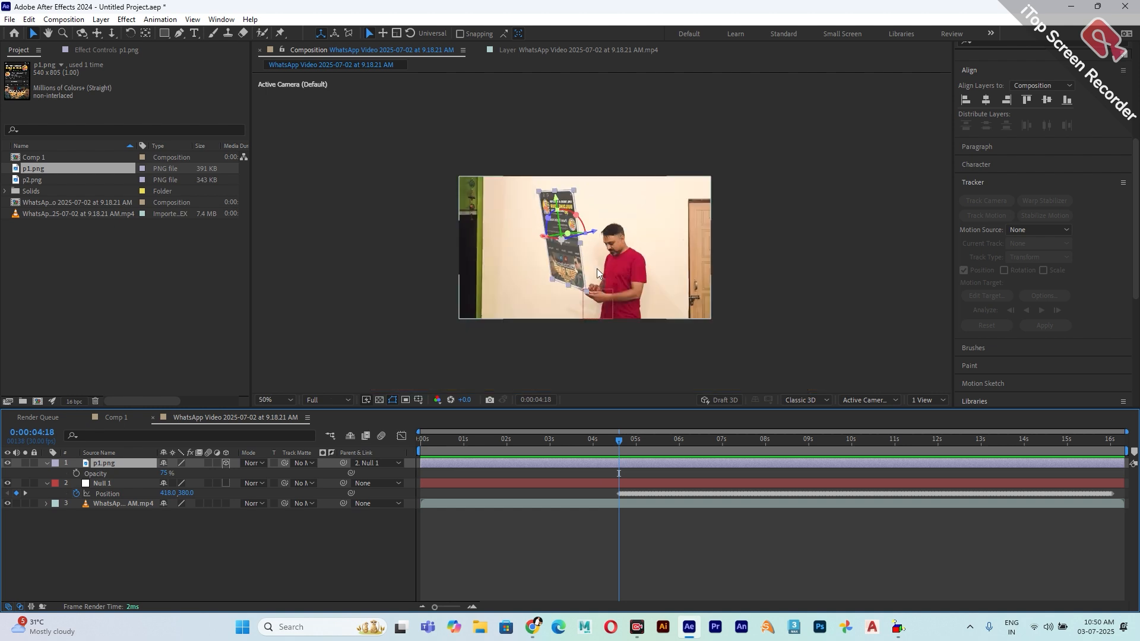
scroll(597, 268, up, 2)
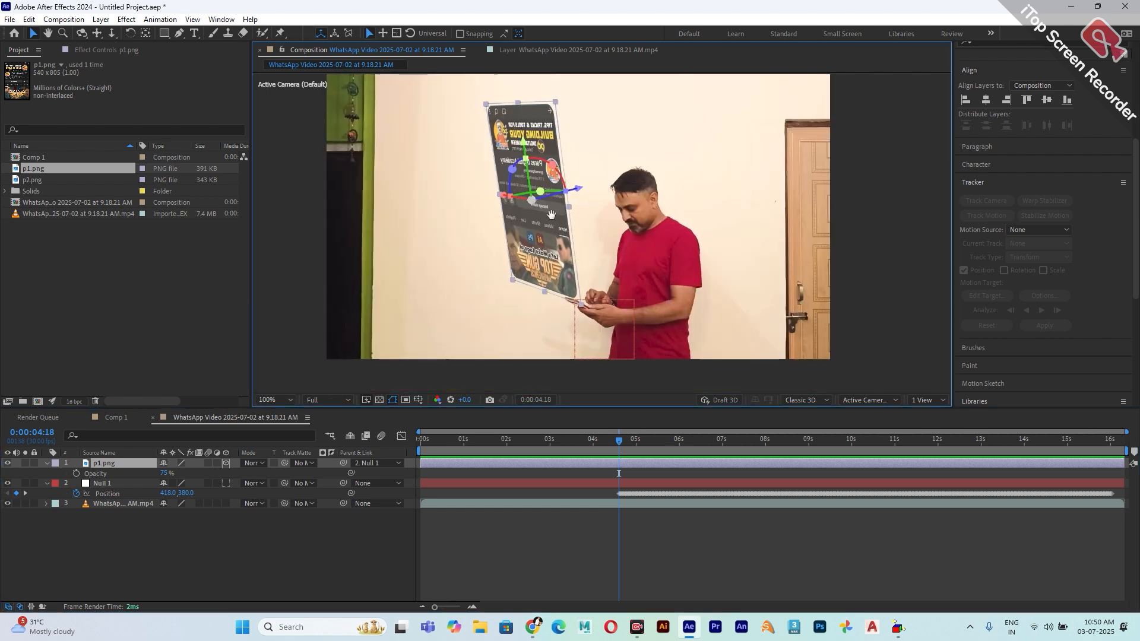
right_click(118, 462)
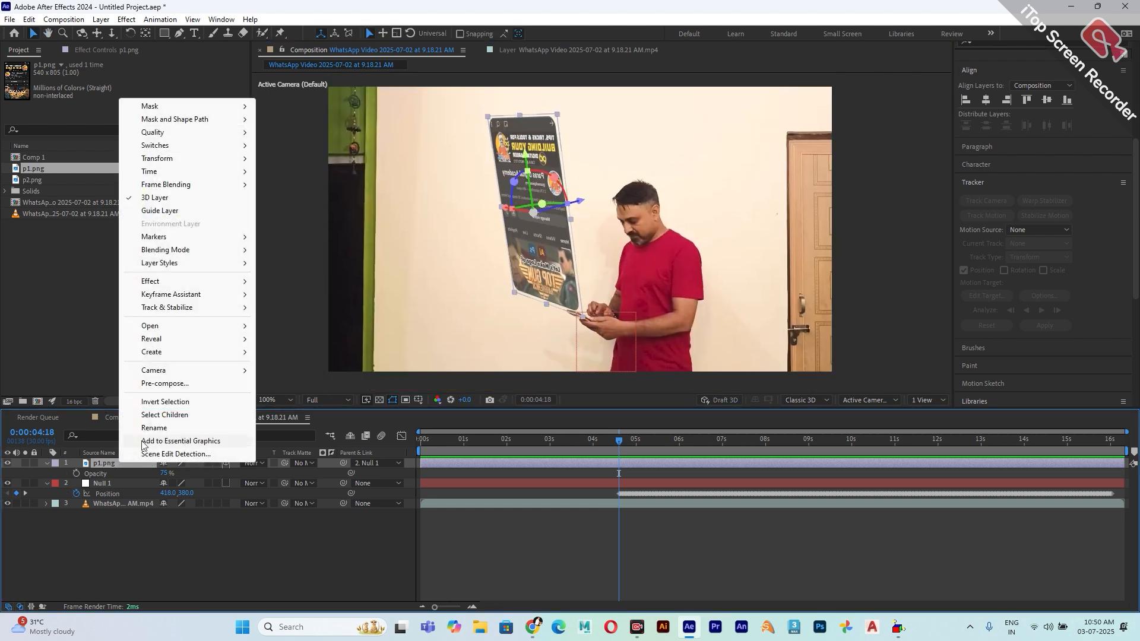
click(166, 384)
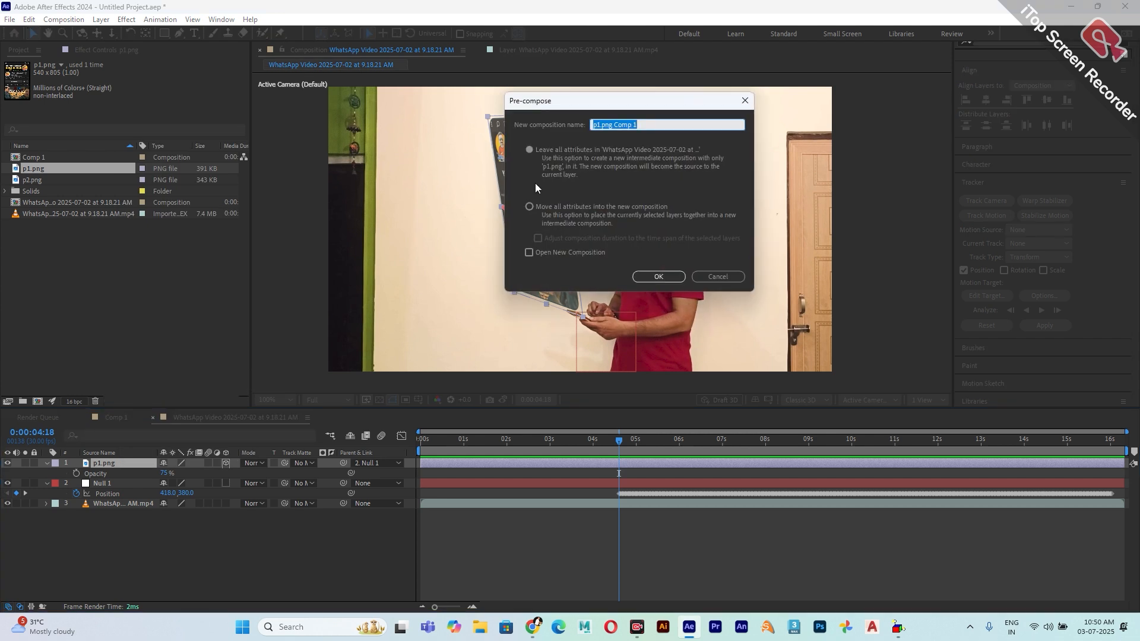
text(slide 1)
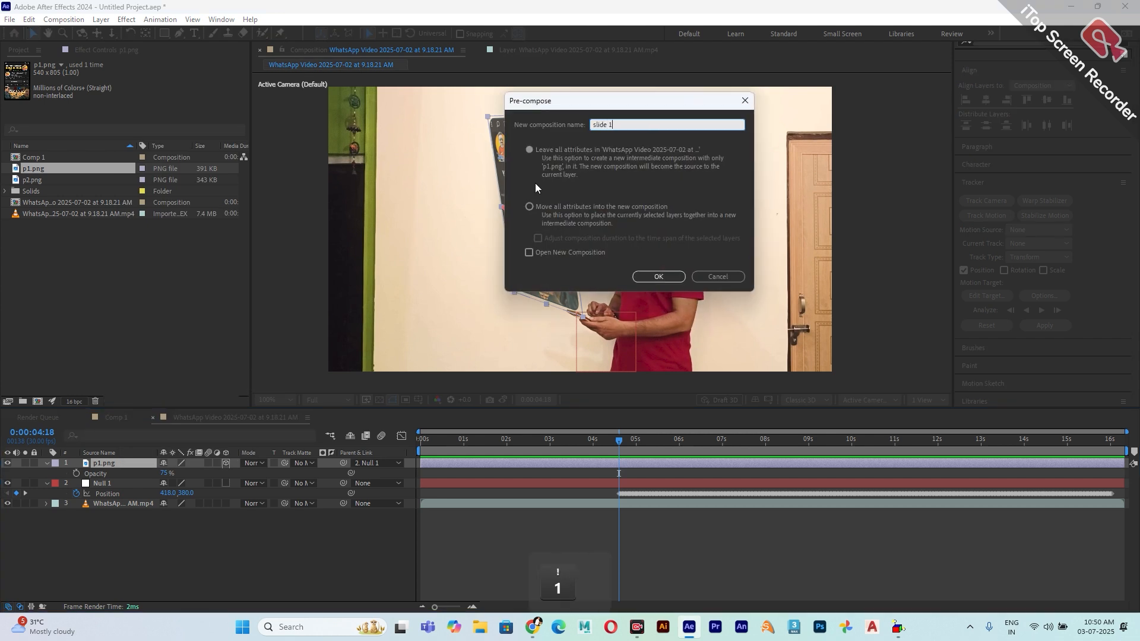
key(BackSpace)
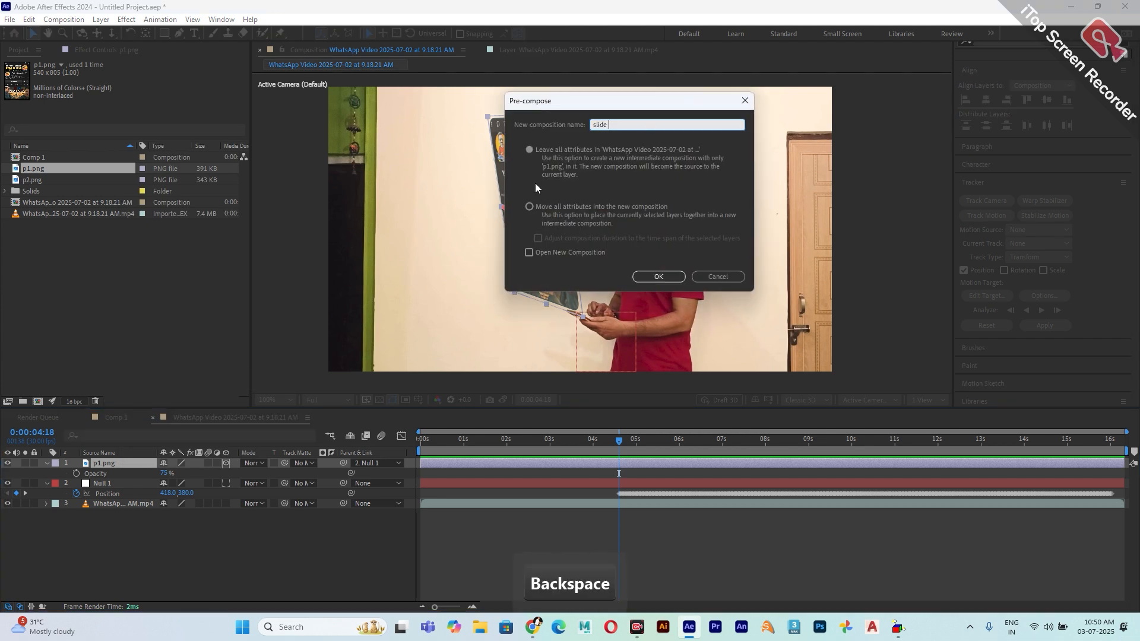
drag(625, 99, 745, 92)
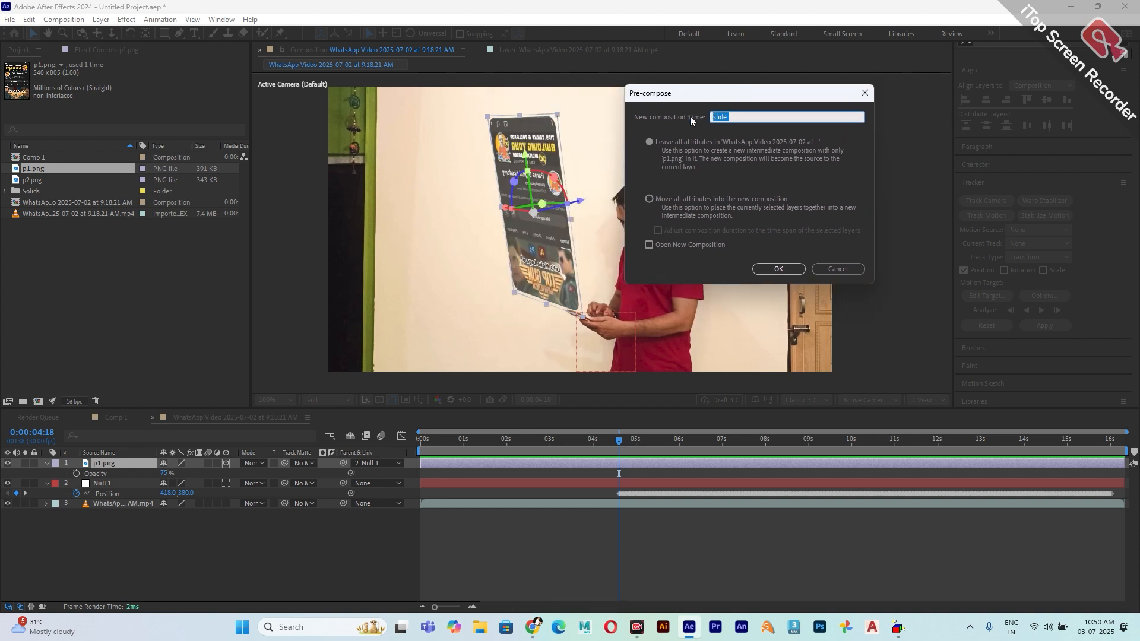
click(649, 199)
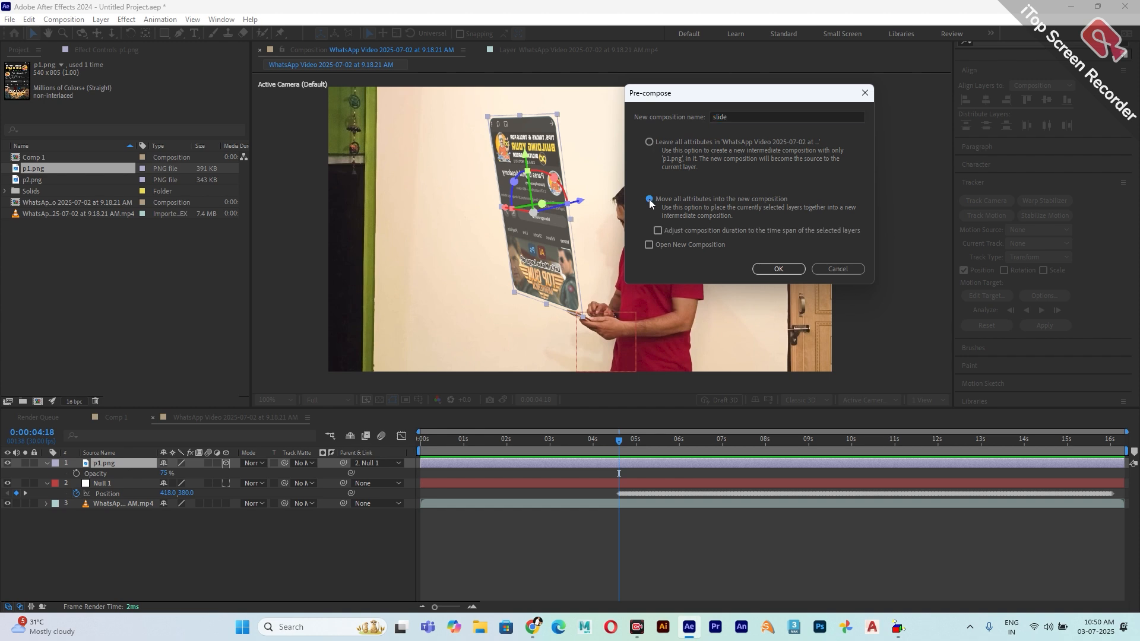
click(777, 268)
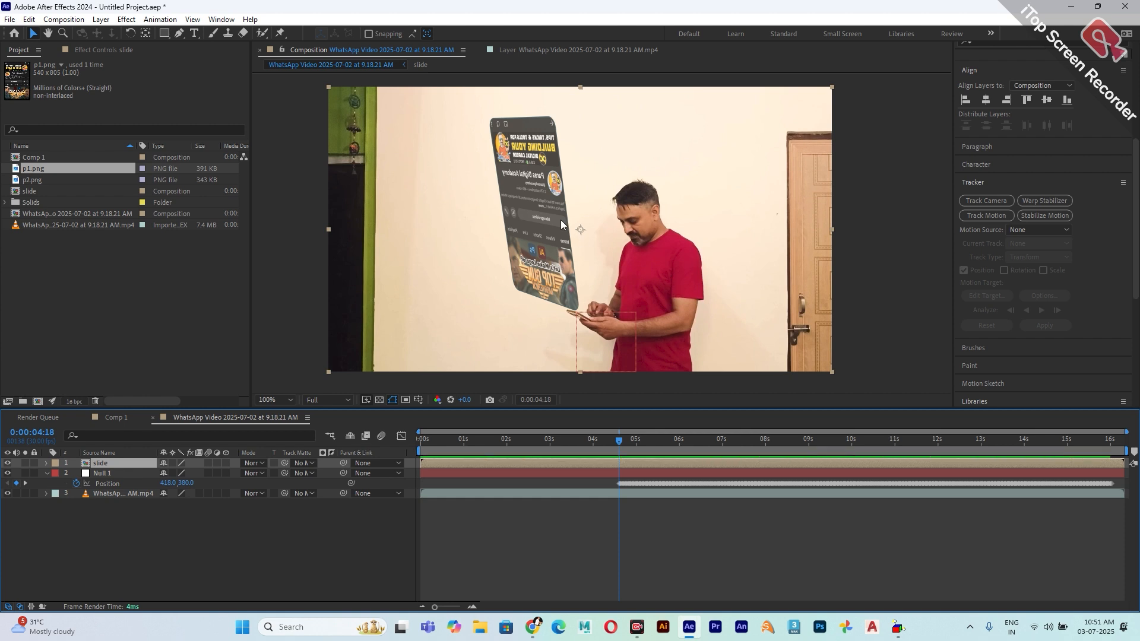
Inspect the contents of the slide composition, return to the main video composition and undo the pre-compose
double_click(567, 253)
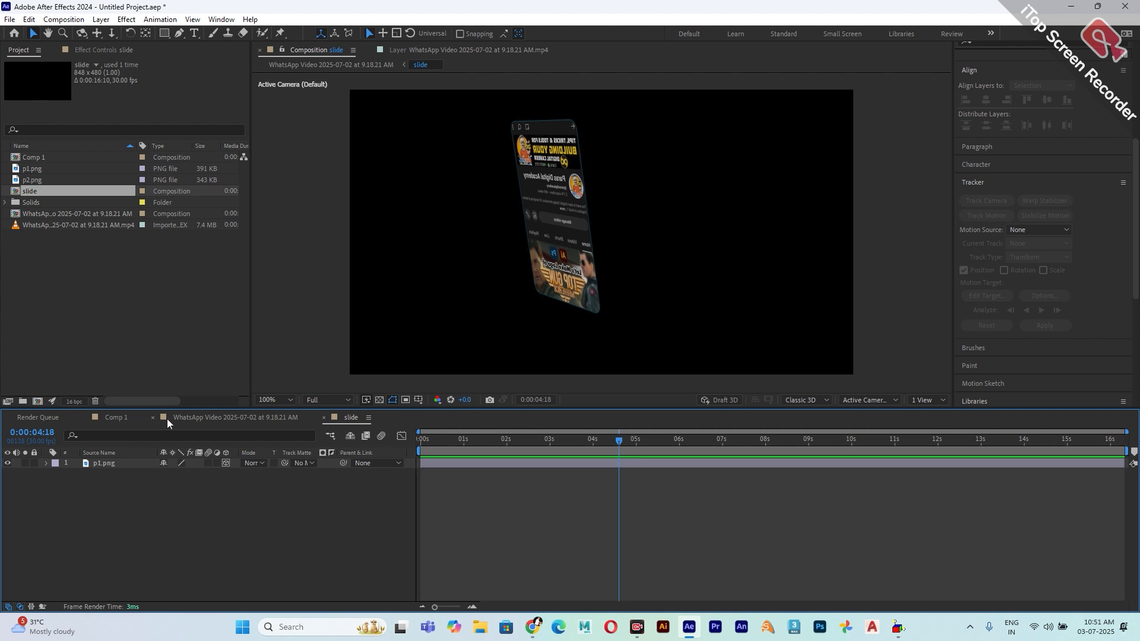
click(222, 417)
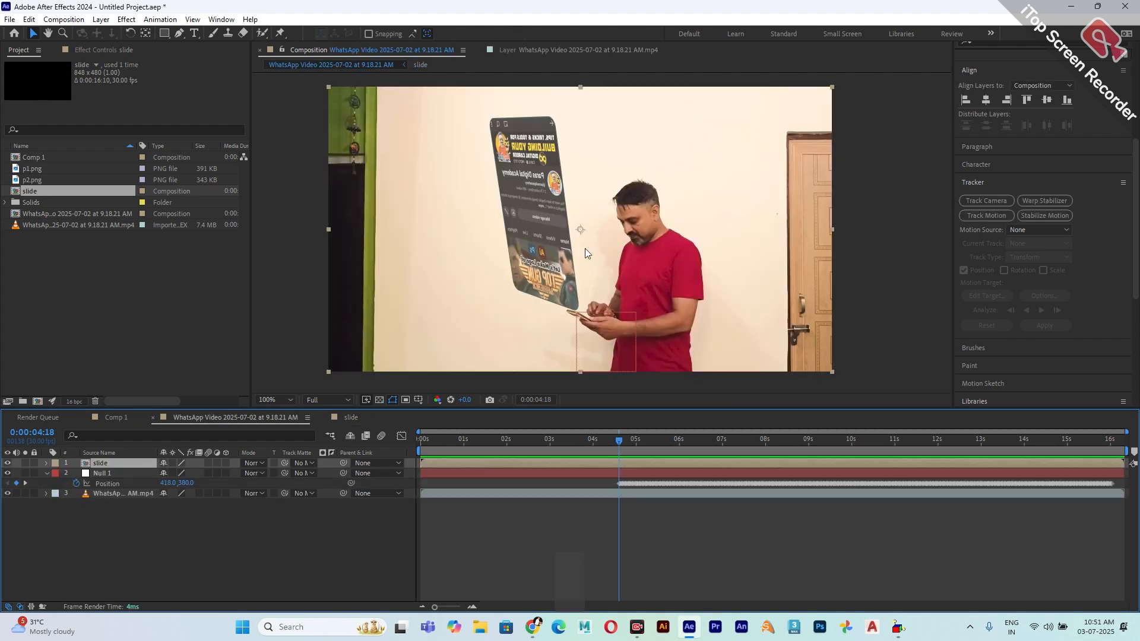
key(ctrl+z)
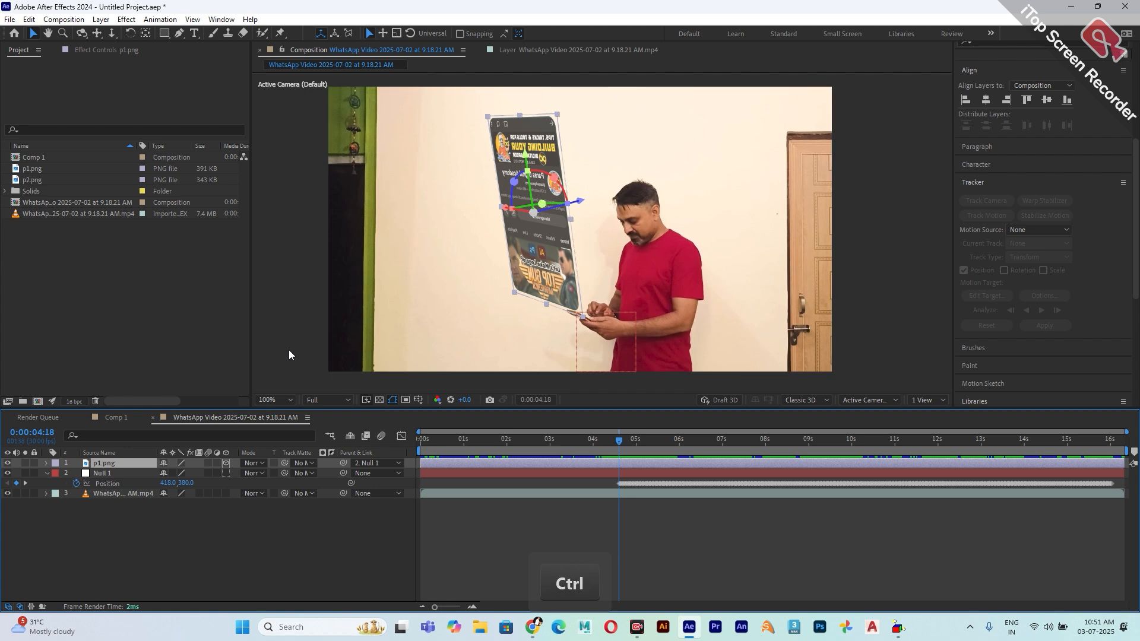
Pre-compose the p1.png layer as "slid", leaving all attributes in the current composition
right_click(113, 464)
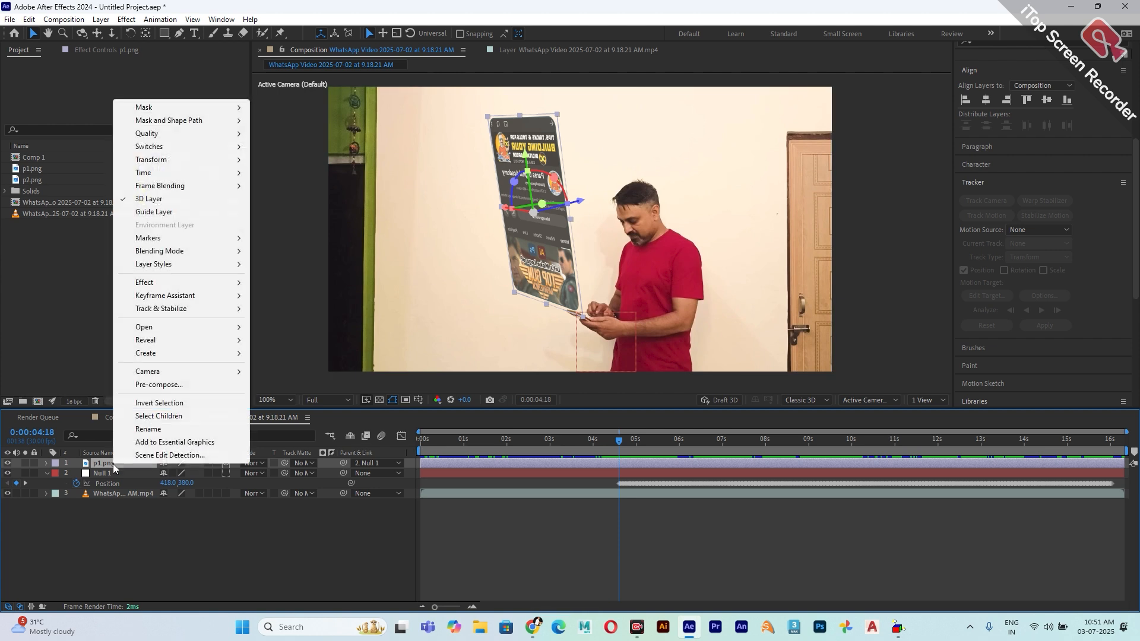
click(159, 385)
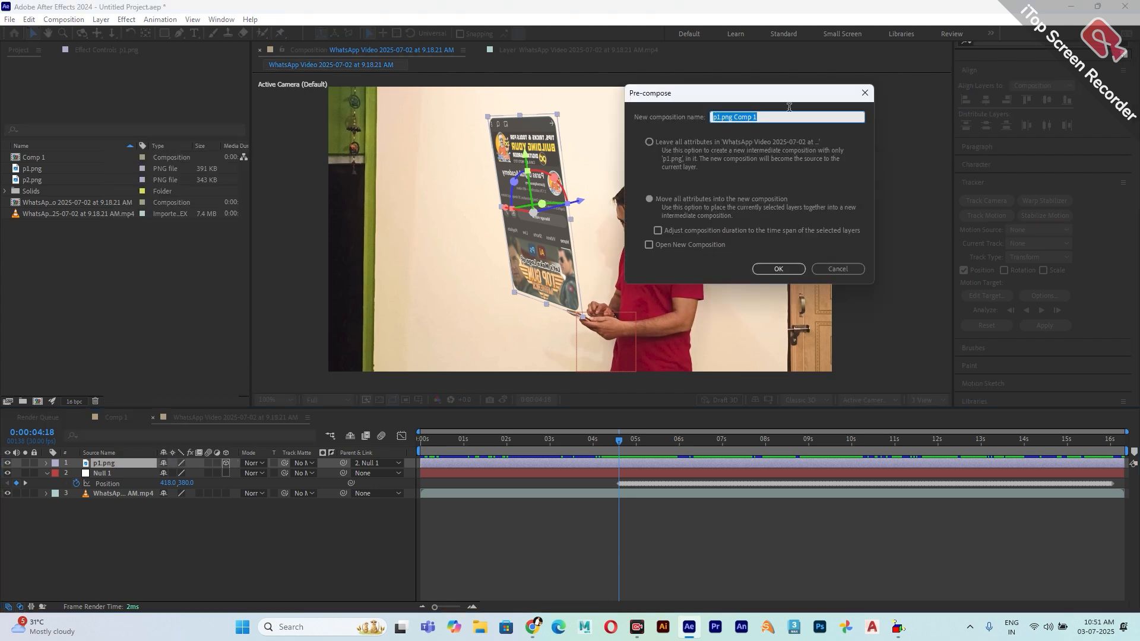
drag(737, 87, 795, 84)
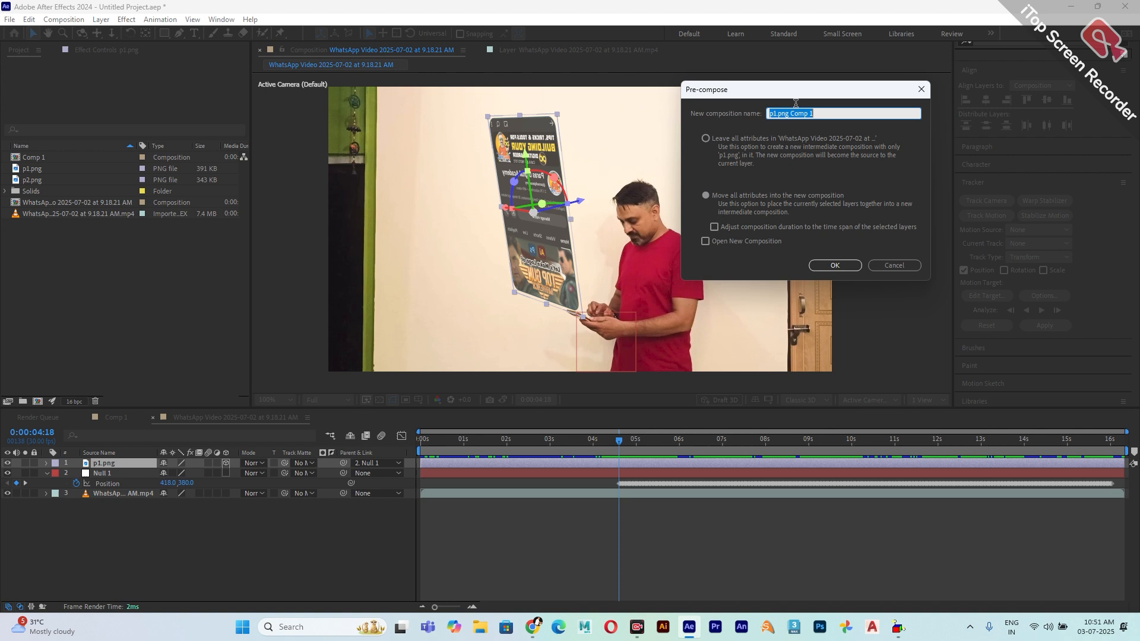
text(slid)
click(706, 139)
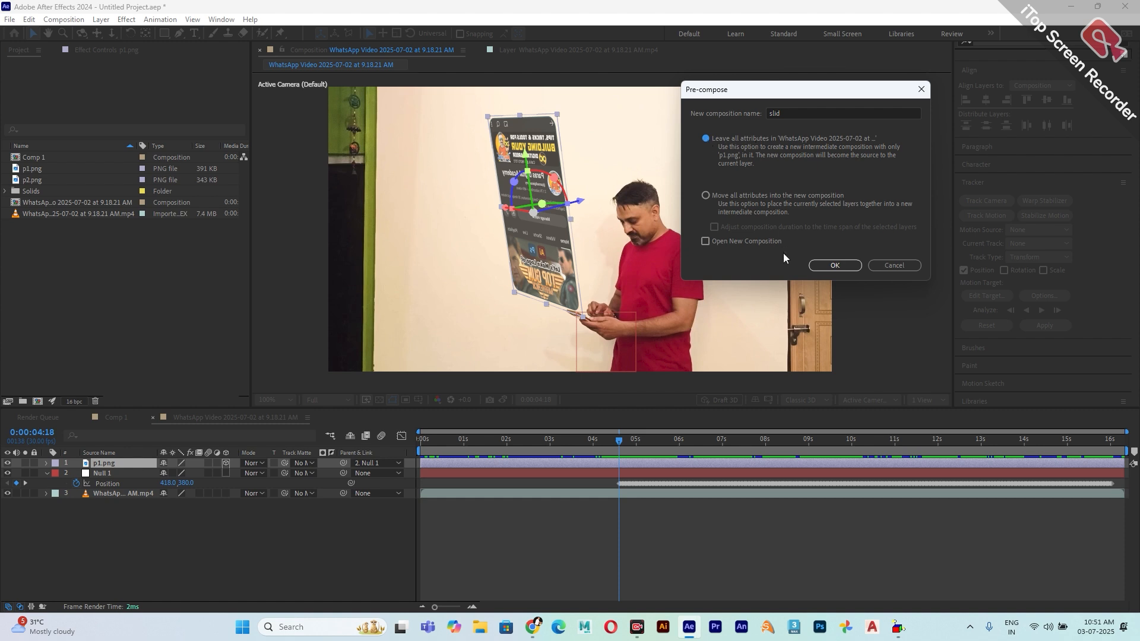
click(818, 266)
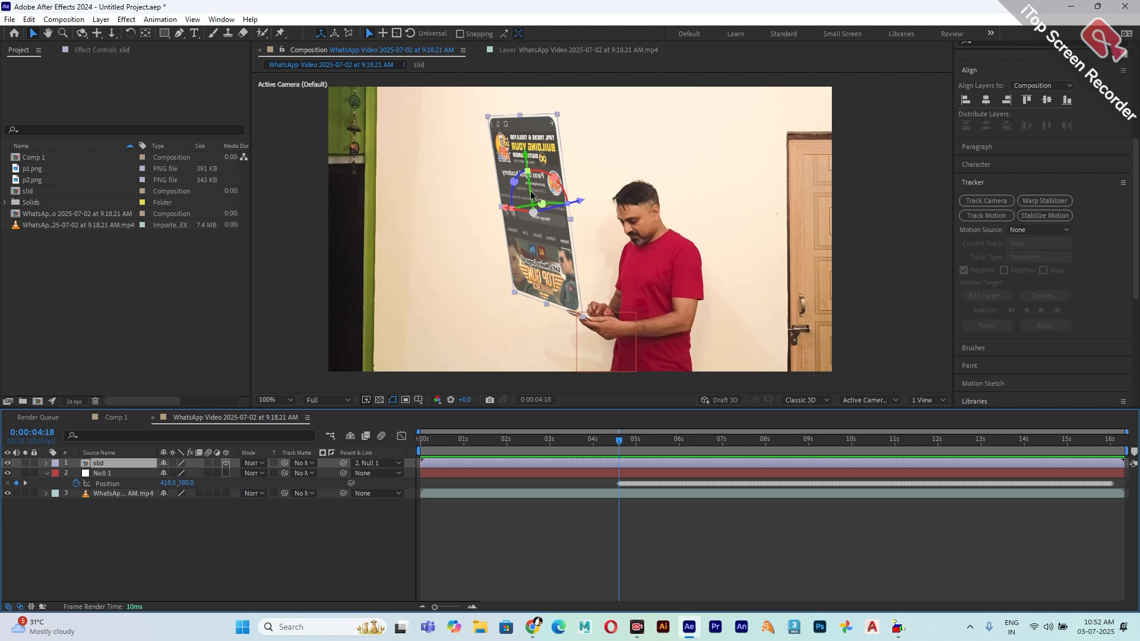
Open the slid composition to check its contents, then return to the main video composition
double_click(544, 148)
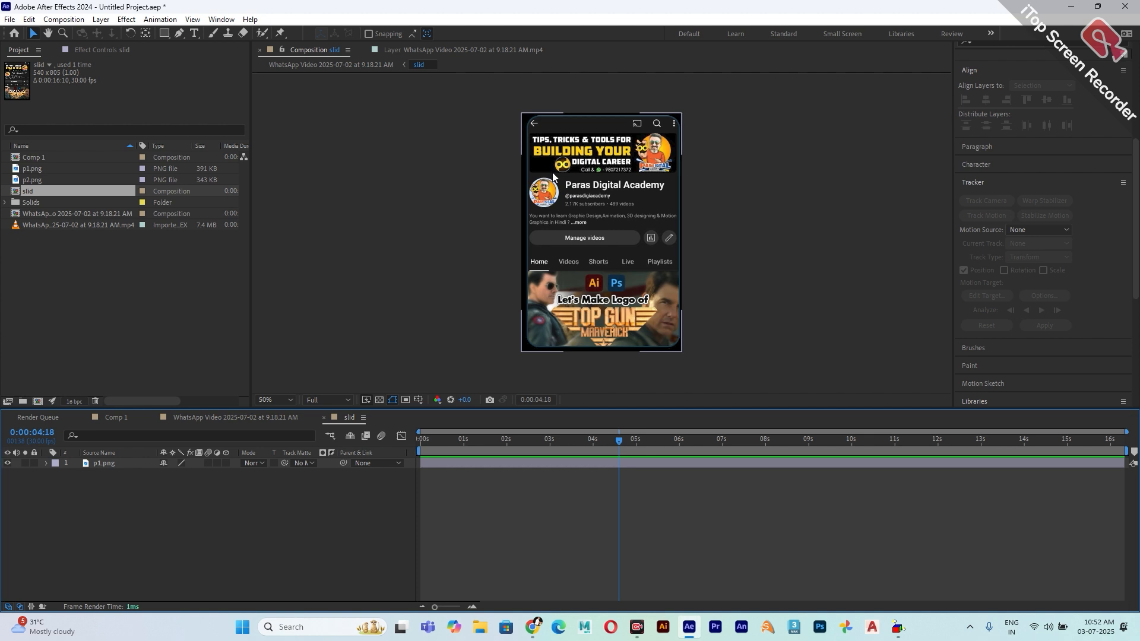
click(469, 132)
click(219, 418)
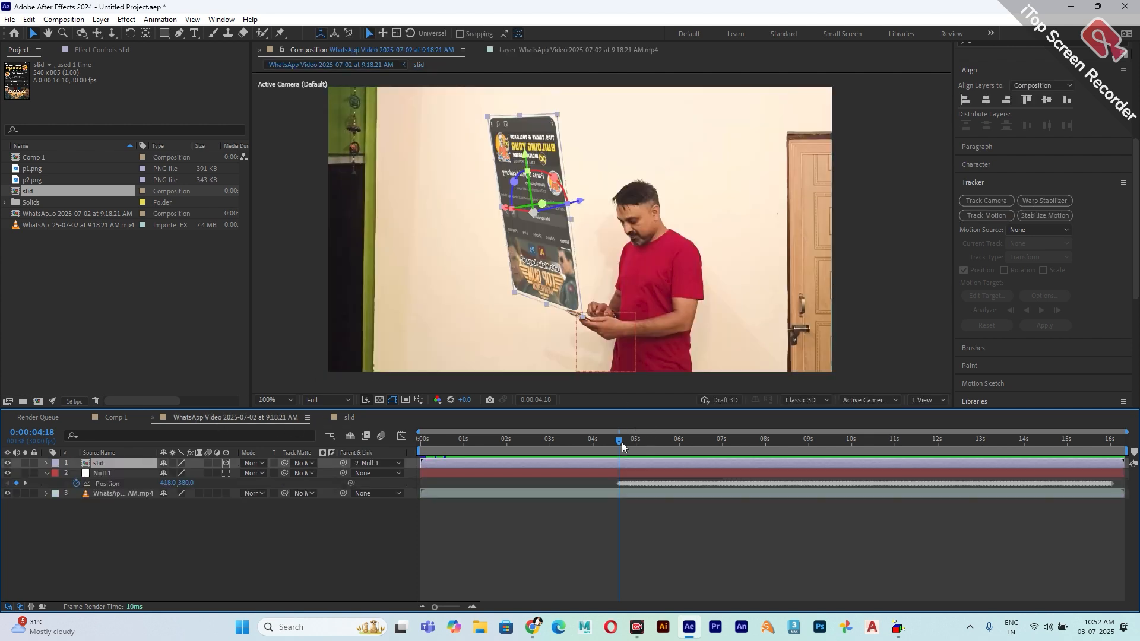
Move to 0:00:07:23 and, inside the slid composition, trim the end of p1.png to just past 0:00:08:00
drag(621, 441, 759, 458)
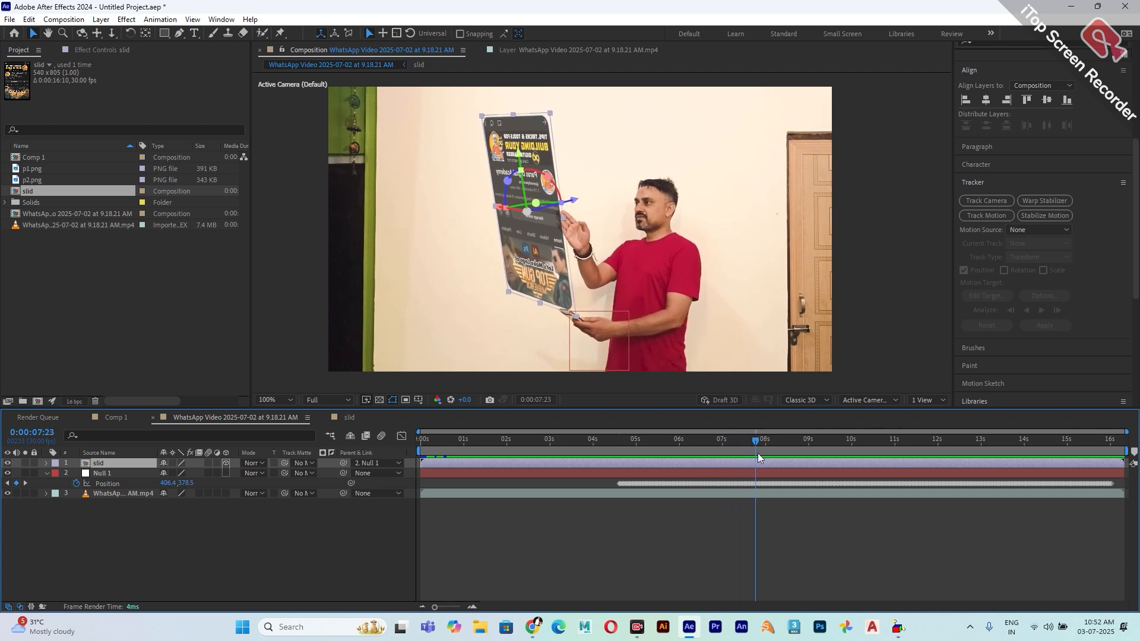
double_click(564, 276)
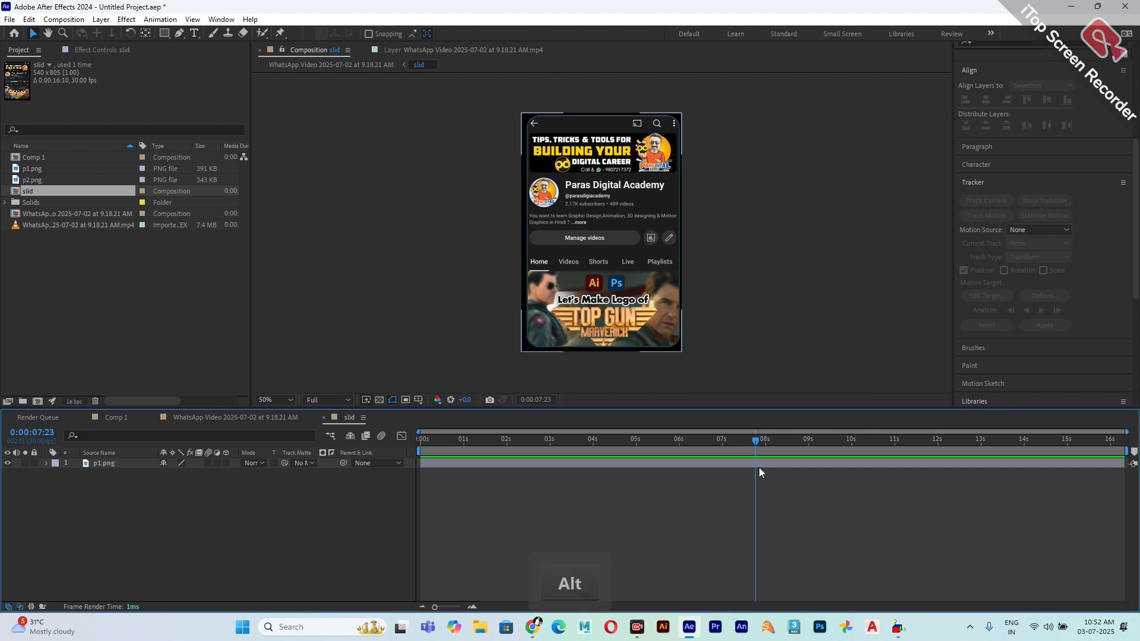
key(alt+bracketright)
click(760, 463)
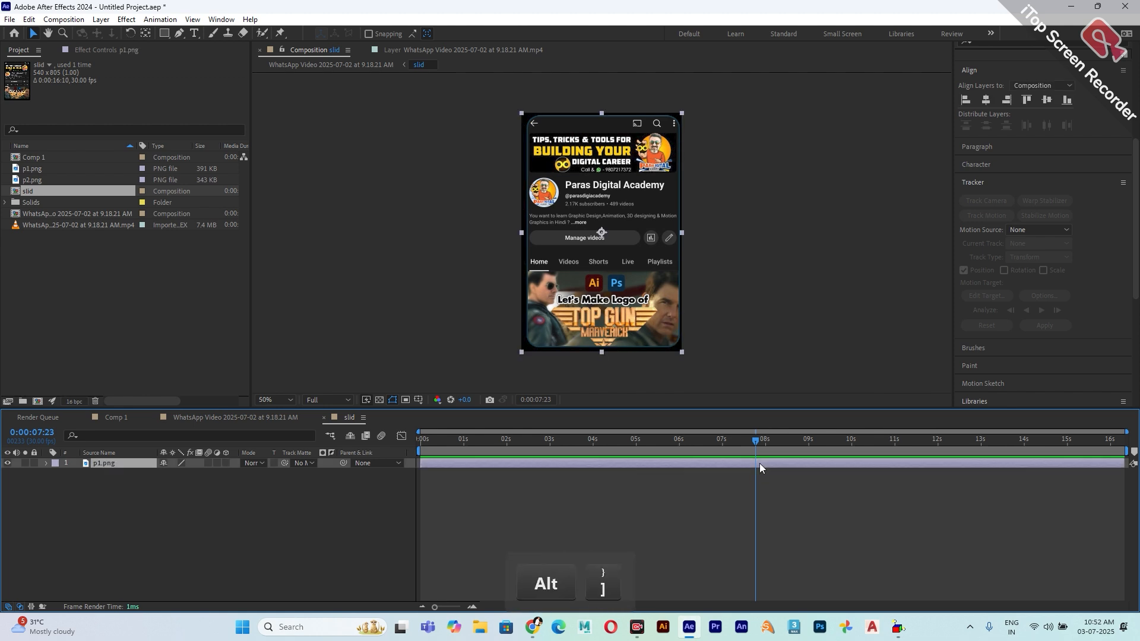
key(alt+bracketright)
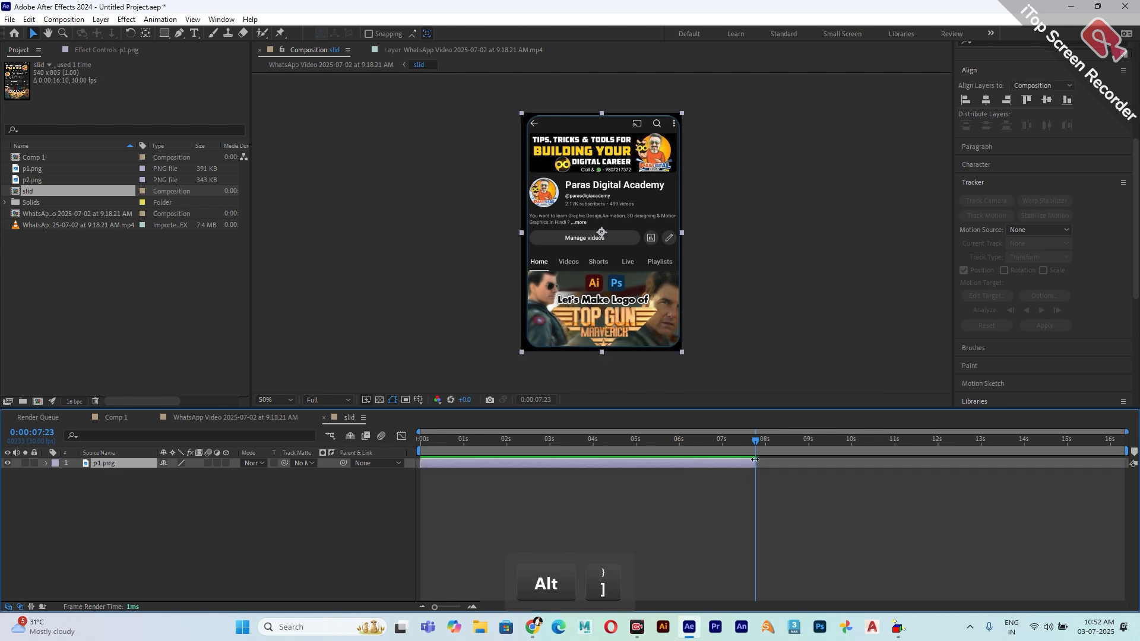
drag(755, 462, 765, 463)
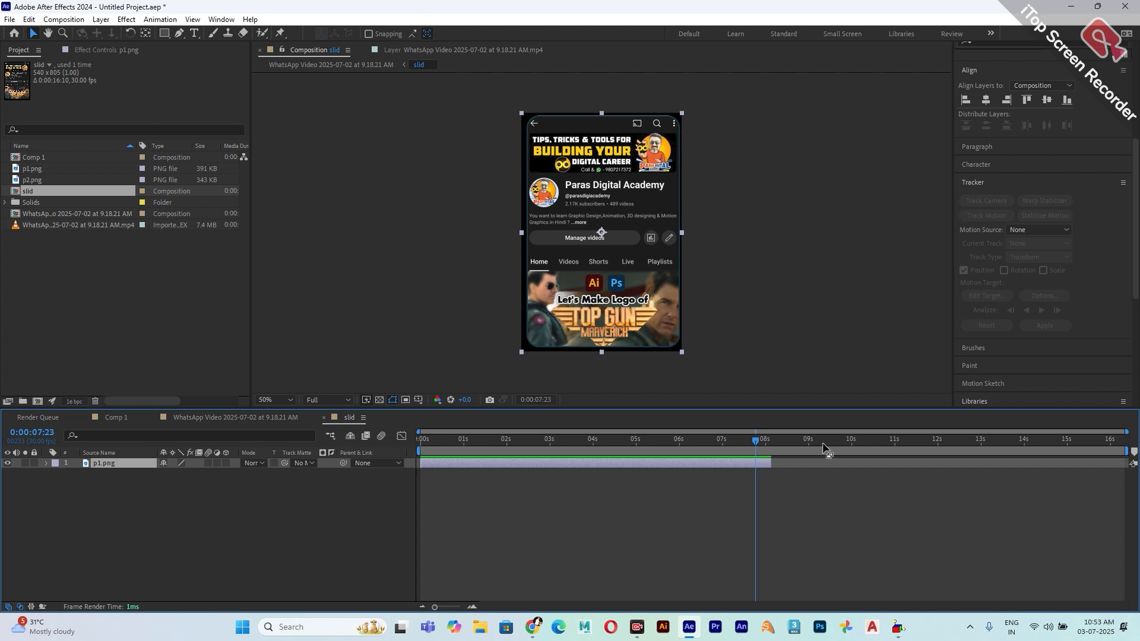
Add p2.png beneath p1.png in the slid composition and trim its start to 0:00:07:23
drag(62, 180, 107, 492)
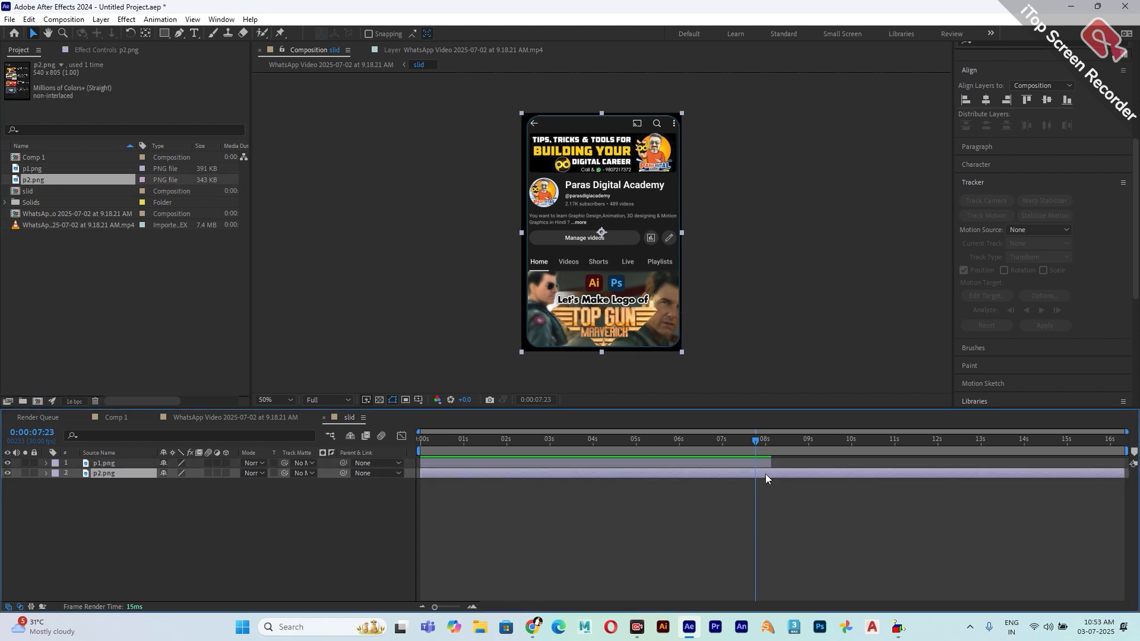
key(alt+bracketleft)
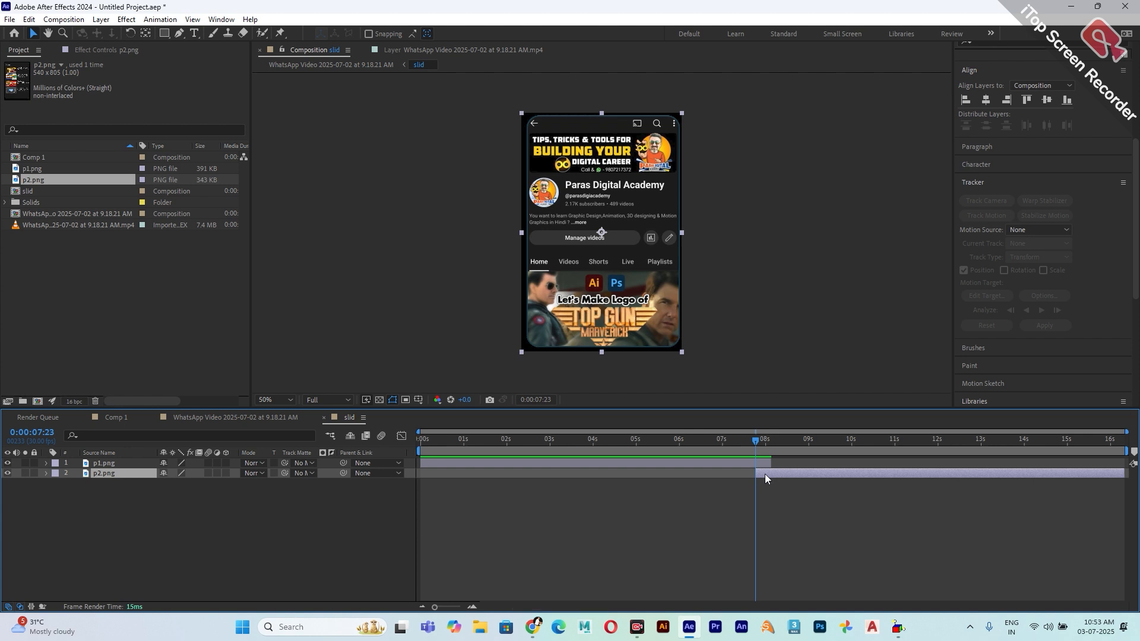
Create Position keyframes for p1.png at 0:00:07:23 and for p2.png at 0:00:08:03, keeping both images centred
key(p)
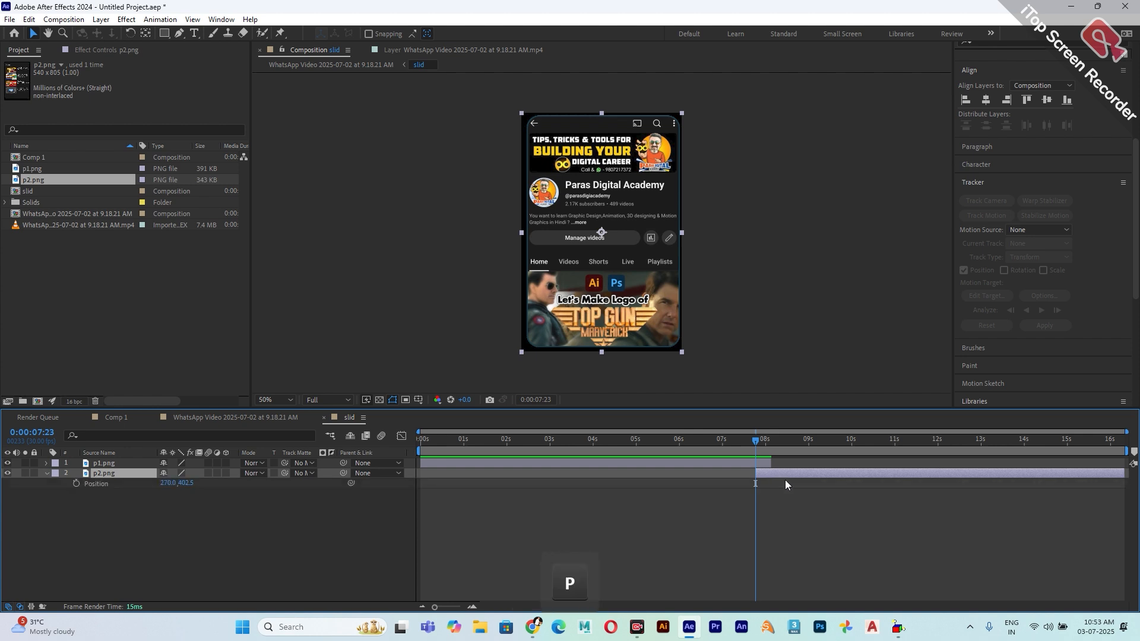
click(88, 462)
key(p)
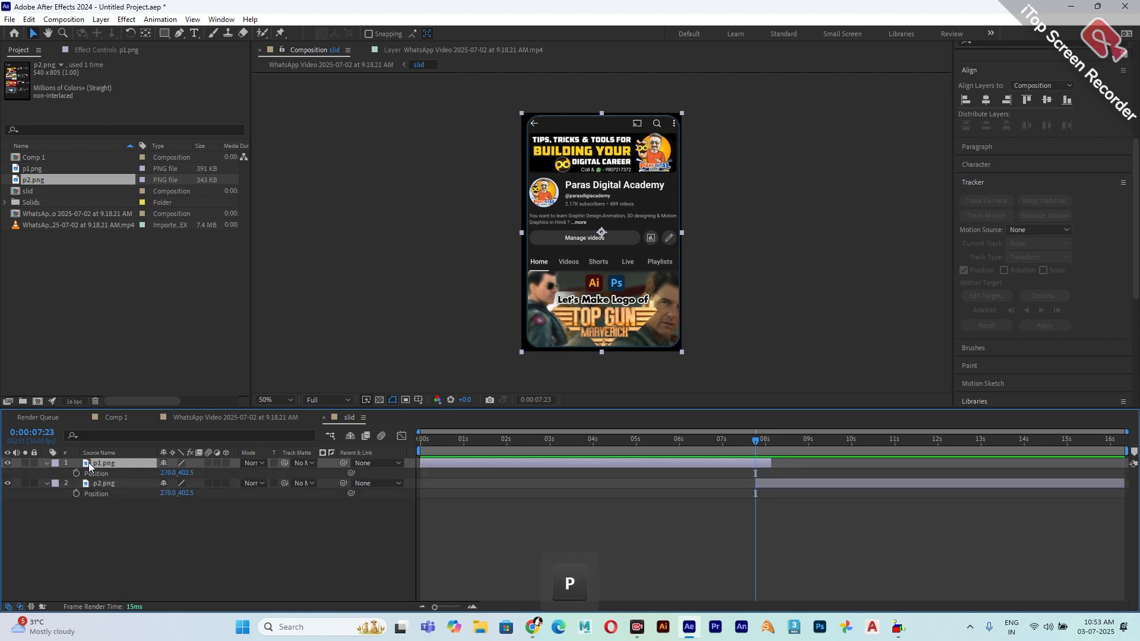
click(76, 473)
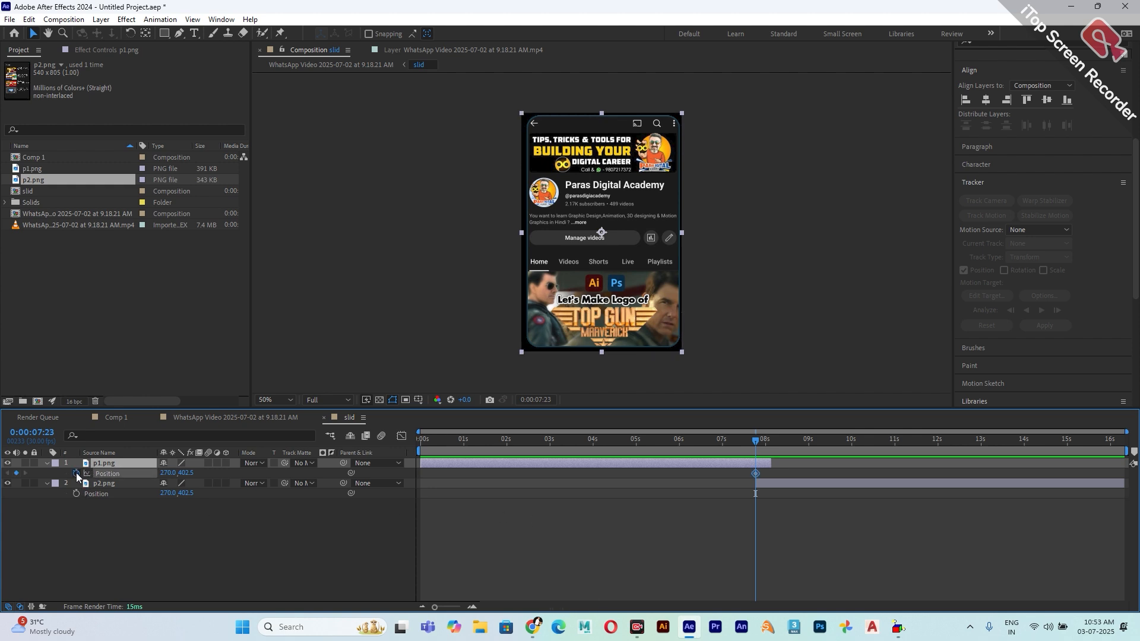
click(75, 494)
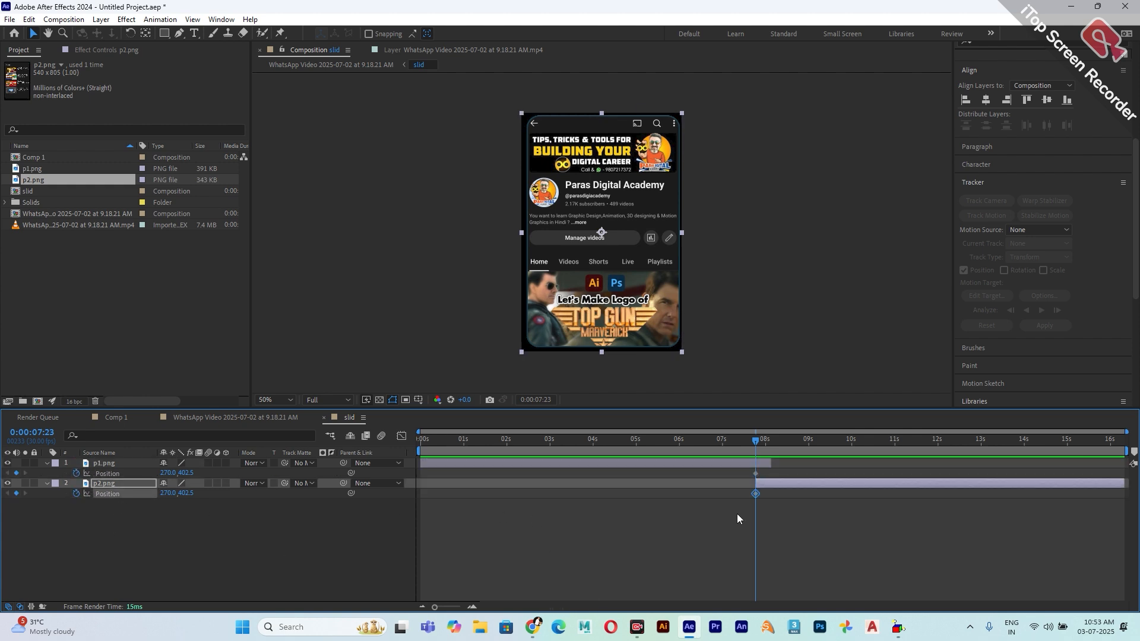
drag(757, 493, 769, 493)
At 0:00:08:03, slide p1.png horizontally out of the frame to position -340, 402.5
mouse_move(758, 443)
mouse_down()
mouse_move(769, 443)
mouse_move(757, 444)
mouse_up()
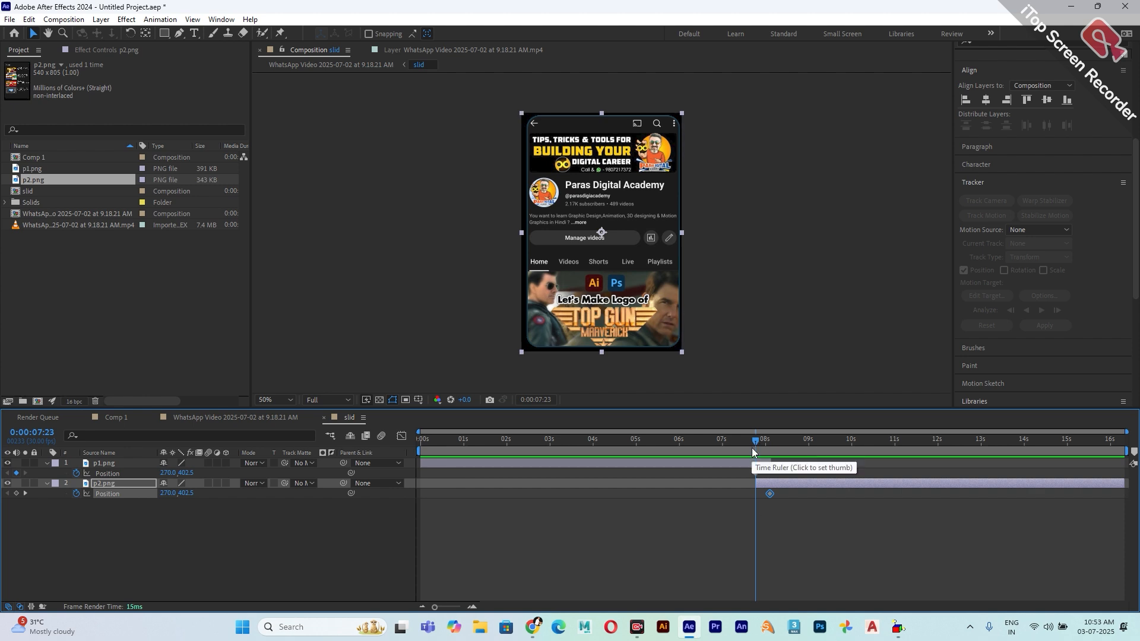
drag(757, 442, 768, 440)
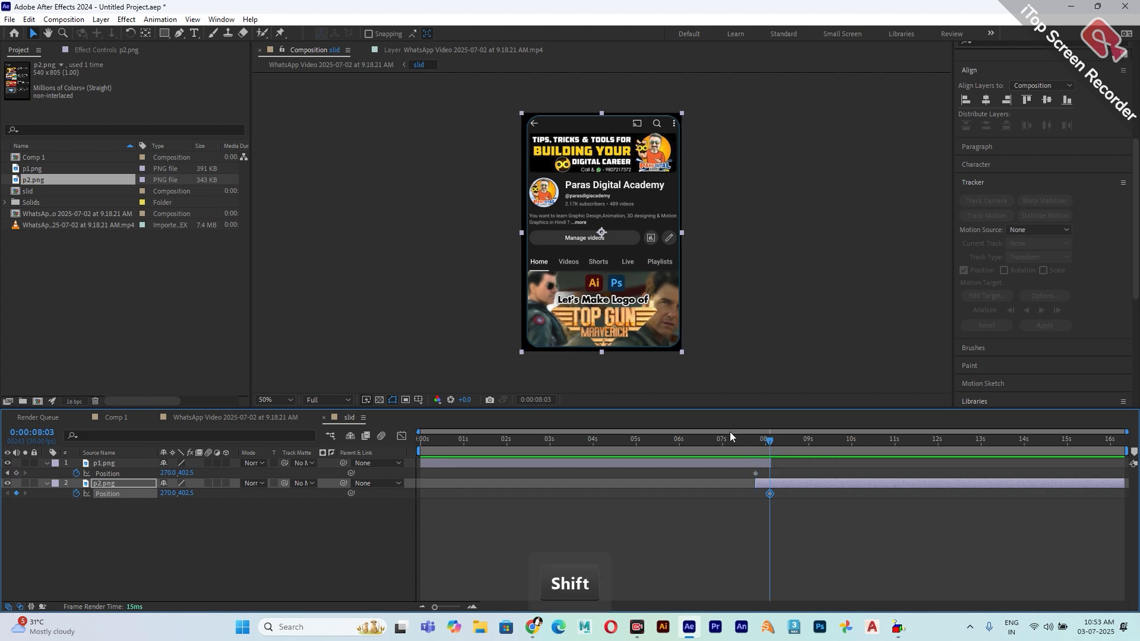
drag(166, 473, 8, 473)
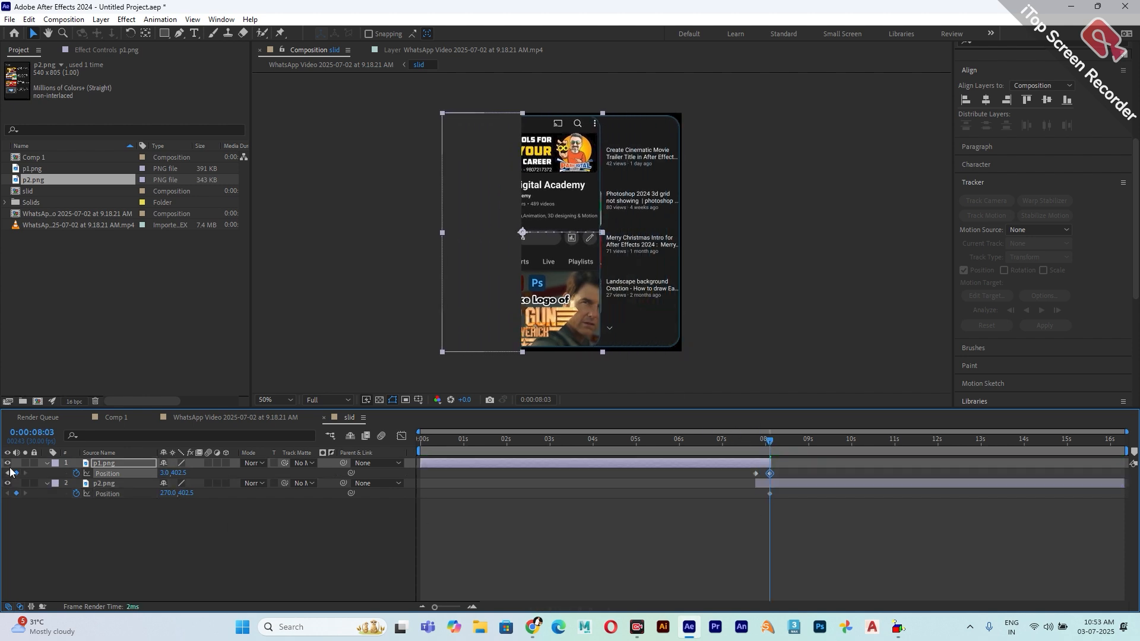
drag(163, 474, 4, 473)
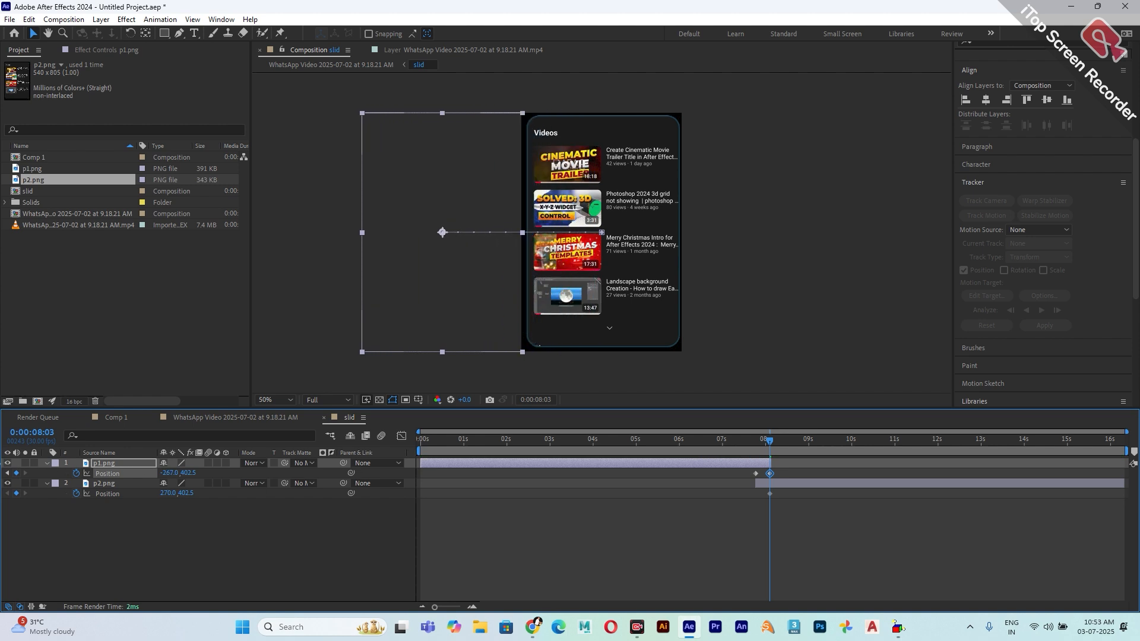
drag(162, 474, 116, 473)
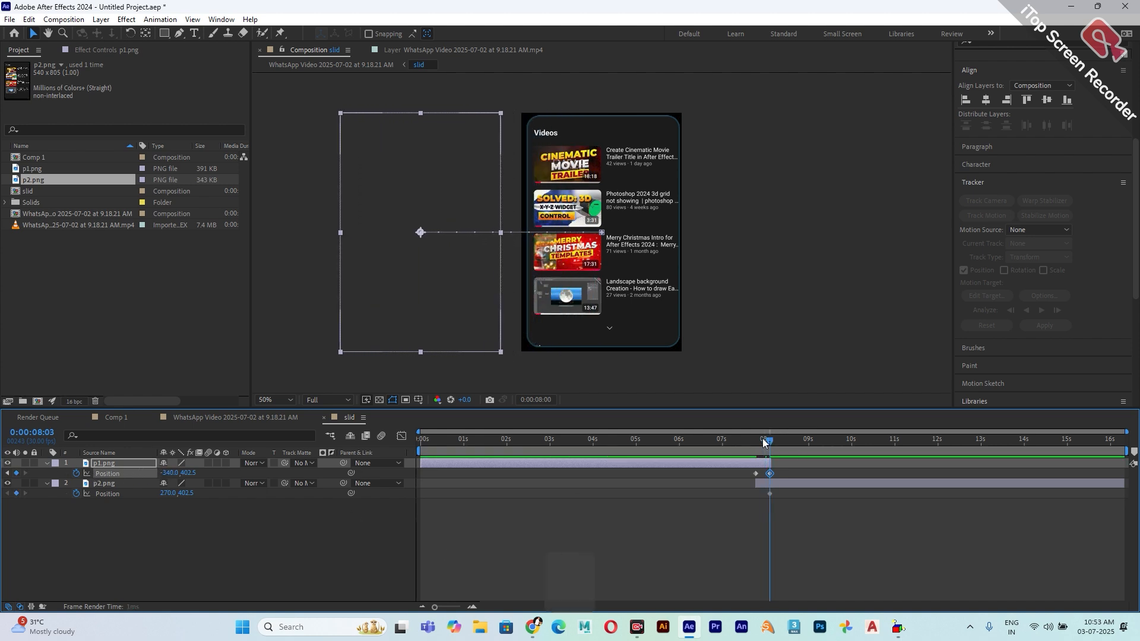
At 0:00:07:23, set p2.png's position to 845, 402.5 and apply Easy Ease to both layers' Position keyframes
key(shift+Page_Up)
drag(168, 494, 535, 526)
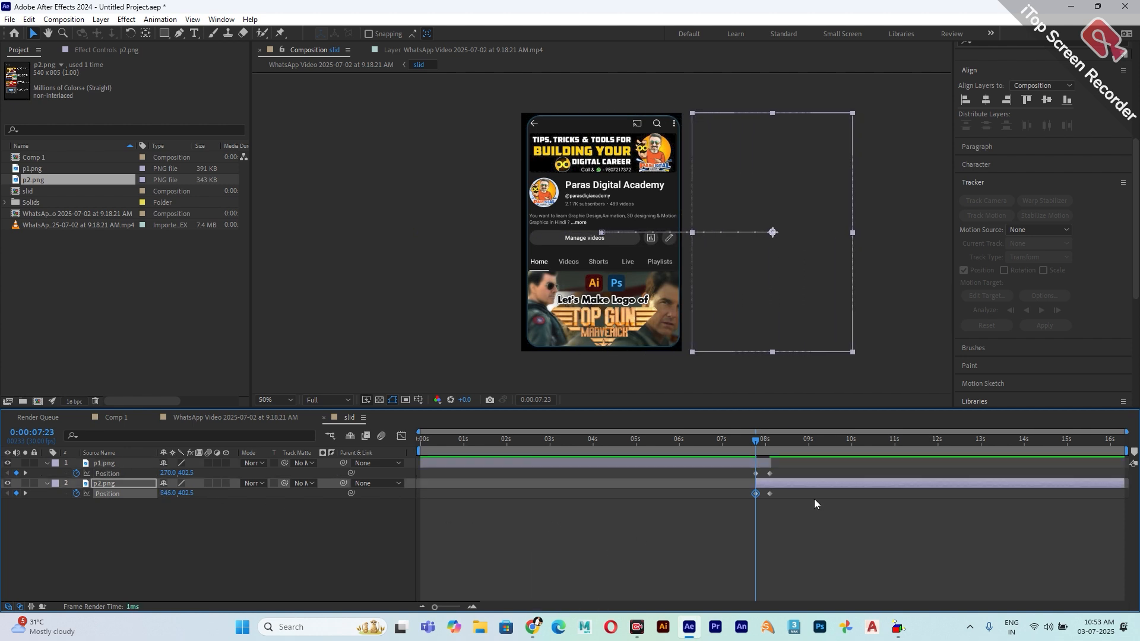
drag(760, 443, 747, 499)
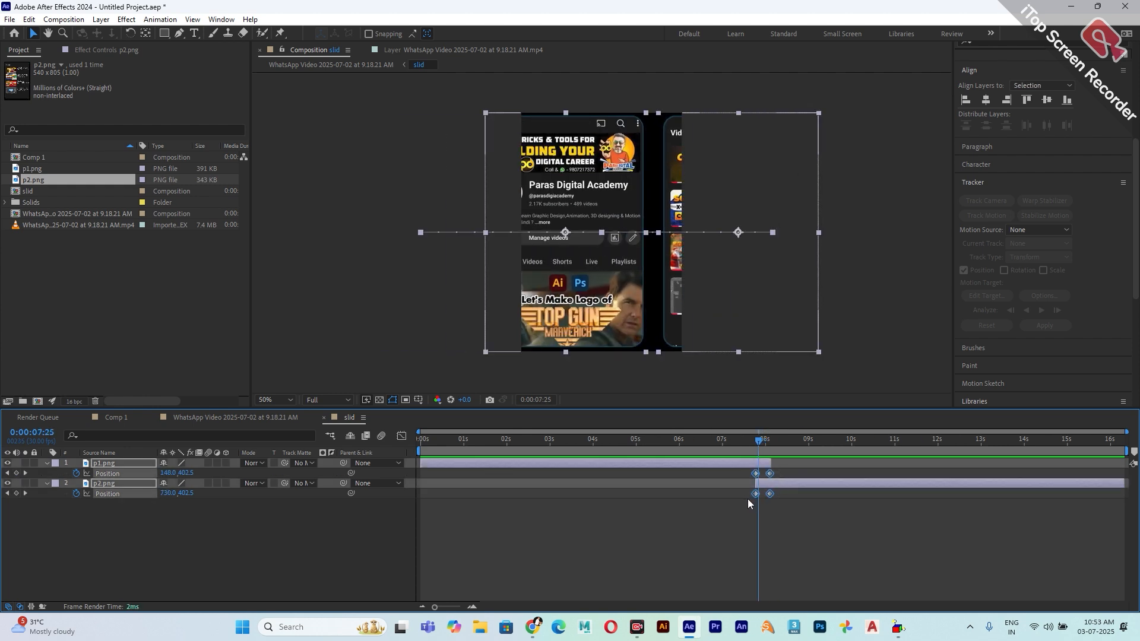
key(F9)
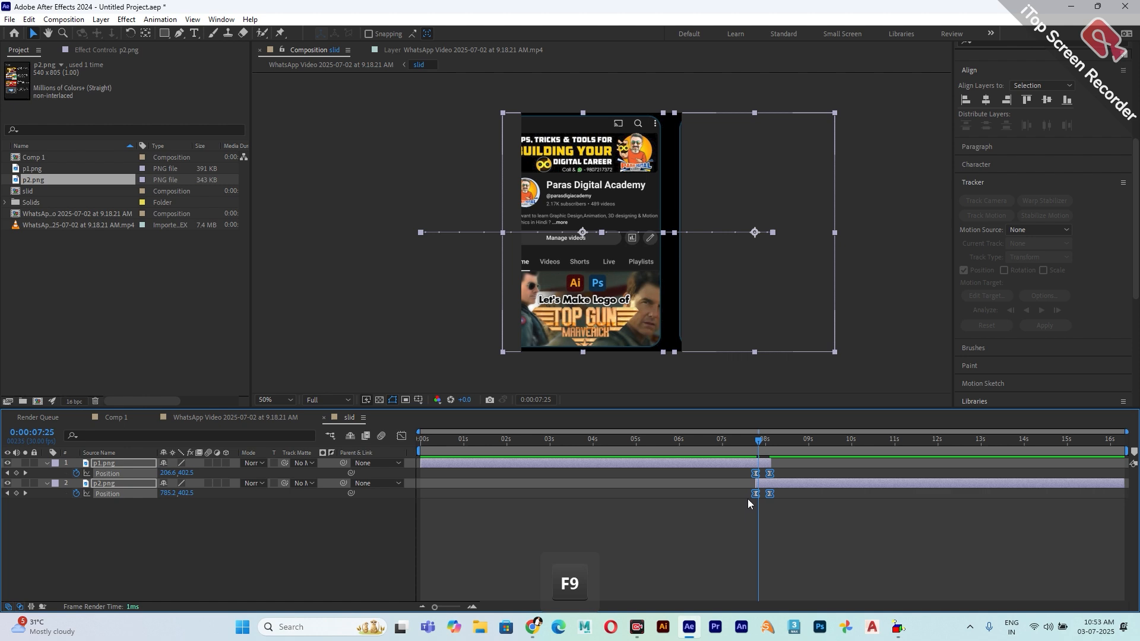
Preview the slide transition in the main video composition from 0:00:05:25 to 0:00:09:00
click(231, 419)
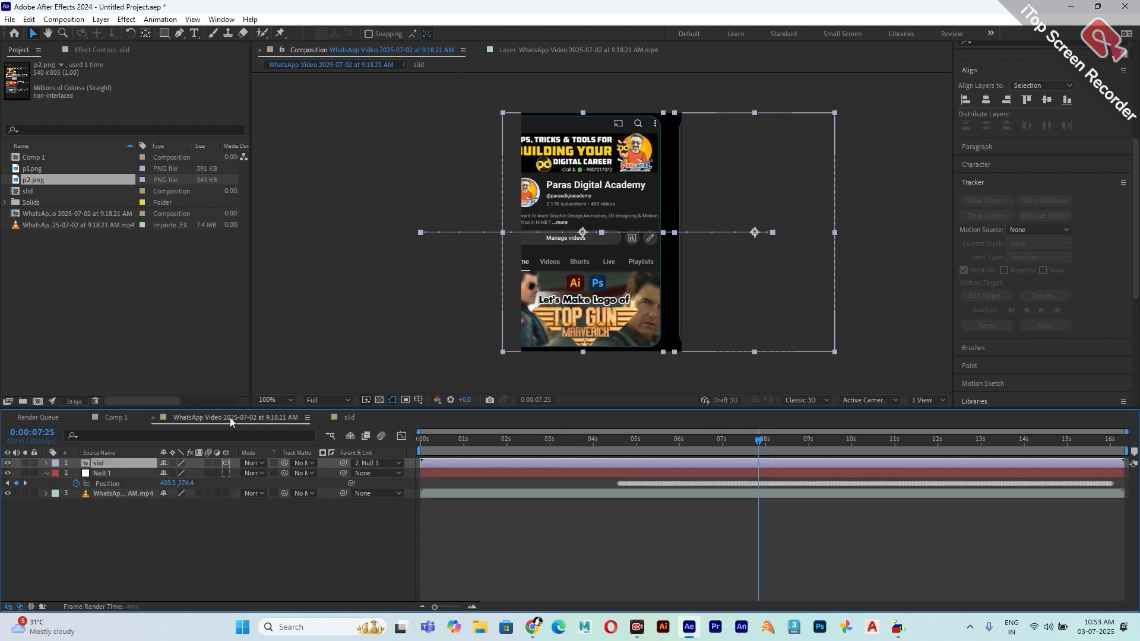
drag(757, 448, 672, 444)
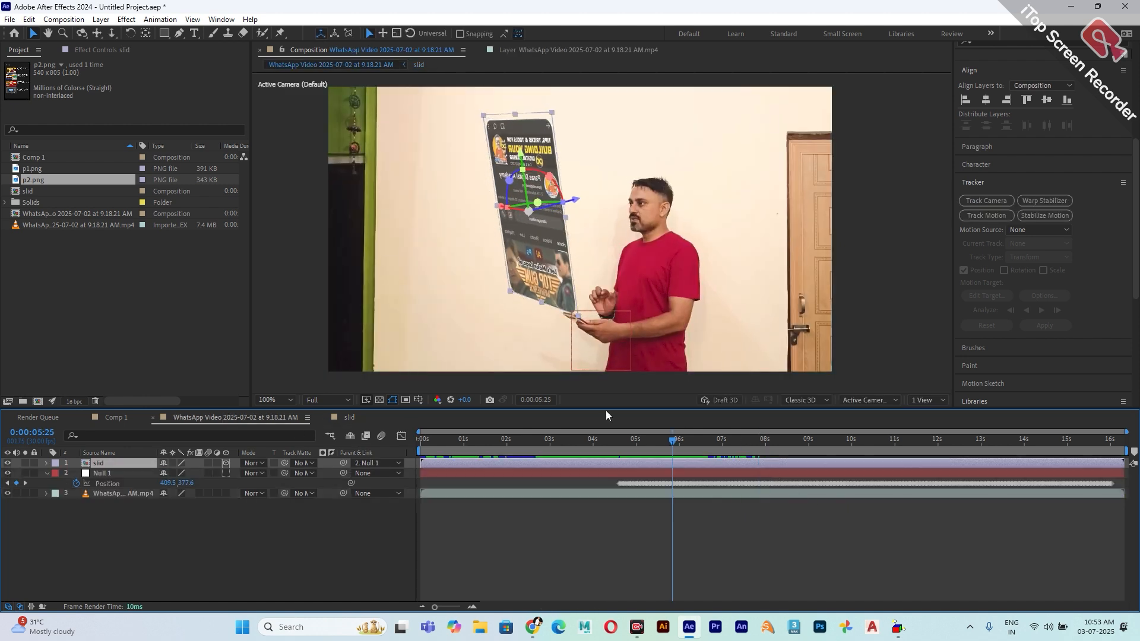
key(space)
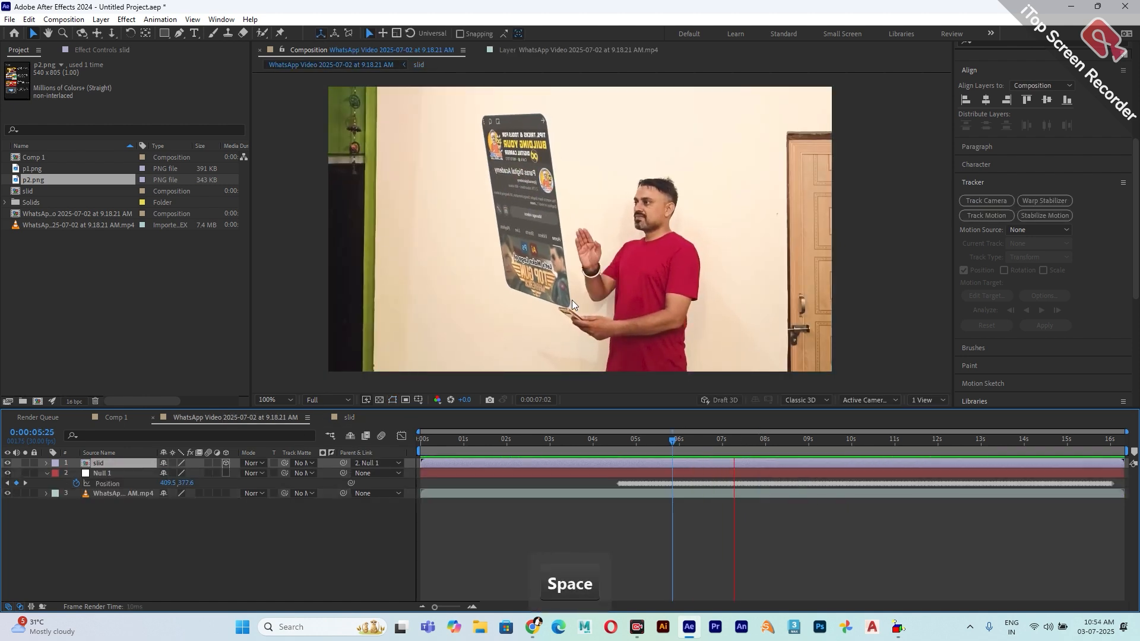
key(space)
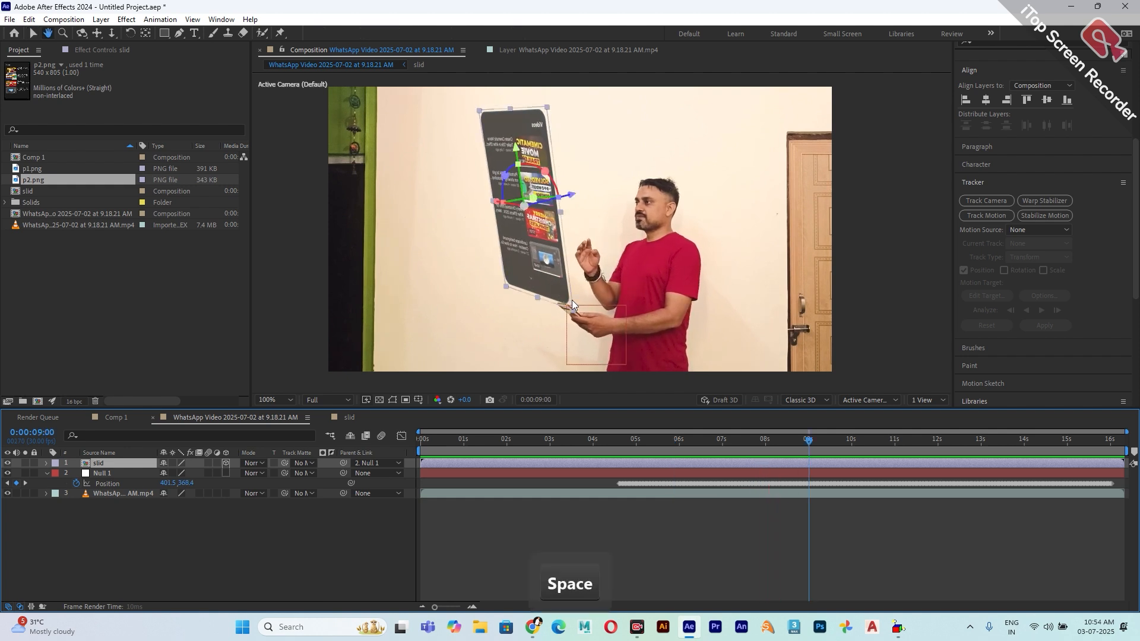
In the slid composition, trim the end of only the p2.png layer at 0:00:09:22 and extend it to just past 0:00:10:00
double_click(839, 462)
click(838, 484)
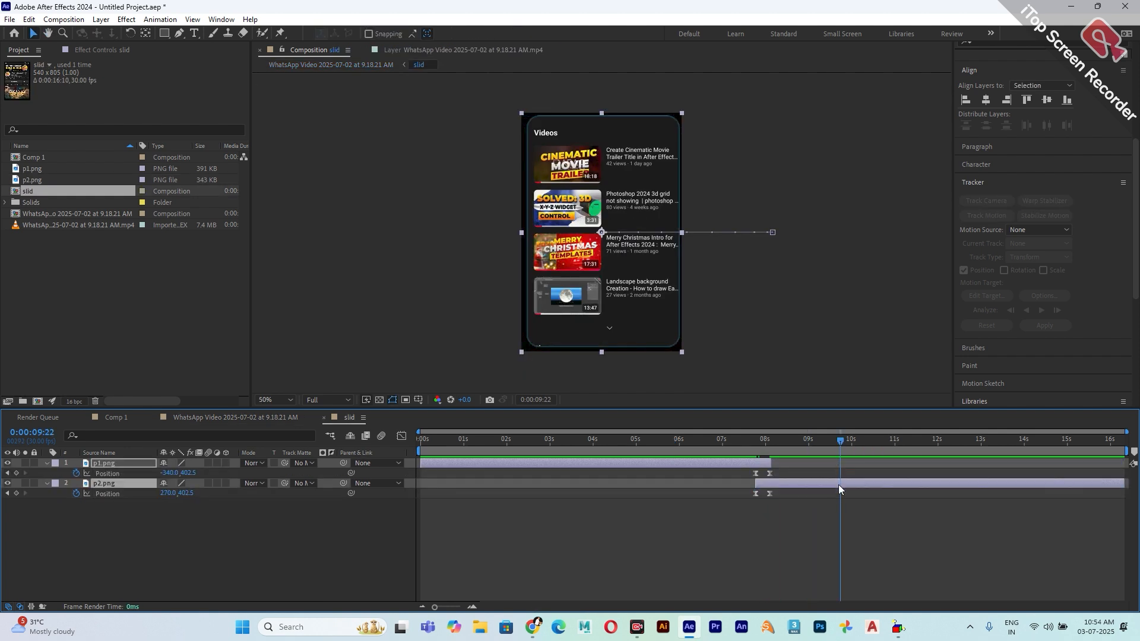
key(alt+bracketright)
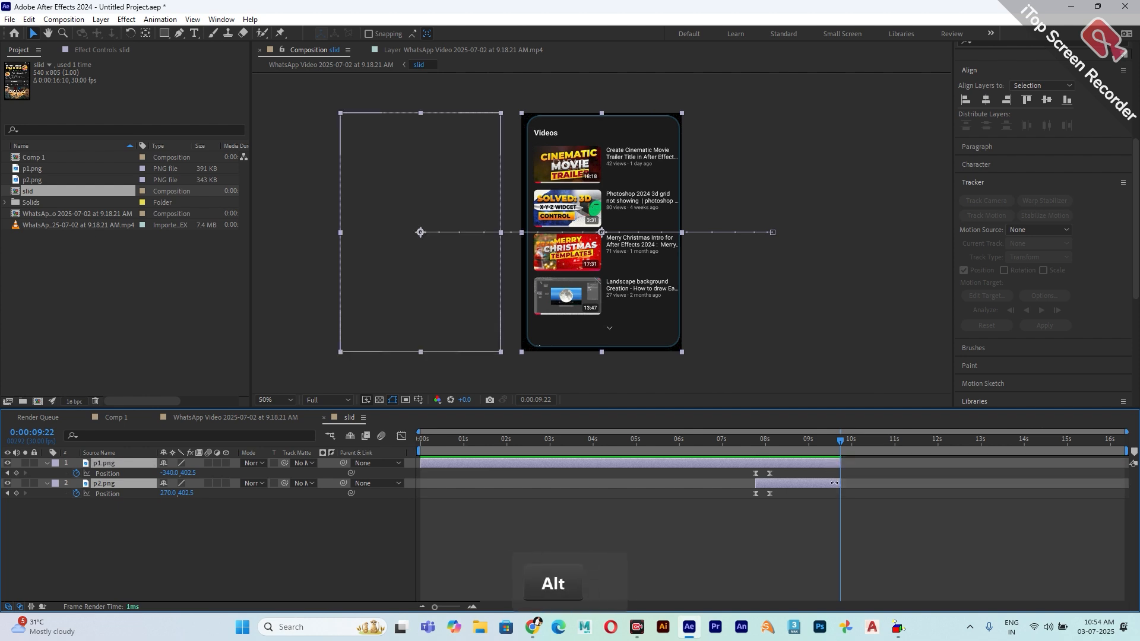
key(ctrl+z)
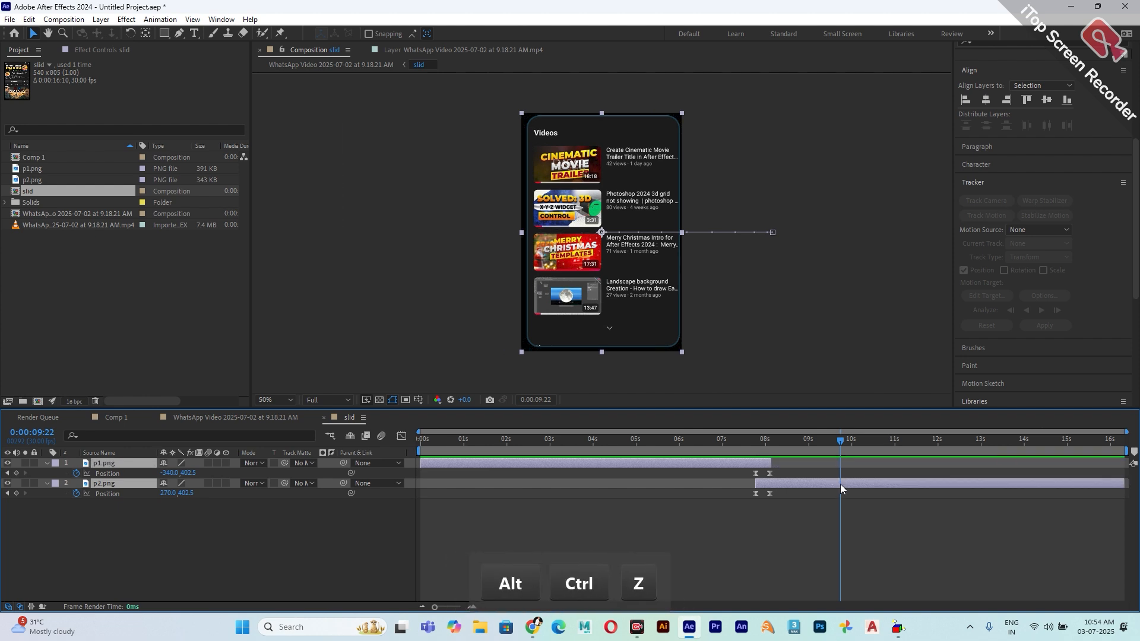
click(796, 514)
click(842, 482)
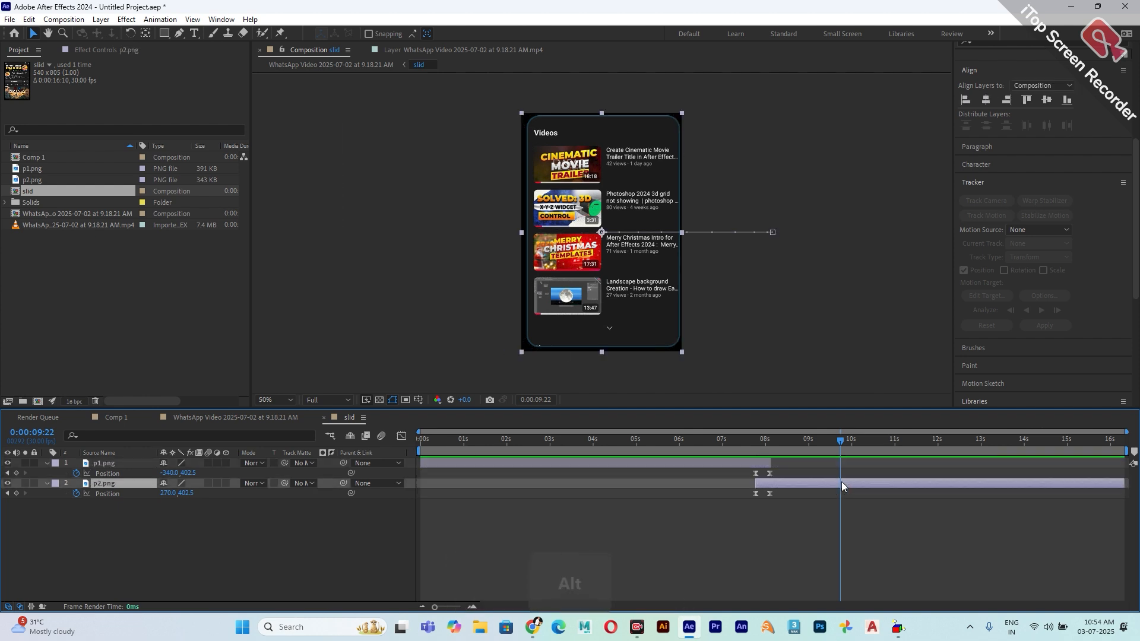
key(alt+bracketright)
drag(837, 479, 855, 479)
click(879, 513)
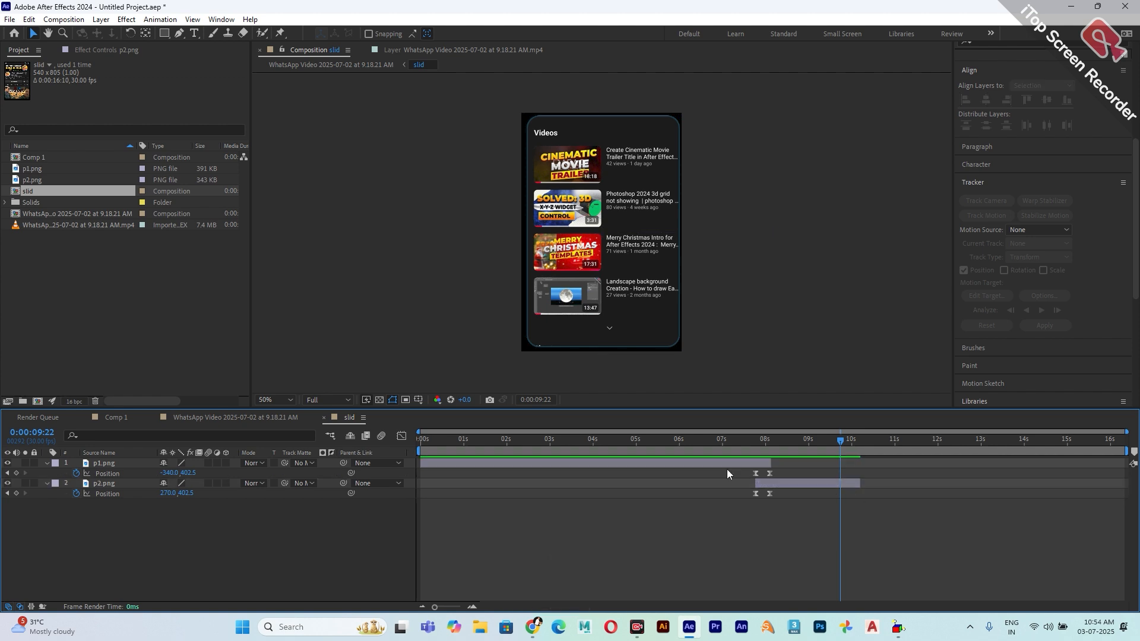
Import 71c34735-12dc-4585-bfdc-eb314b67a6a6.jpg from the after effect folder and add it as the lowest layer of the slid composition
double_click(203, 332)
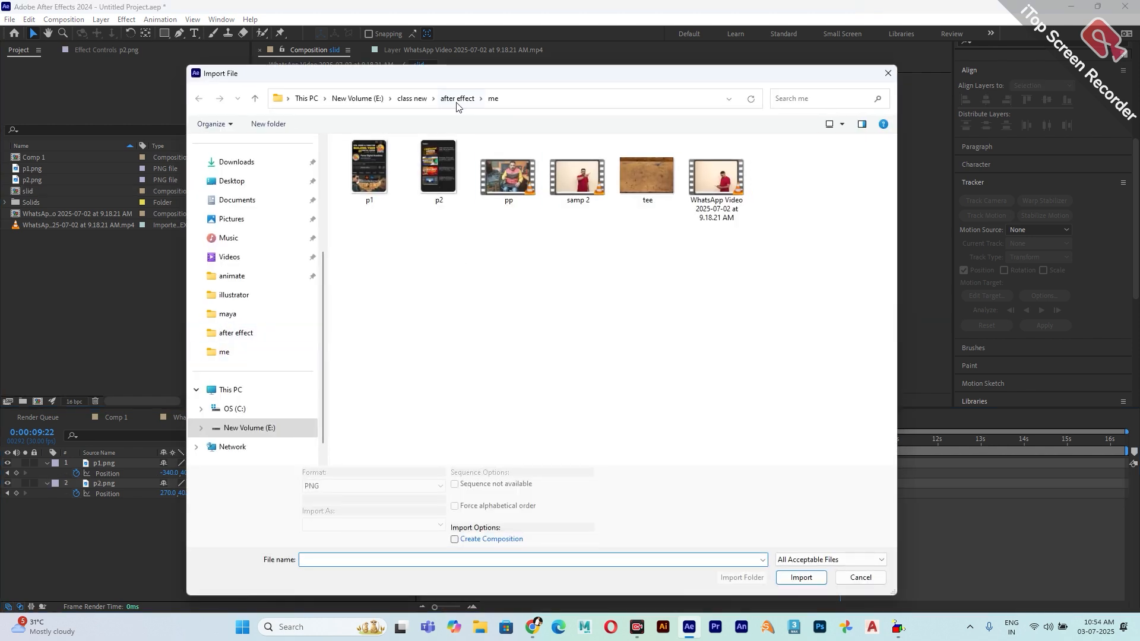
scroll(576, 332, down, 5)
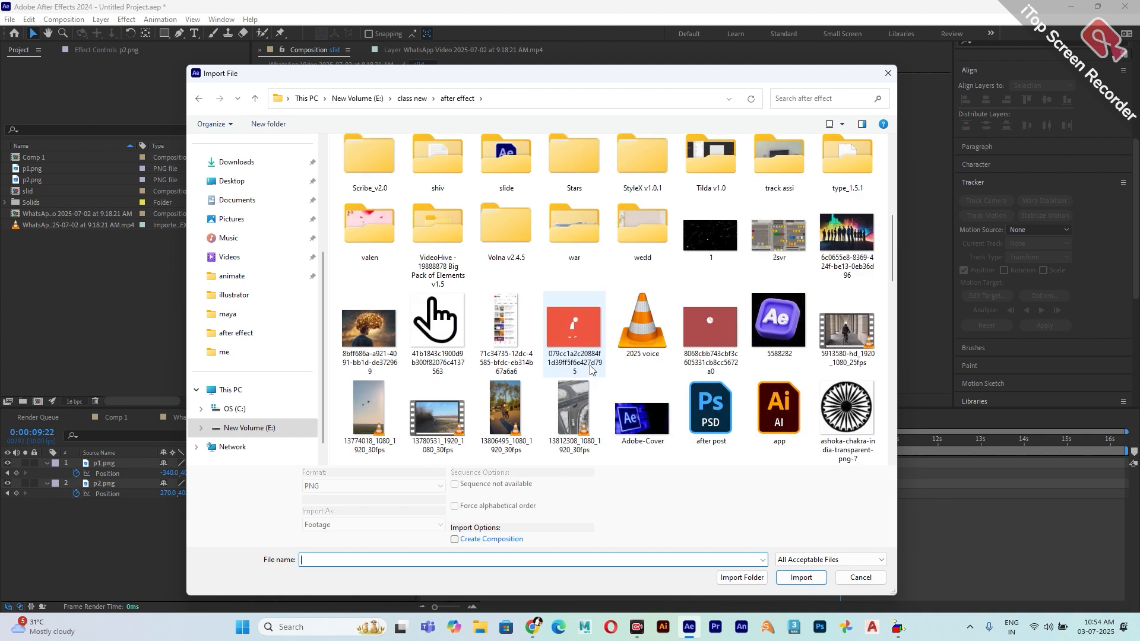
click(506, 332)
click(801, 577)
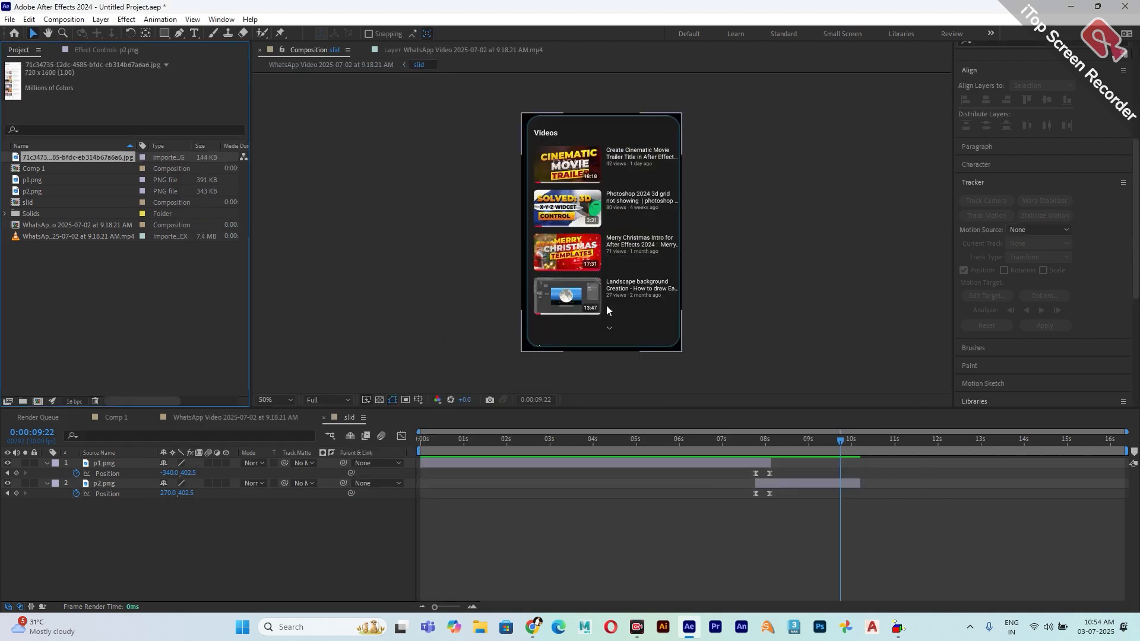
drag(30, 160, 94, 500)
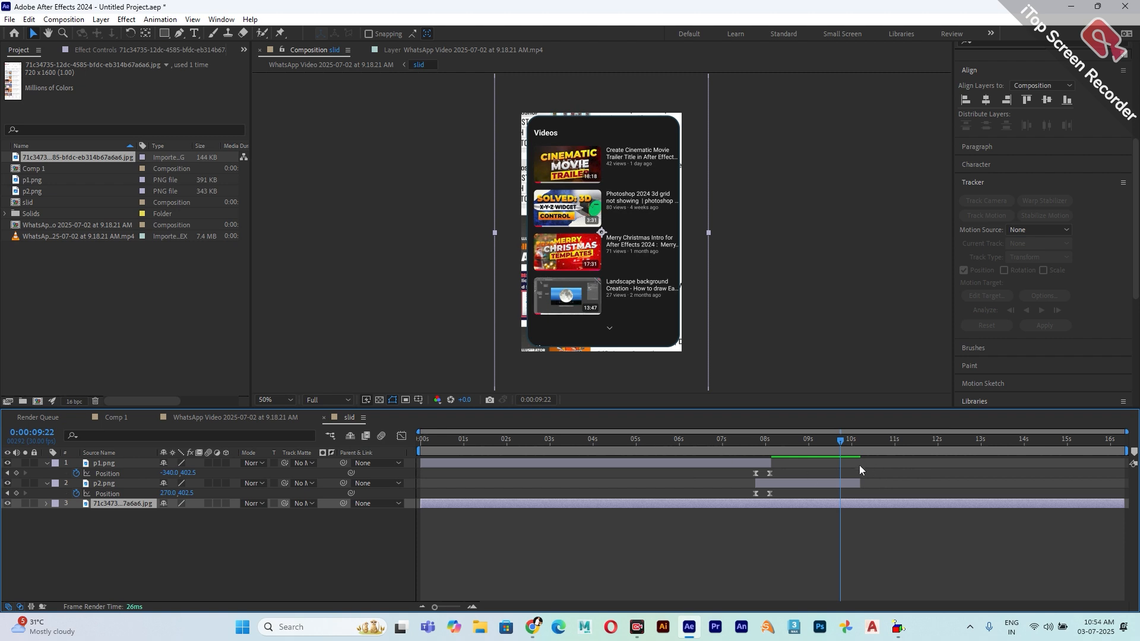
Trim the start of the new JPG layer to 0:00:09:22 and scale it down proportionally to about the frame's width
key(alt+bracketleft)
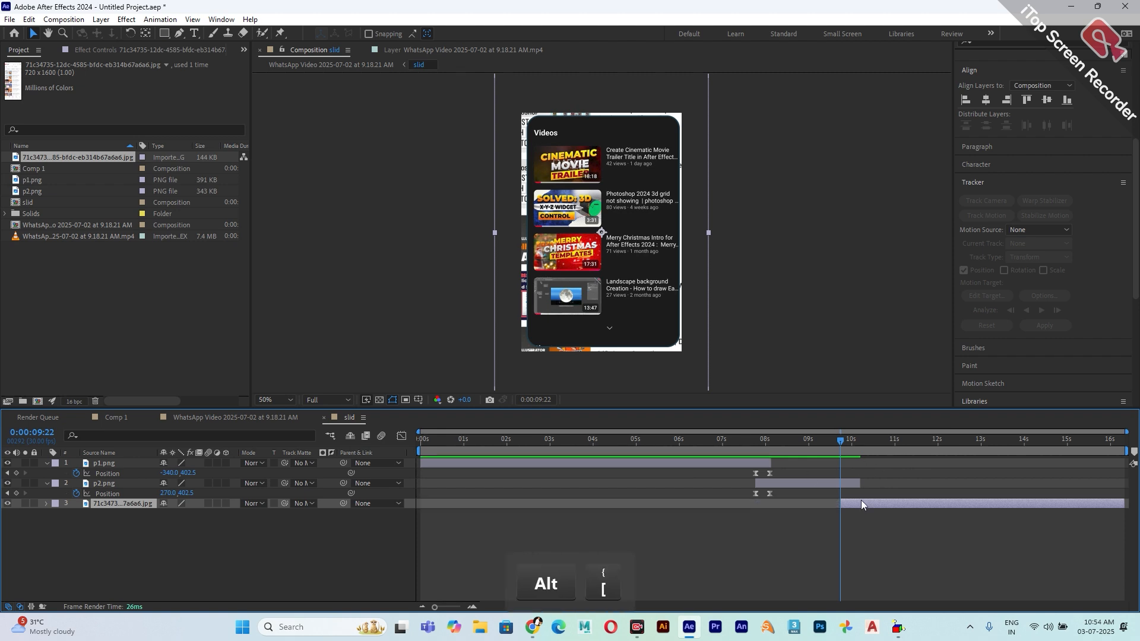
scroll(701, 305, down, 1)
drag(657, 350, 646, 324)
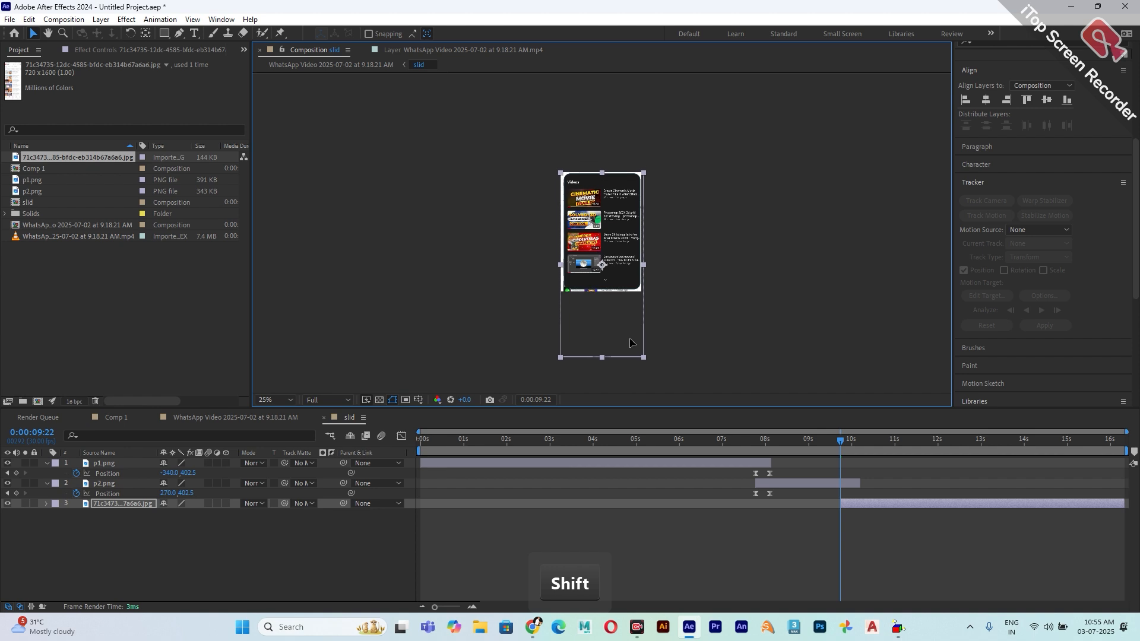
click(738, 308)
scroll(596, 310, up, 2)
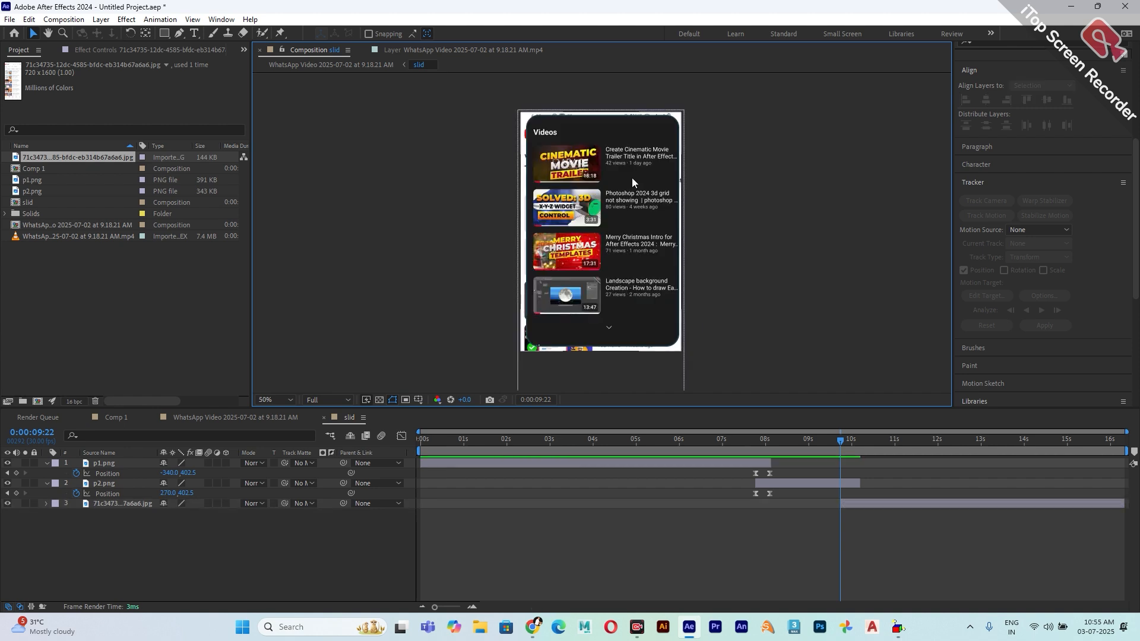
Add a Position keyframe to the JPG layer at 270, 614.5 and move that keyframe to 0:00:10:04
scroll(653, 274, down, 2)
click(110, 504)
key(p)
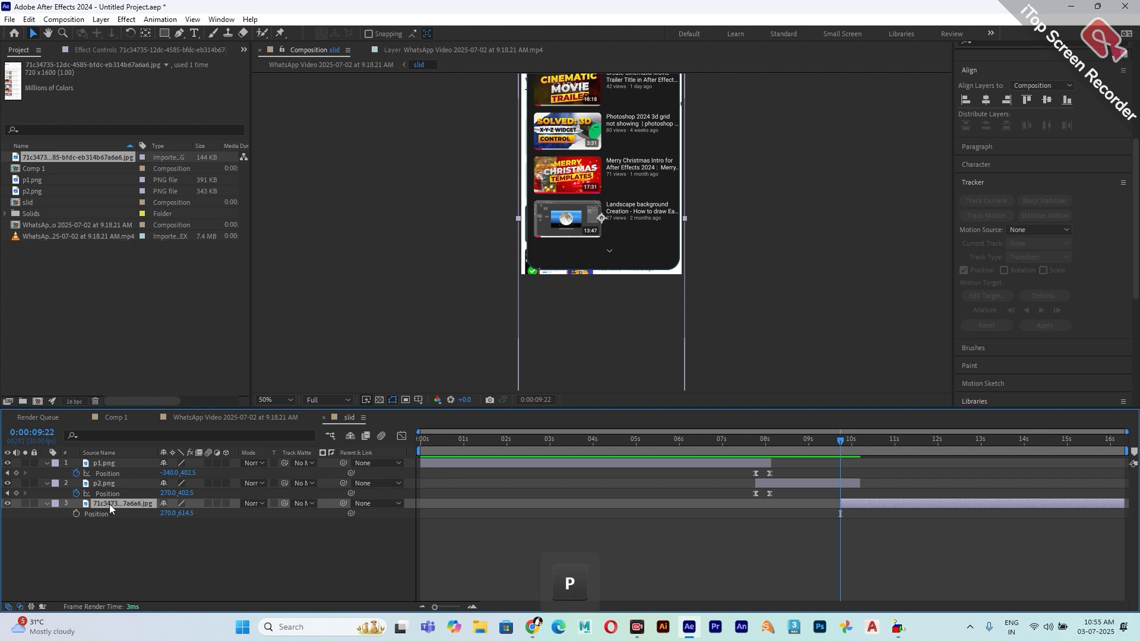
click(77, 514)
click(843, 516)
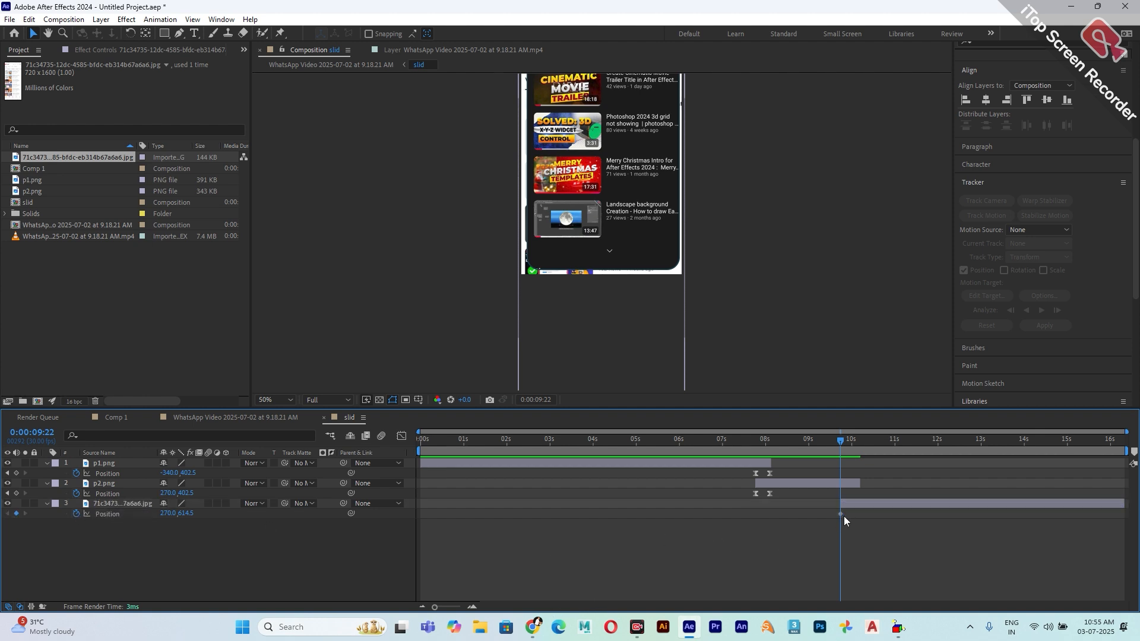
drag(840, 514, 861, 517)
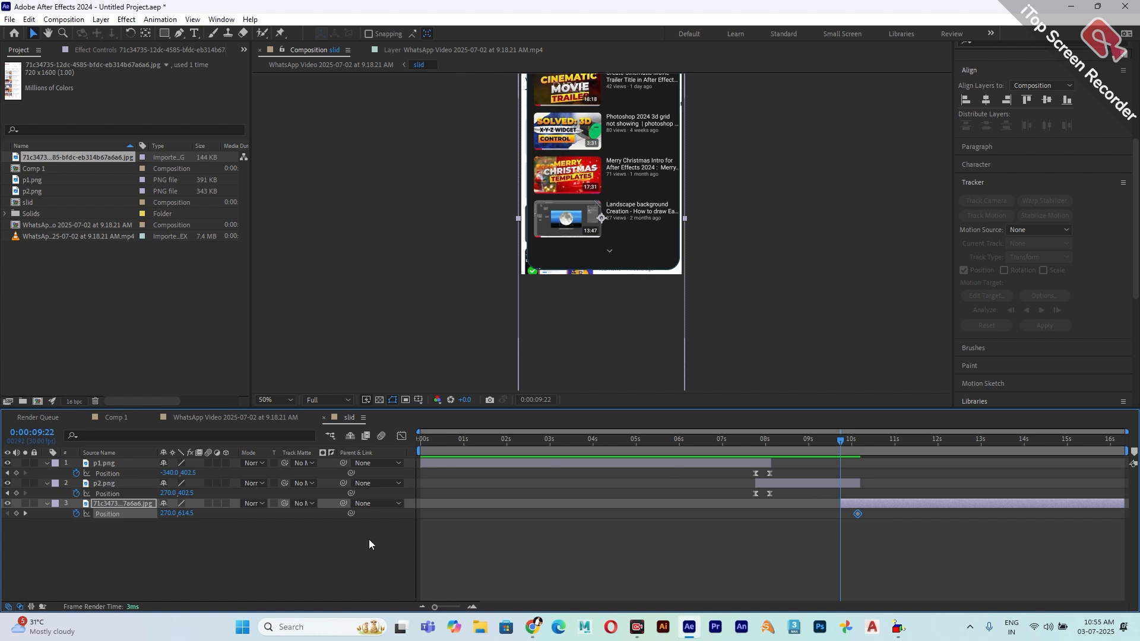
Keyframe p2.png's current position at 0:00:09:22, and at 0:00:10:04 slide it out of the frame to -336, 402.5
click(17, 493)
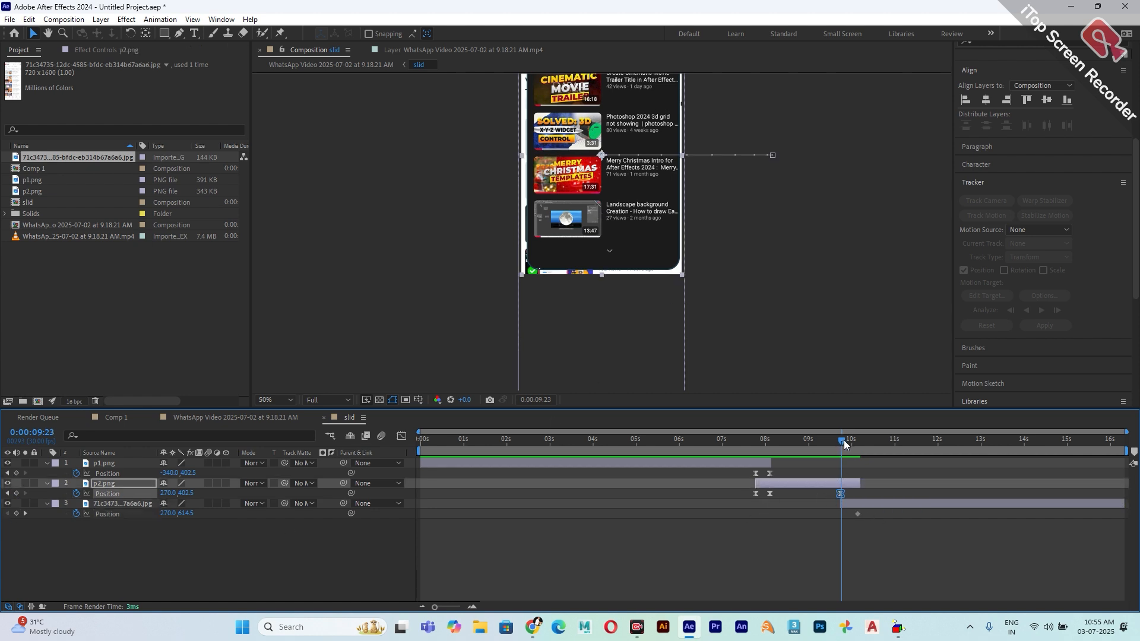
drag(840, 442, 855, 446)
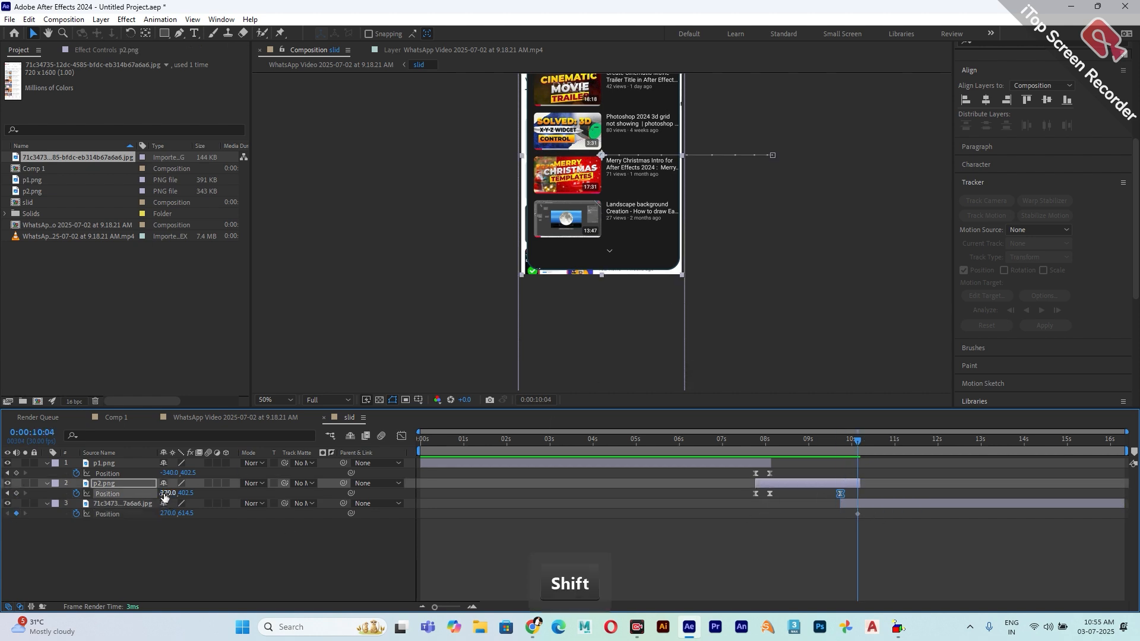
drag(166, 493, 92, 486)
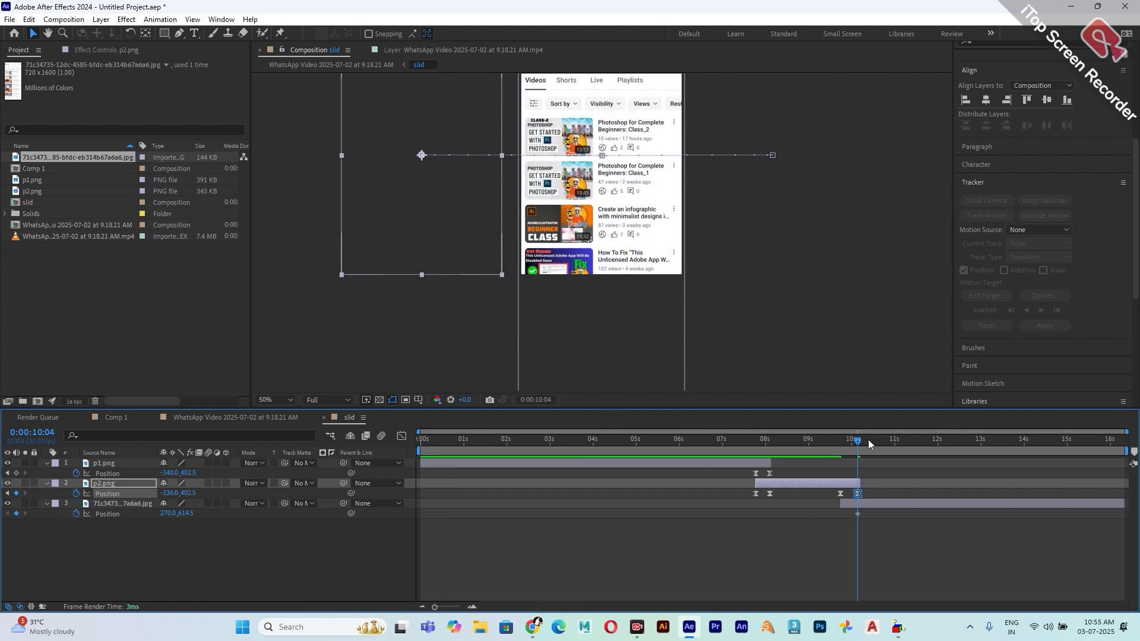
At 0:00:09:22, set the JPG layer's position to 832, 614.5 and apply Easy Ease to both layers' keyframes of this transition
drag(858, 441, 842, 445)
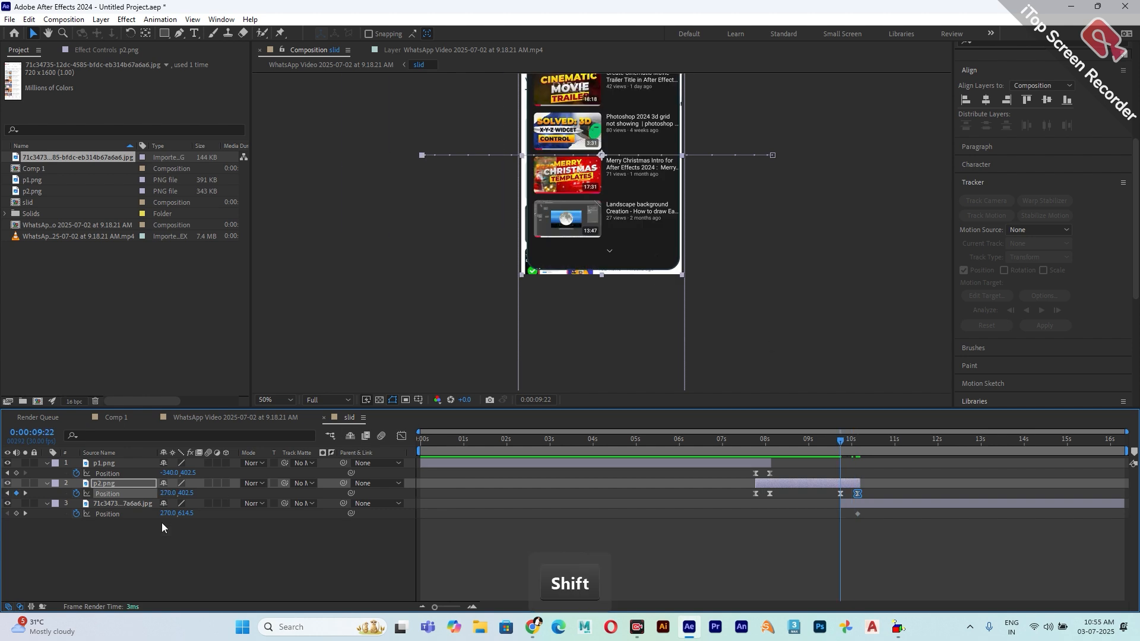
drag(168, 513, 501, 519)
drag(864, 494, 815, 517)
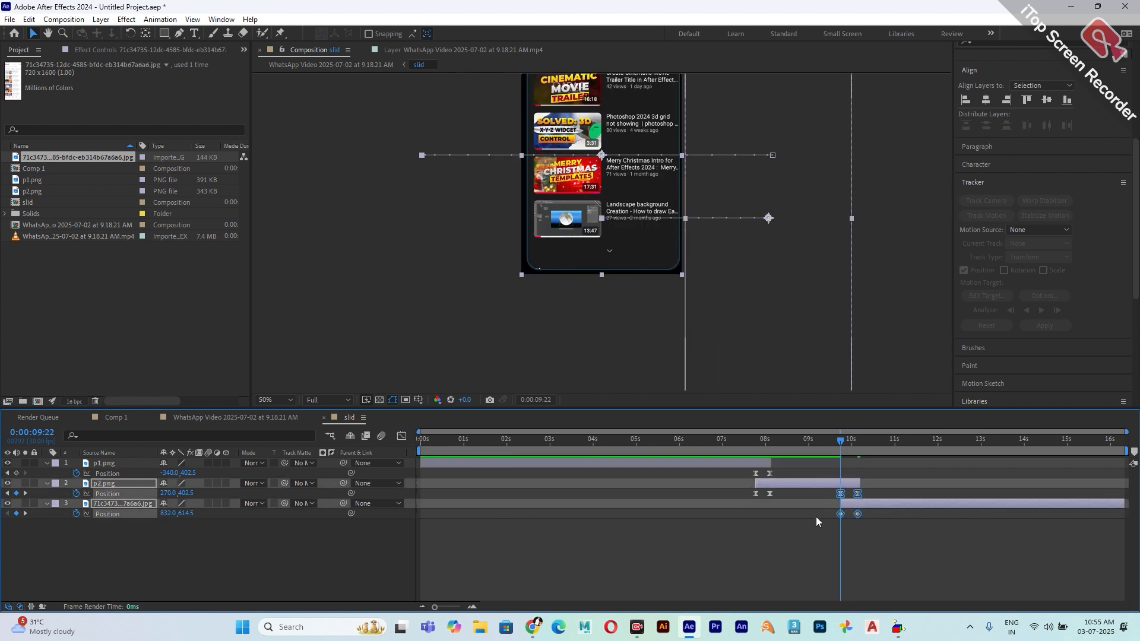
key(F9)
click(969, 541)
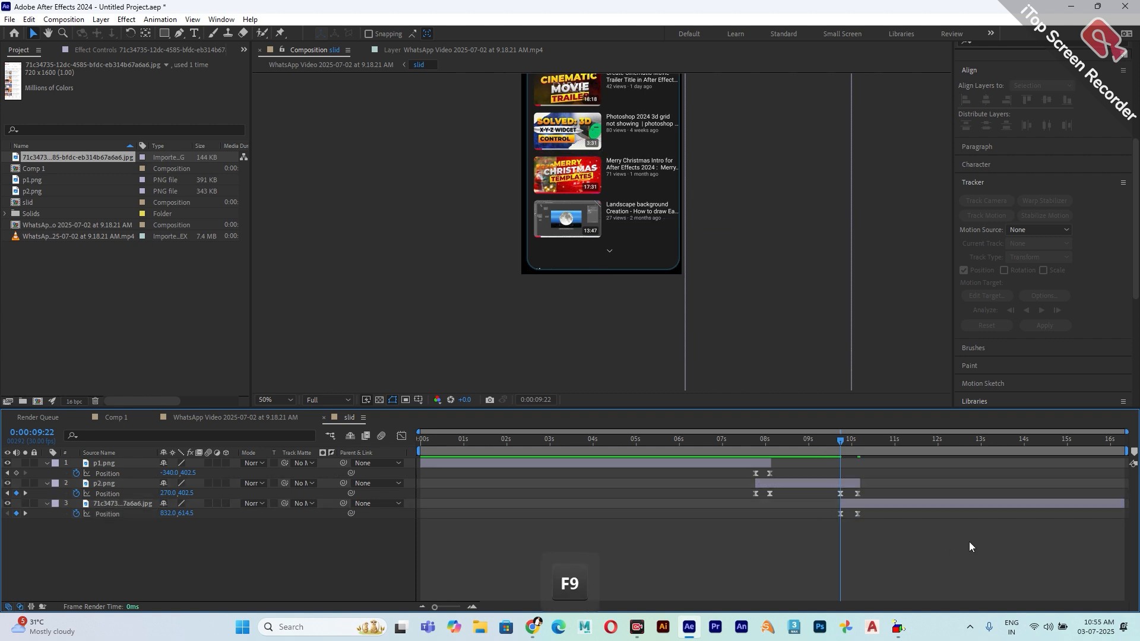
Preview the second slide transition in the main video composition from 0:00:08:29 to 0:00:10:17
click(275, 419)
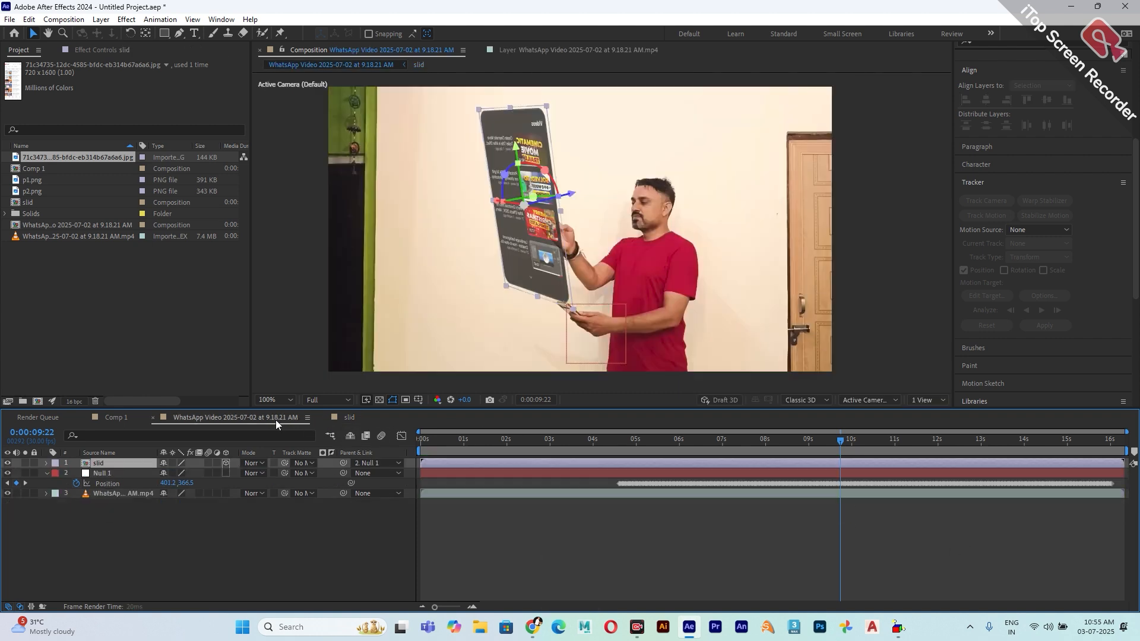
drag(842, 445, 808, 437)
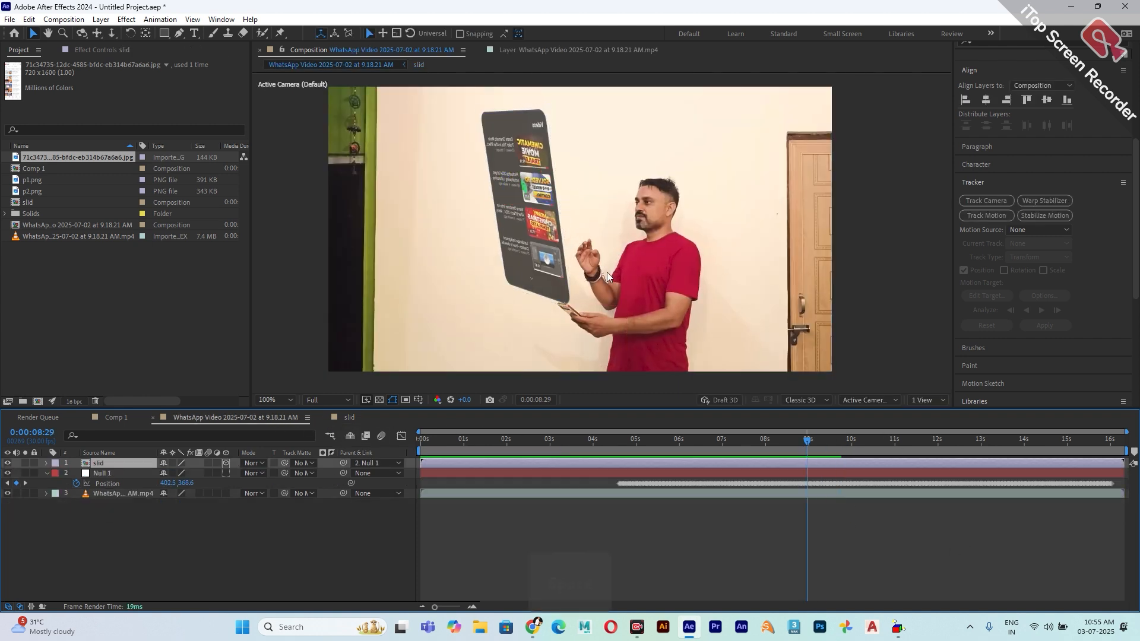
key(space)
key(space)
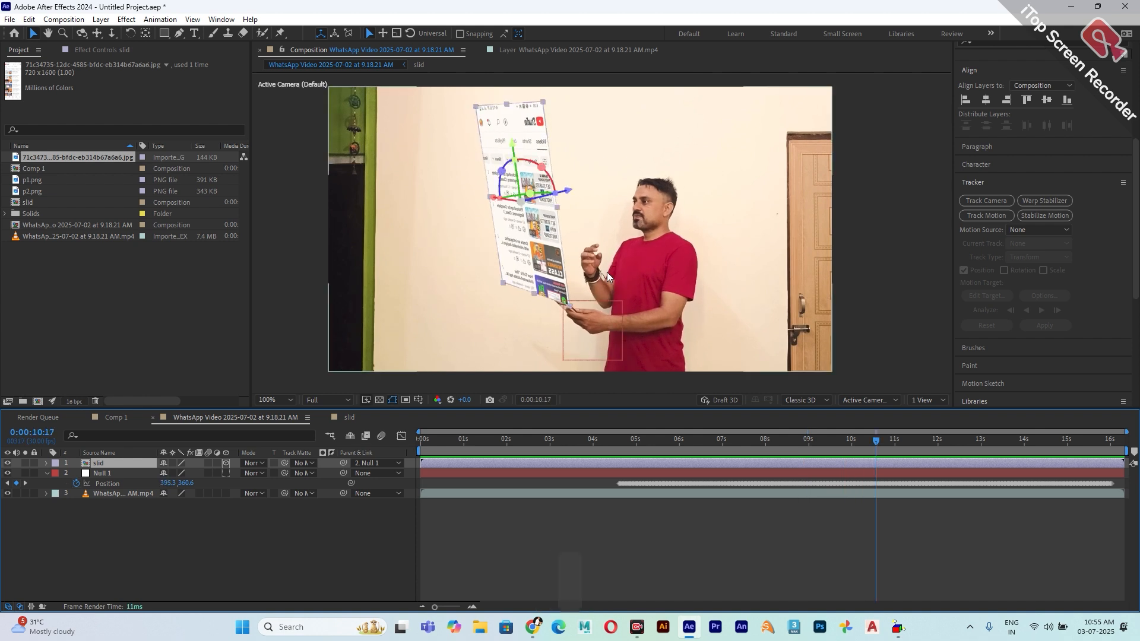
In the slid composition, trim the end of the JPG layer at 0:00:11:23 and extend it to just past 0:00:12:00
drag(837, 450, 929, 443)
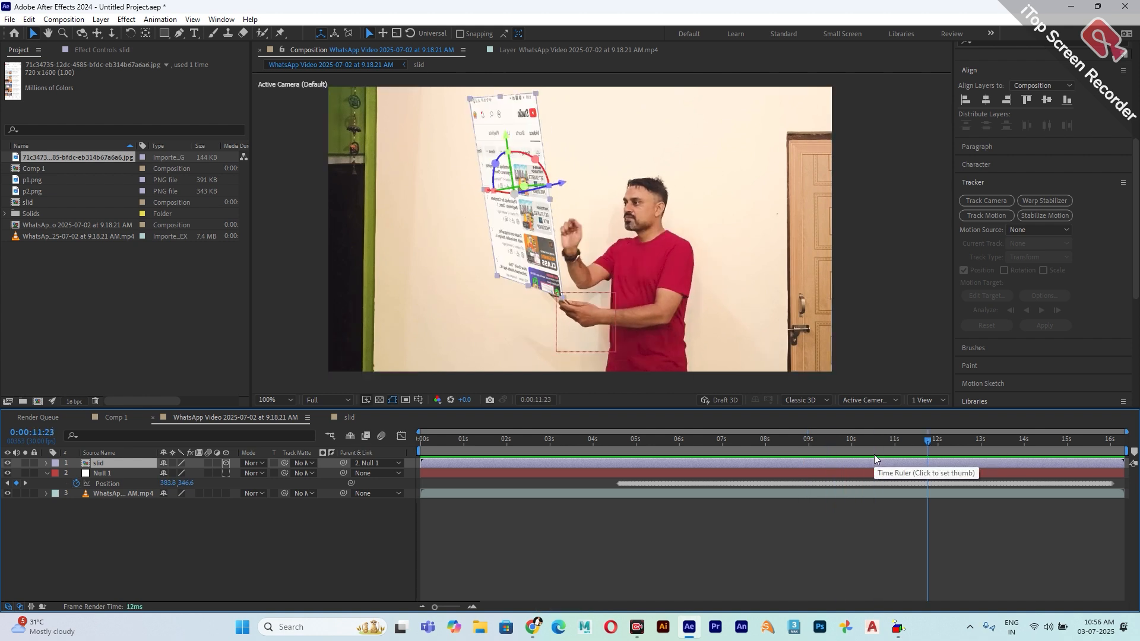
double_click(530, 269)
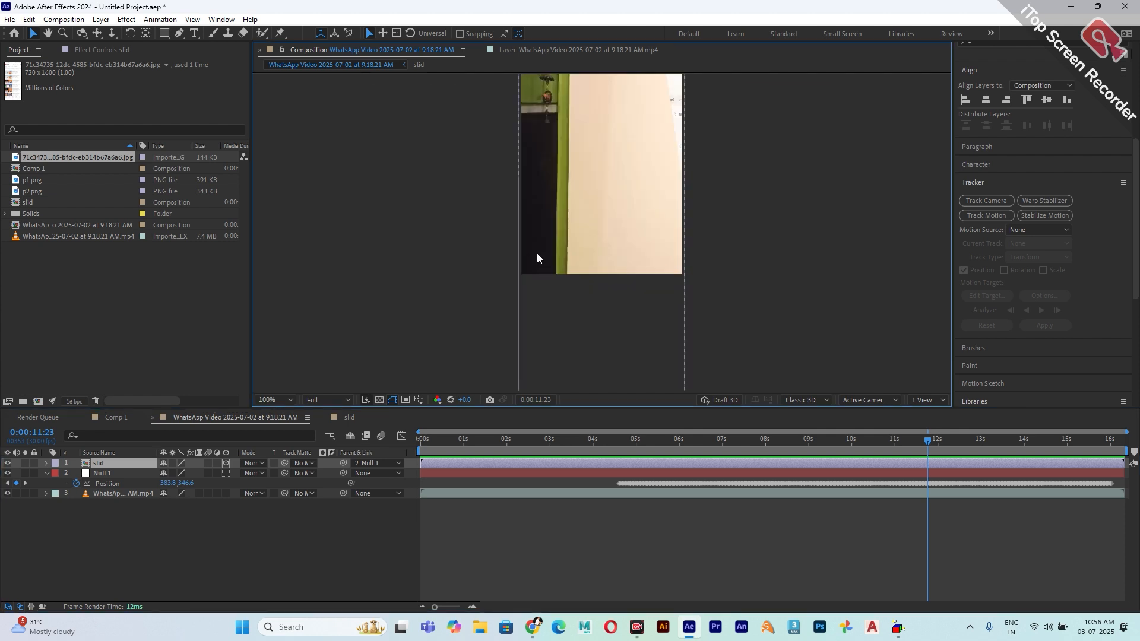
click(928, 504)
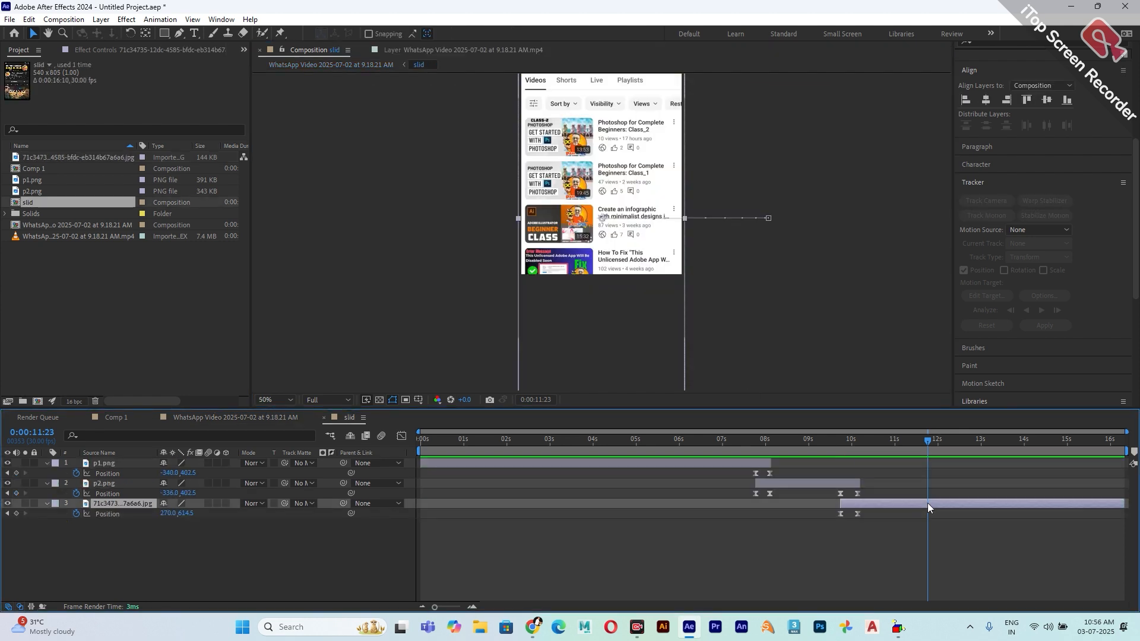
key(alt+[)
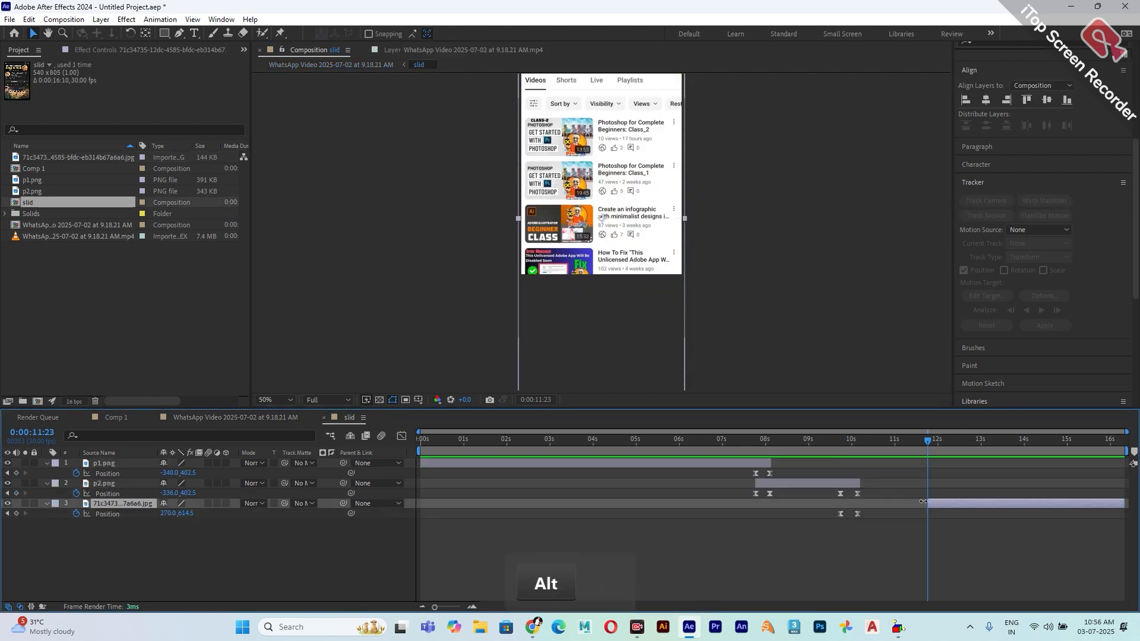
key(ctrl+z)
key(alt+])
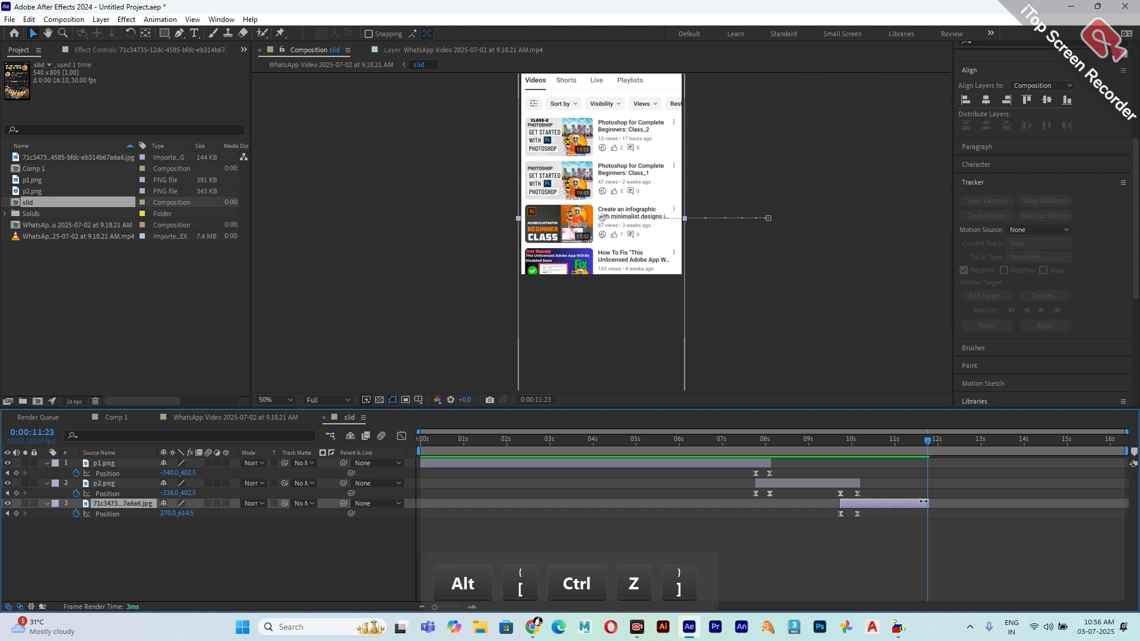
key(alt+bracketright)
drag(924, 502, 944, 504)
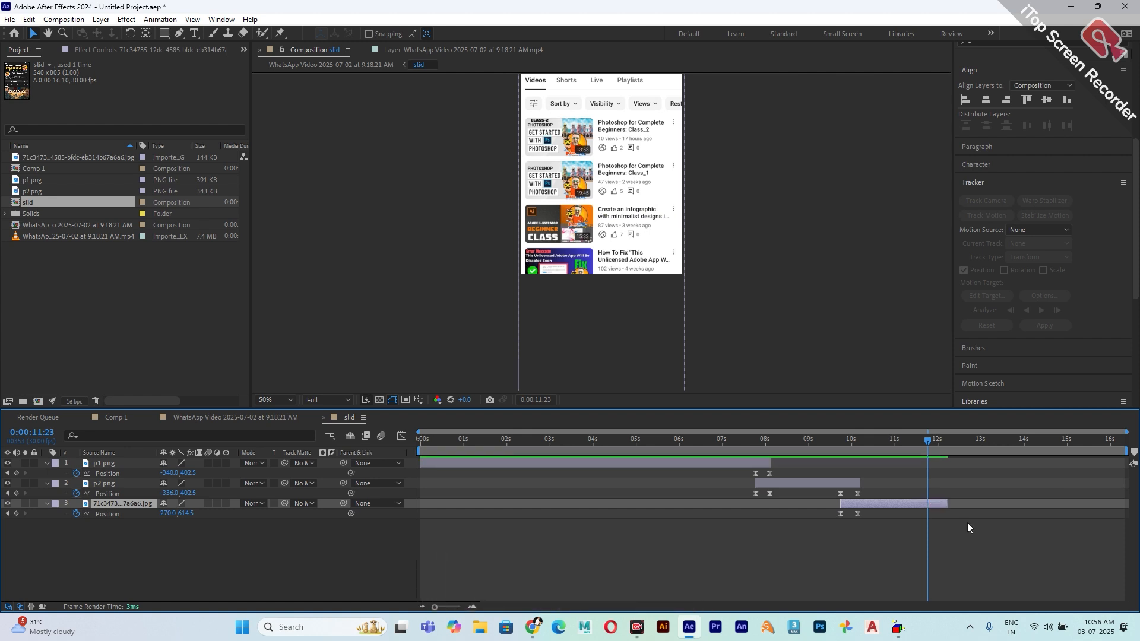
click(968, 524)
Import m.mp4, add it as the lowest layer of the slid composition and shift it to start at 0:00:11:23
double_click(91, 305)
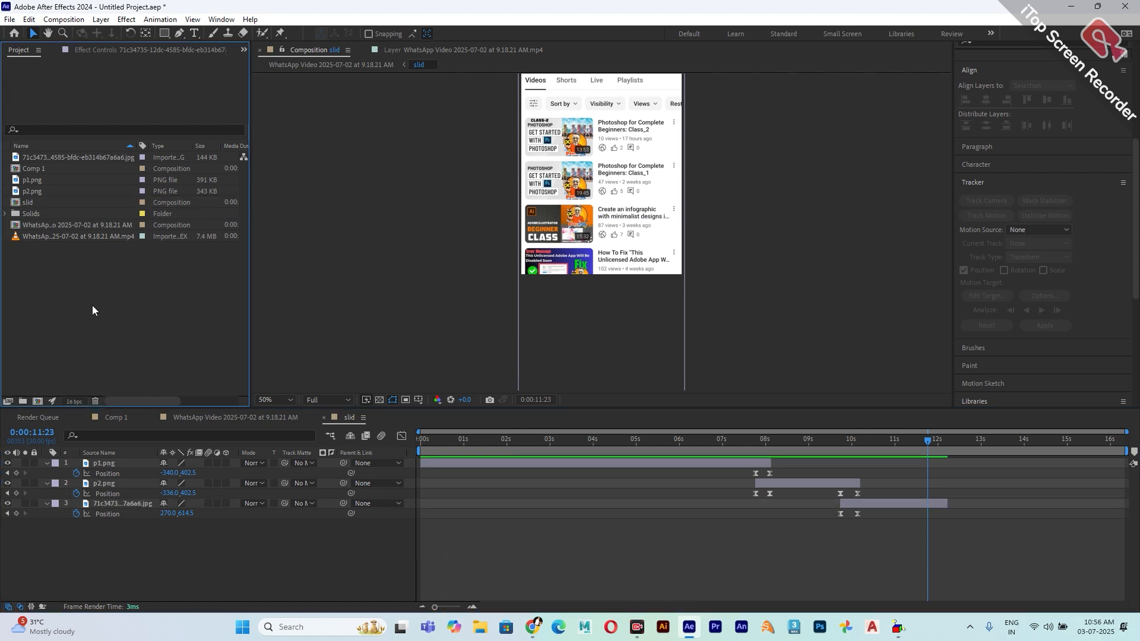
click(801, 577)
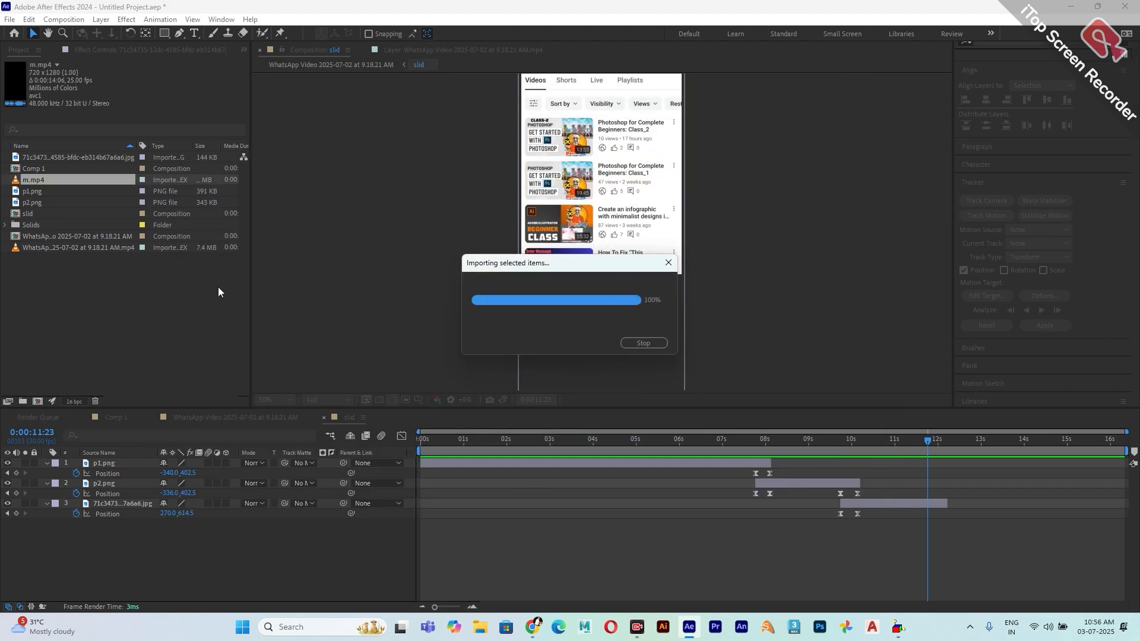
drag(52, 180, 70, 541)
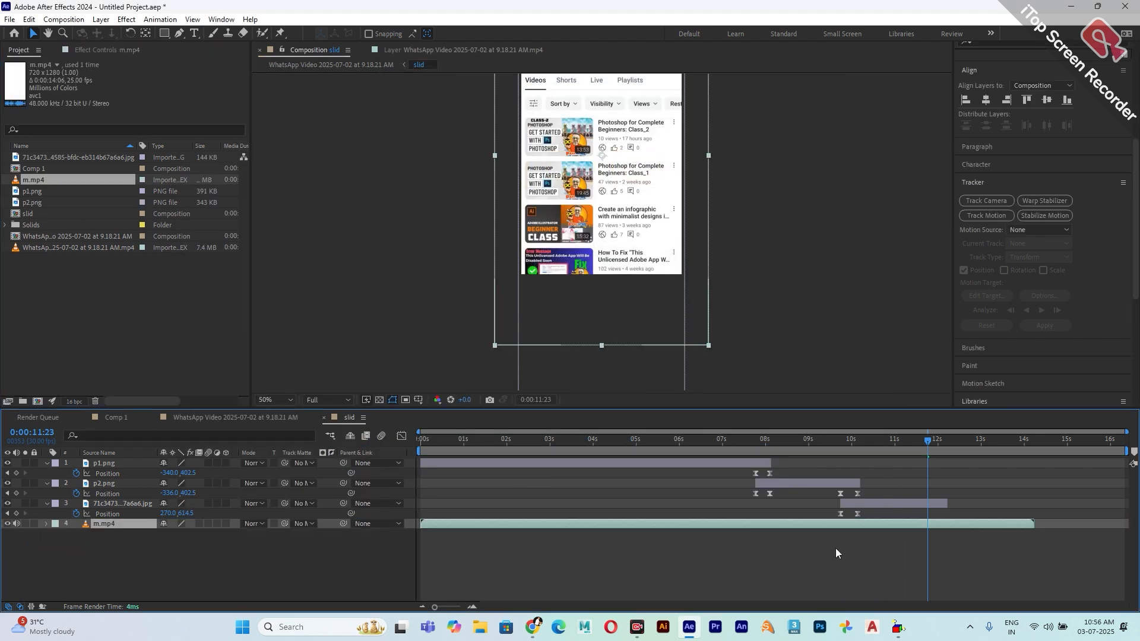
drag(469, 527, 968, 537)
click(979, 553)
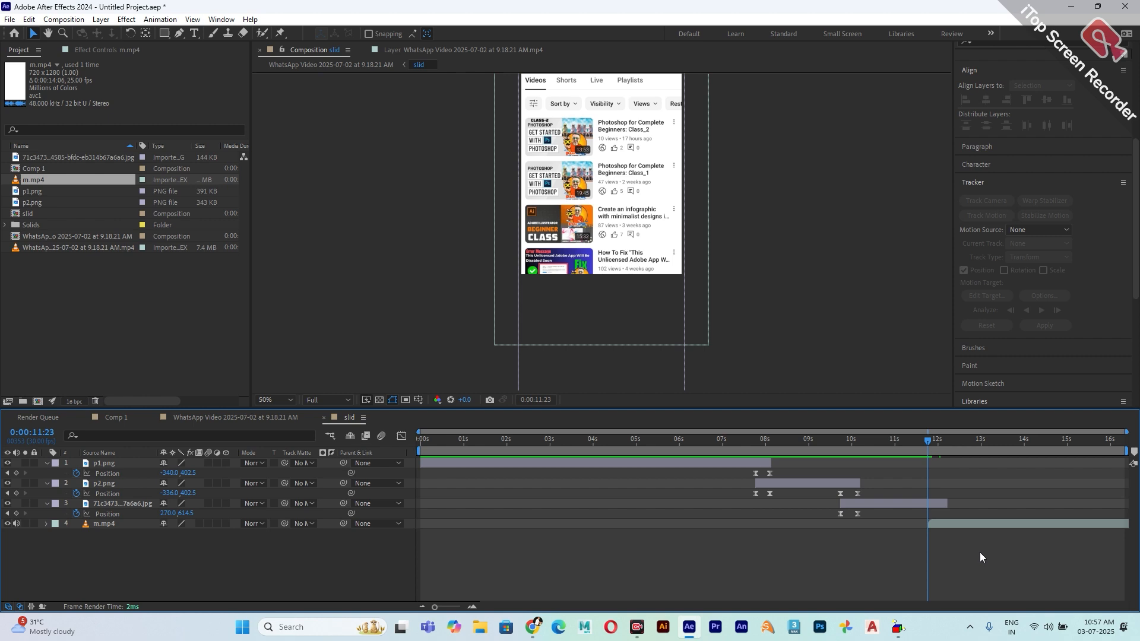
Scale the m.mp4 layer down proportionally to about 76% to fit the frame's width
click(971, 525)
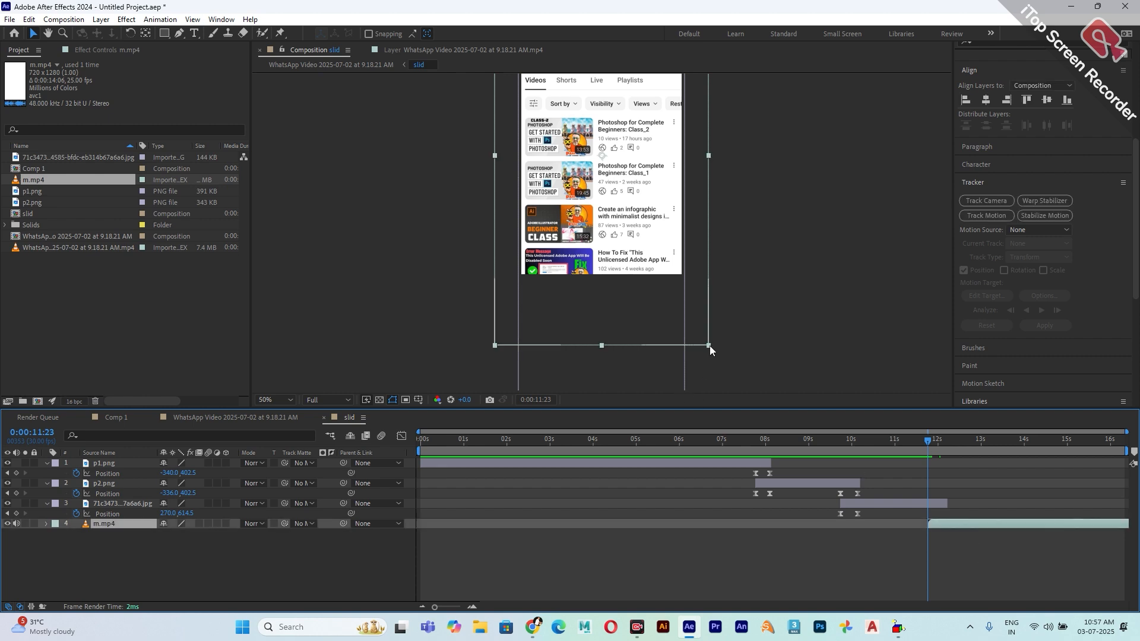
drag(710, 346, 650, 348)
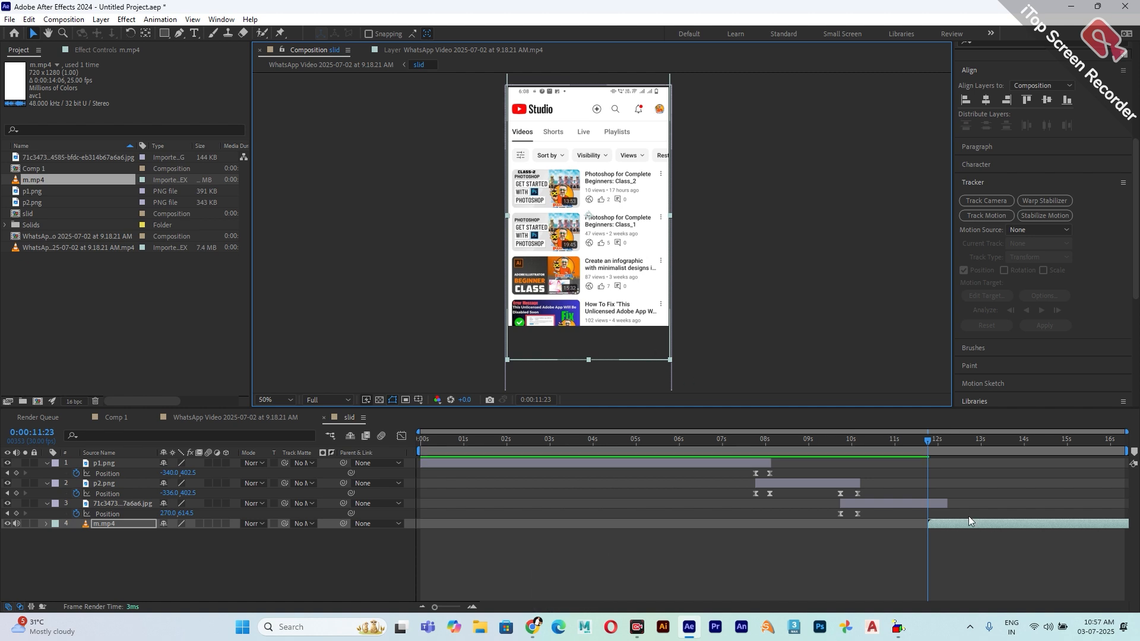
click(931, 506)
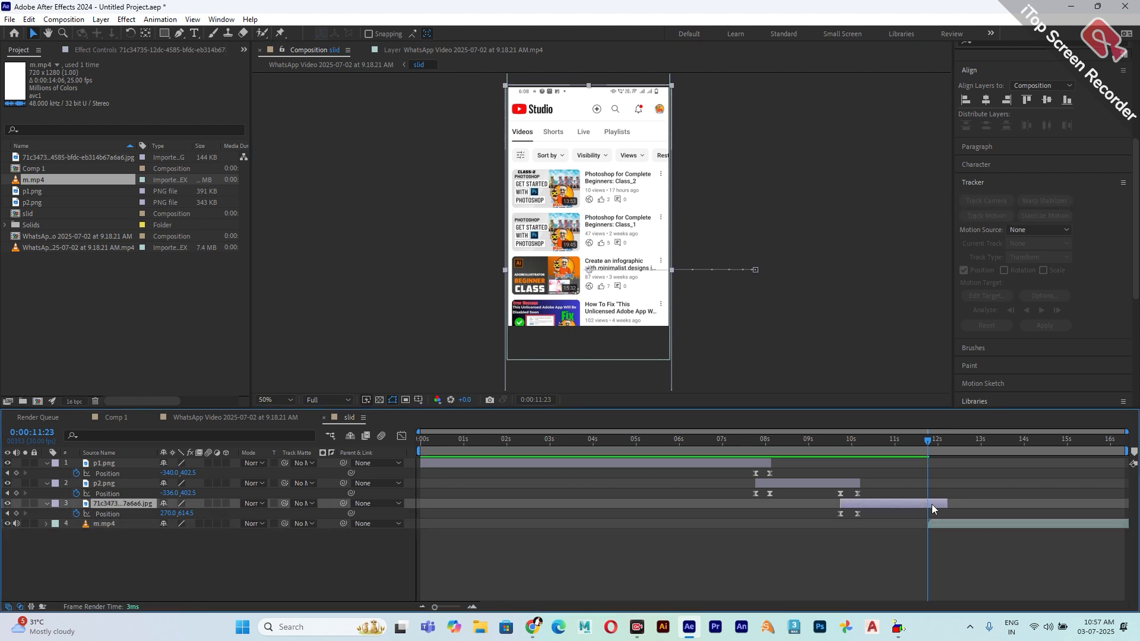
Add Scale keyframes to both the m.mp4 layer and the JPG layer at 0:00:11:23
click(112, 526)
key(s)
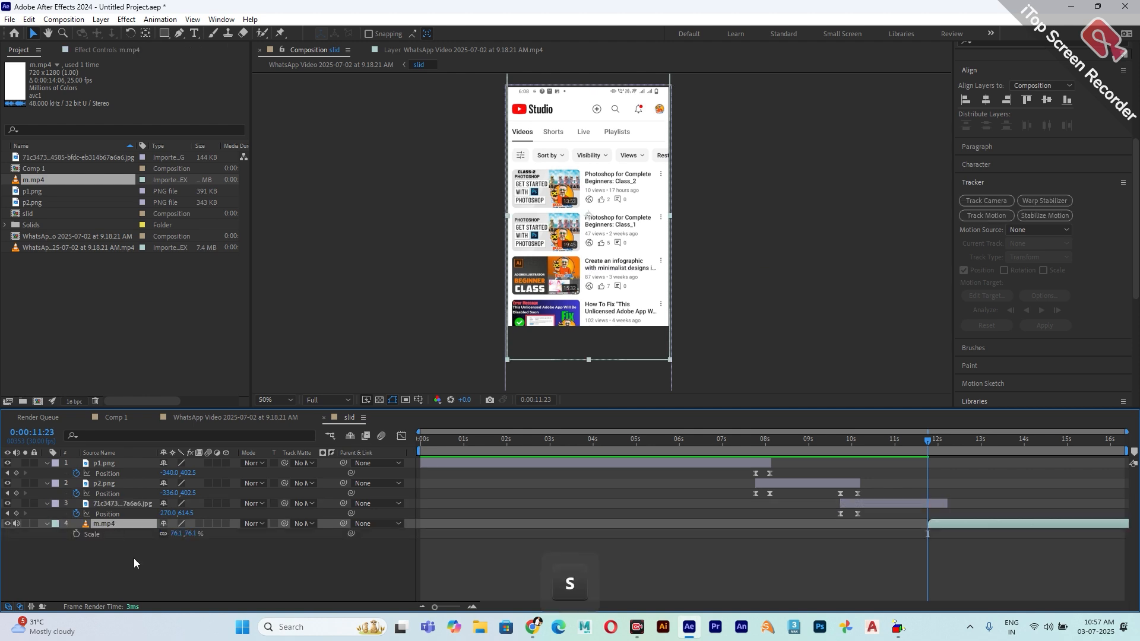
click(105, 505)
key(s)
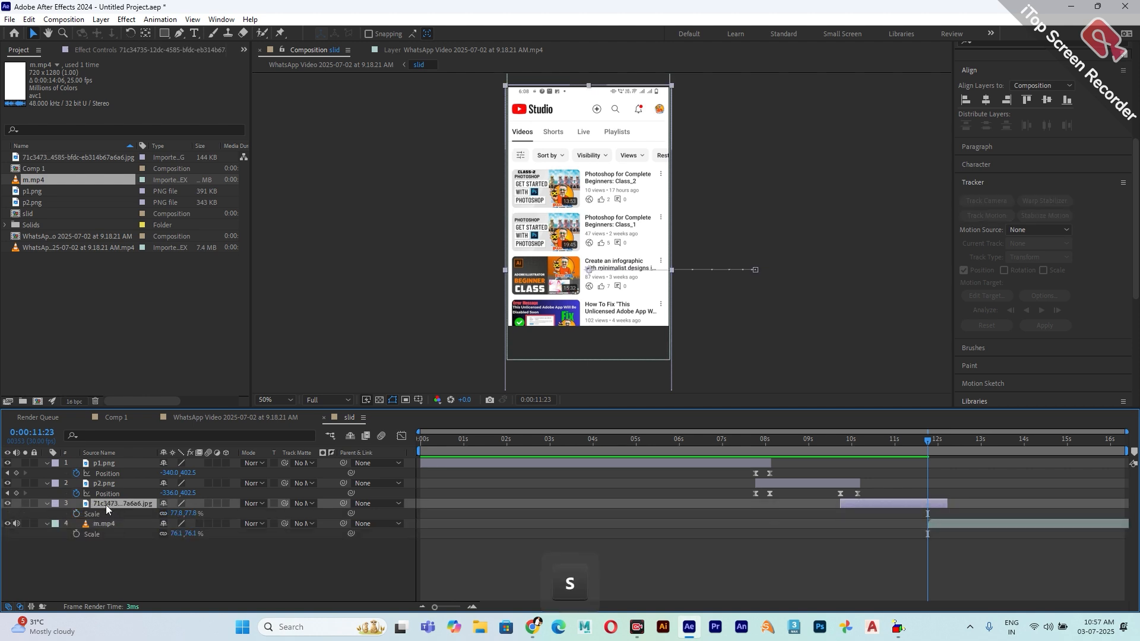
click(76, 514)
click(76, 533)
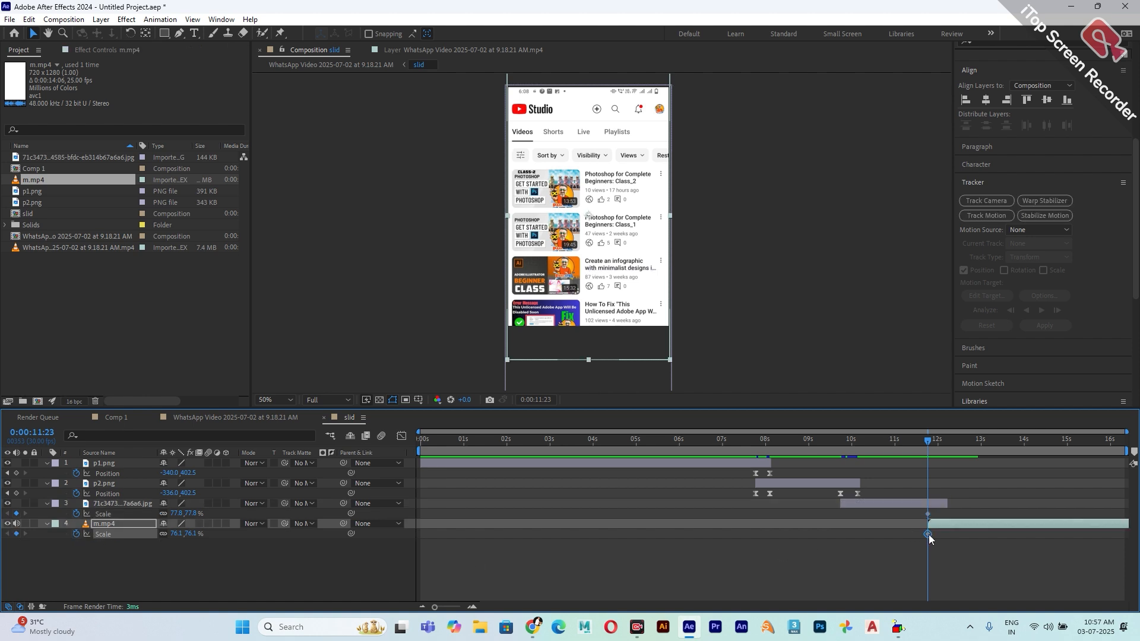
Move the m.mp4 layer's Scale keyframe to 0:00:12:06 and set the JPG layer's Scale to 0% at that time
drag(928, 534, 946, 535)
drag(934, 441, 944, 440)
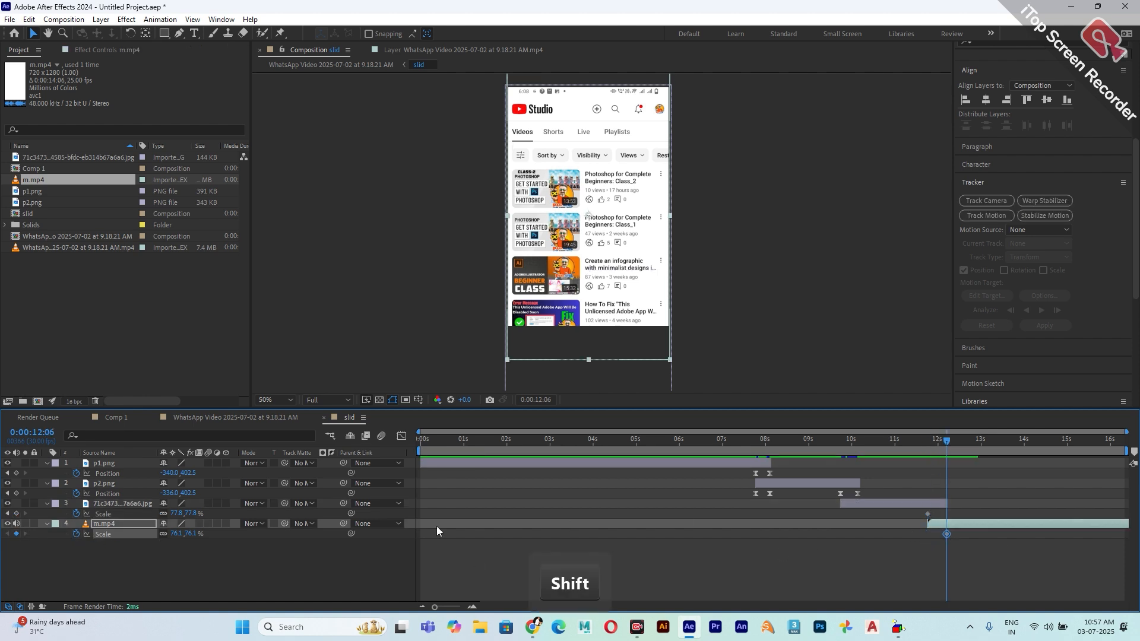
click(175, 513)
text(0)
key(Return)
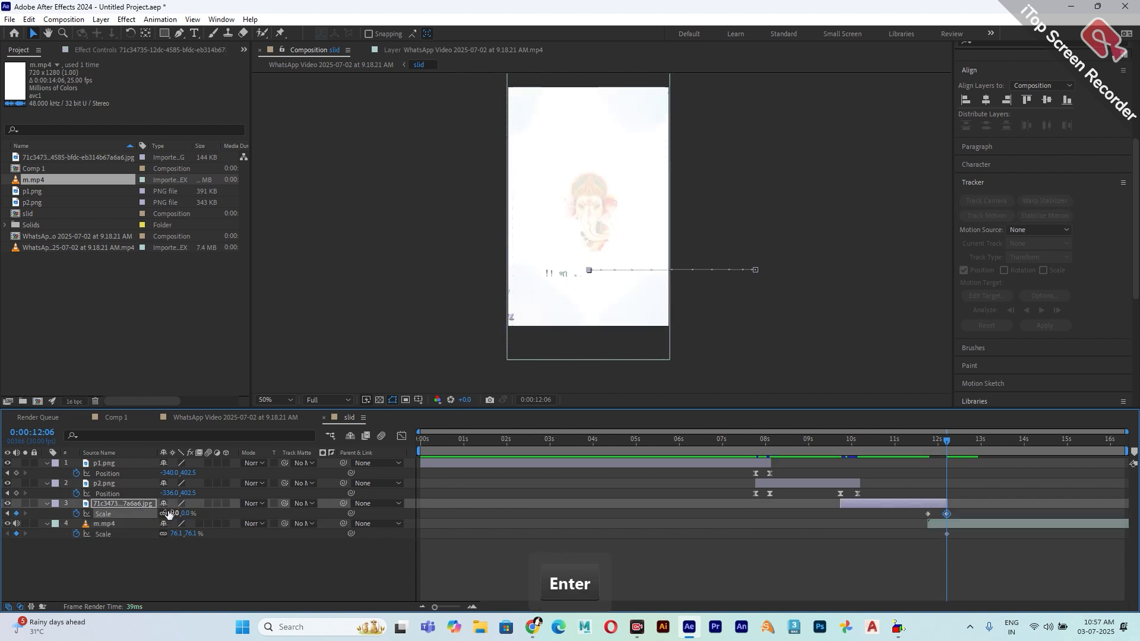
Set the m.mp4 layer's Scale to 0% at 0:00:11:23
drag(948, 443, 927, 444)
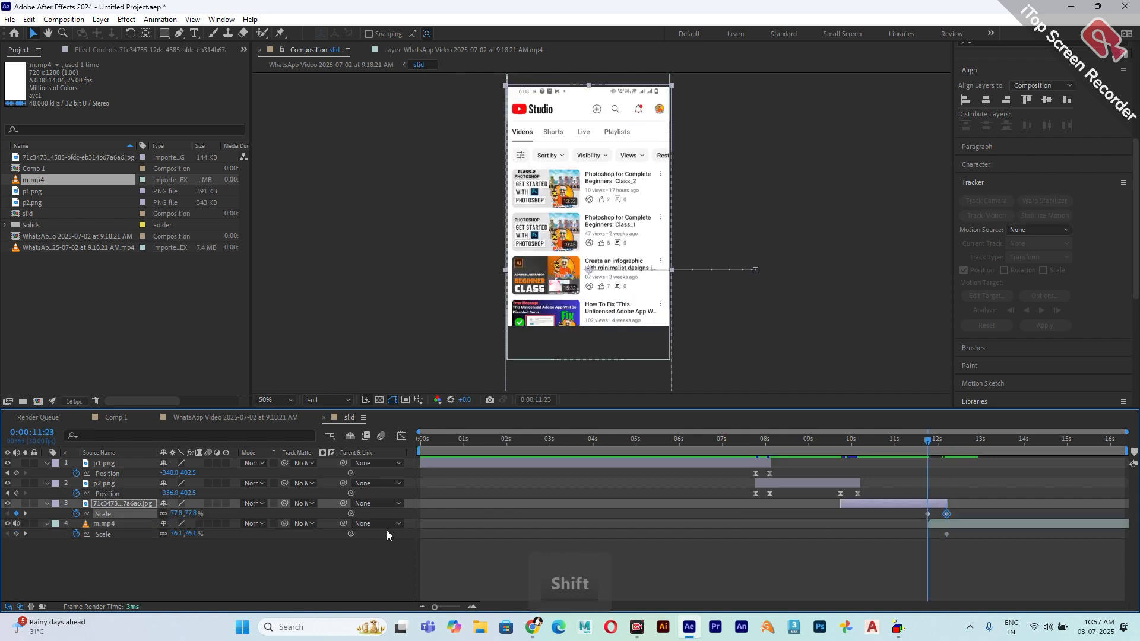
text(0)
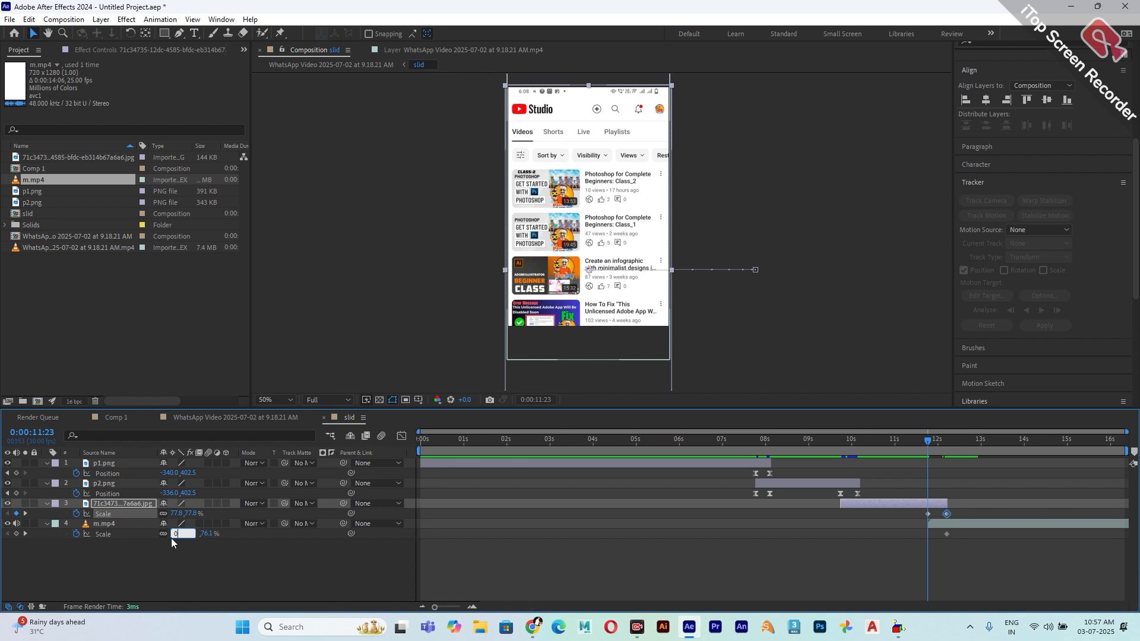
key(Return)
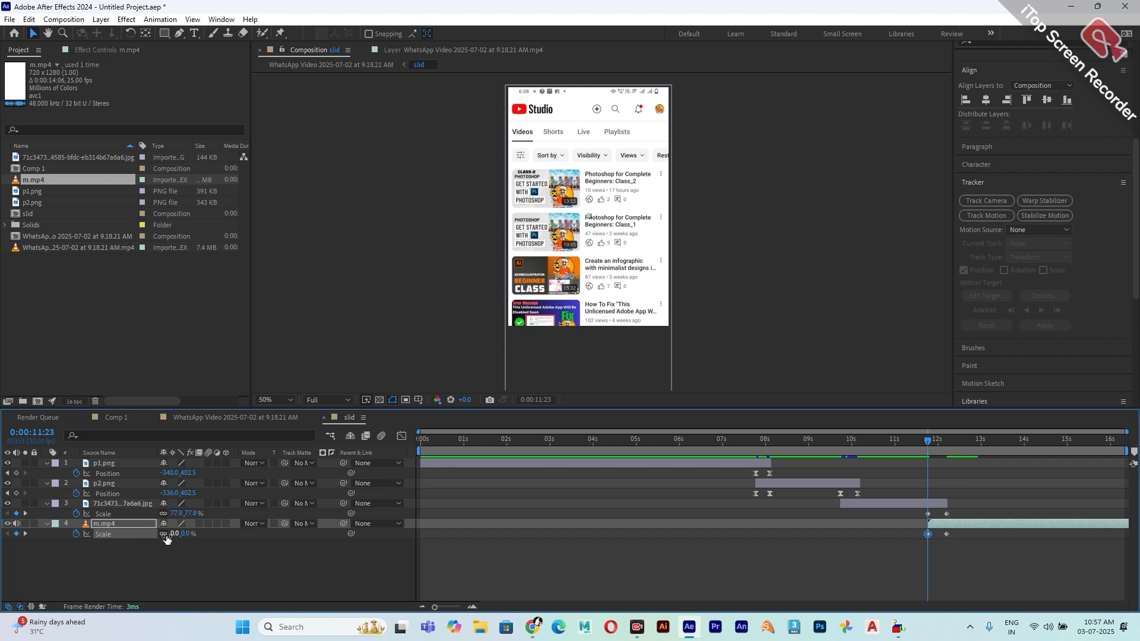
Apply Easy Ease to all Scale keyframes of the JPG and m.mp4 layers
drag(953, 506, 908, 537)
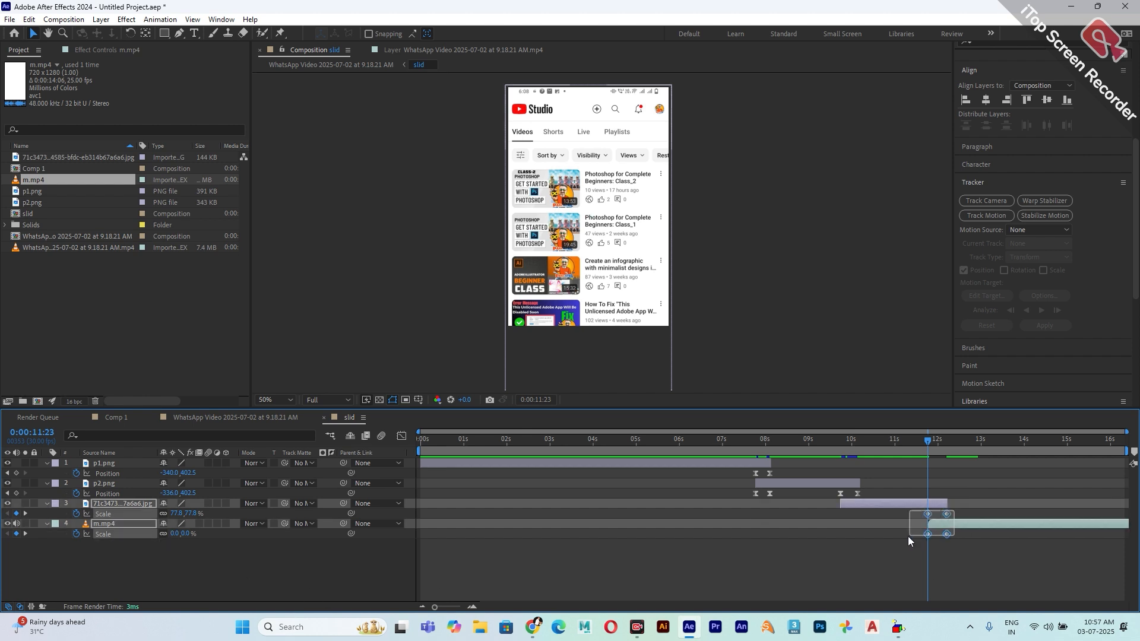
right_click(953, 533)
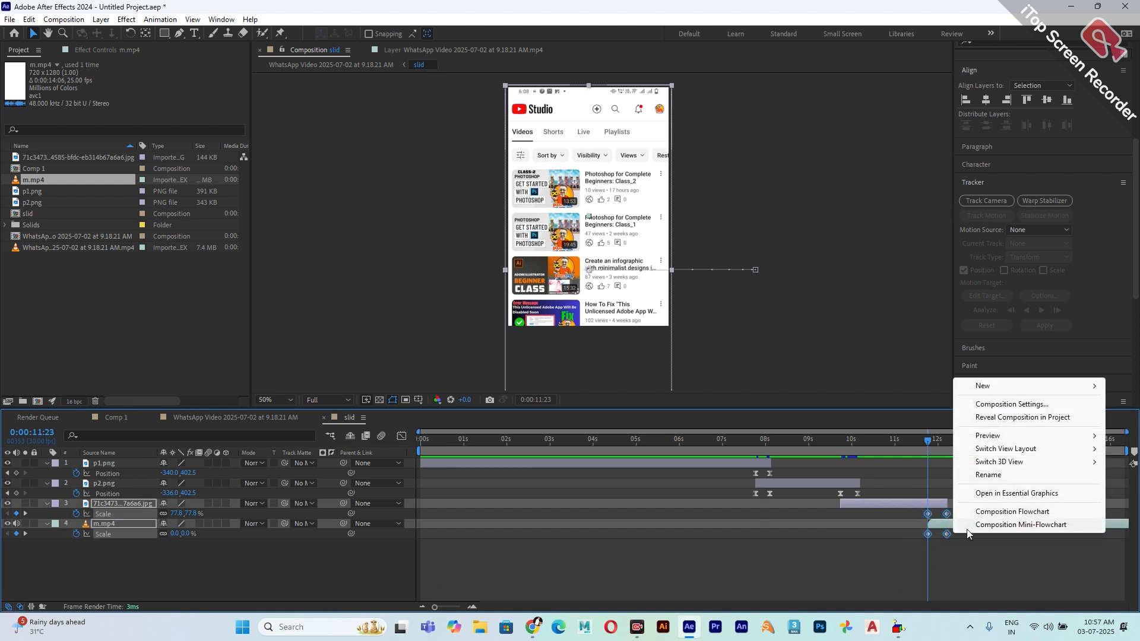
click(946, 533)
right_click(947, 533)
mouse_move(977, 523)
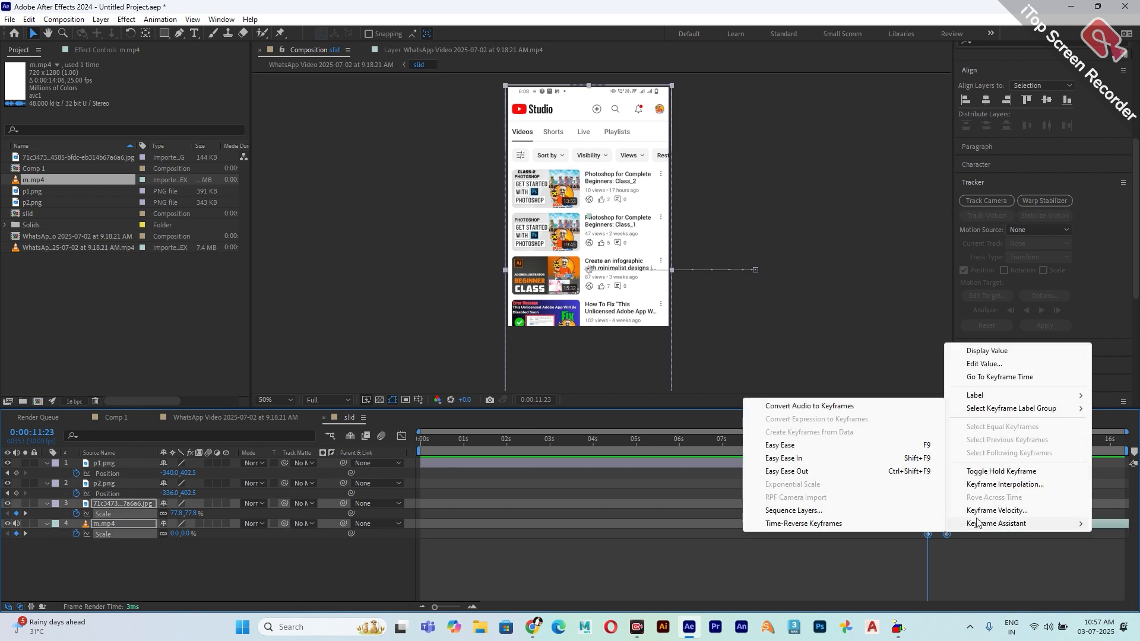
click(802, 445)
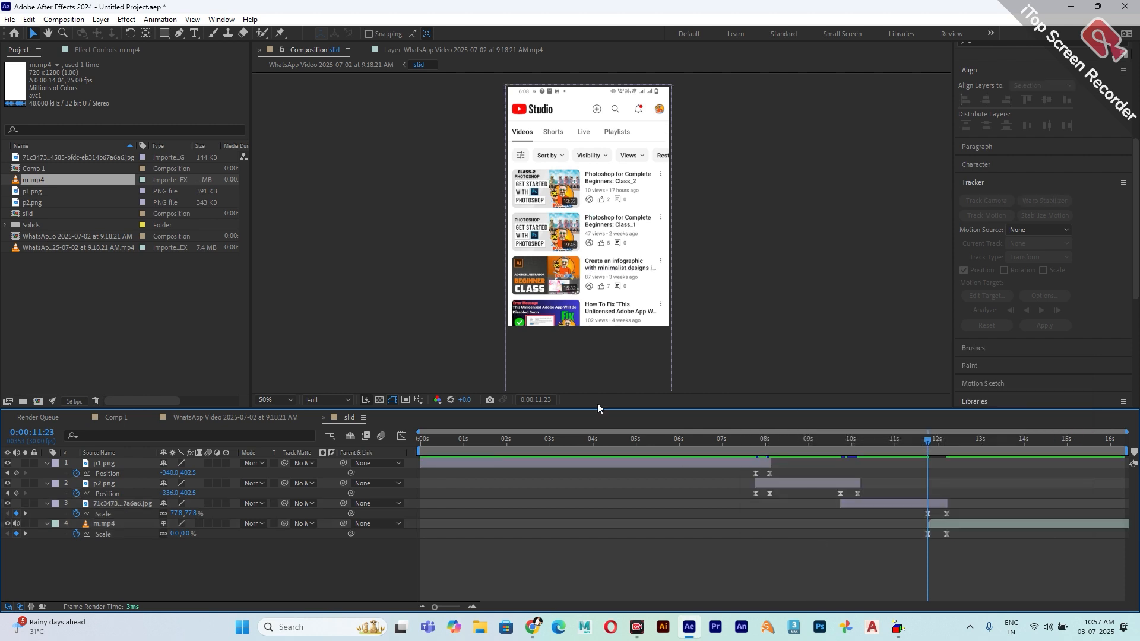
Play back the WhatsApp Video composition to check the screen transitions and the moment the man taps his phone
click(261, 415)
click(838, 440)
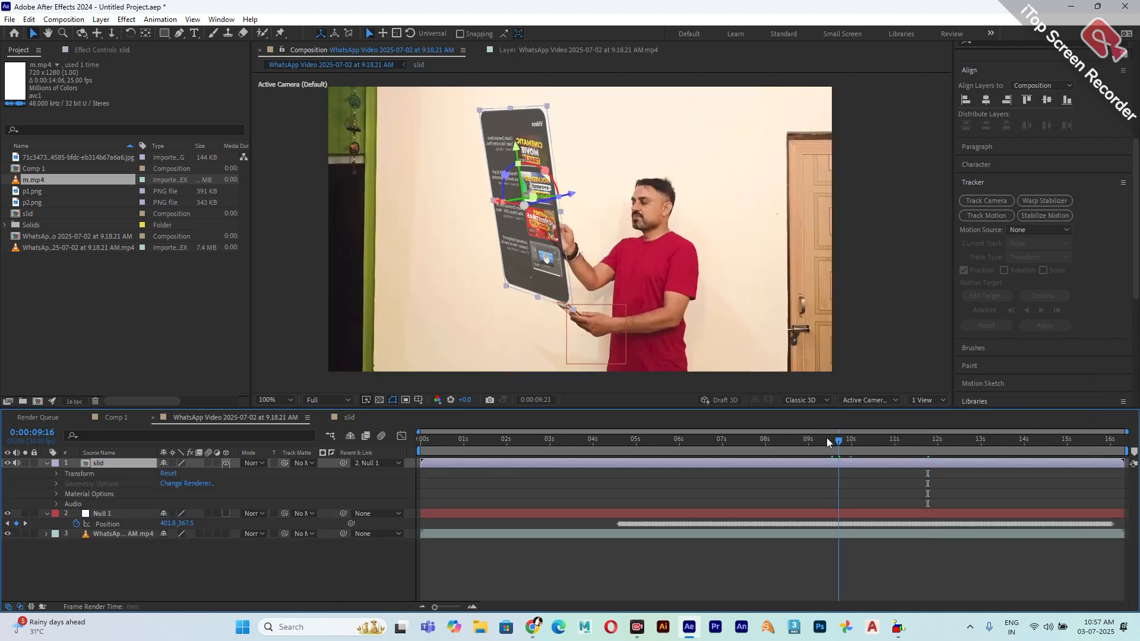
key(space)
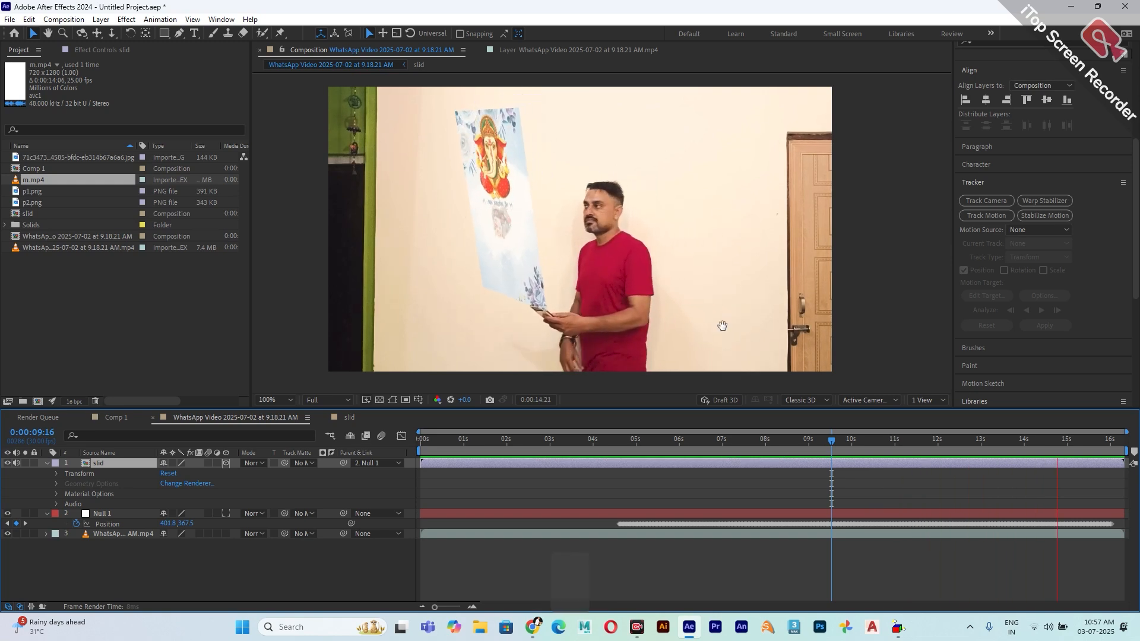
key(space)
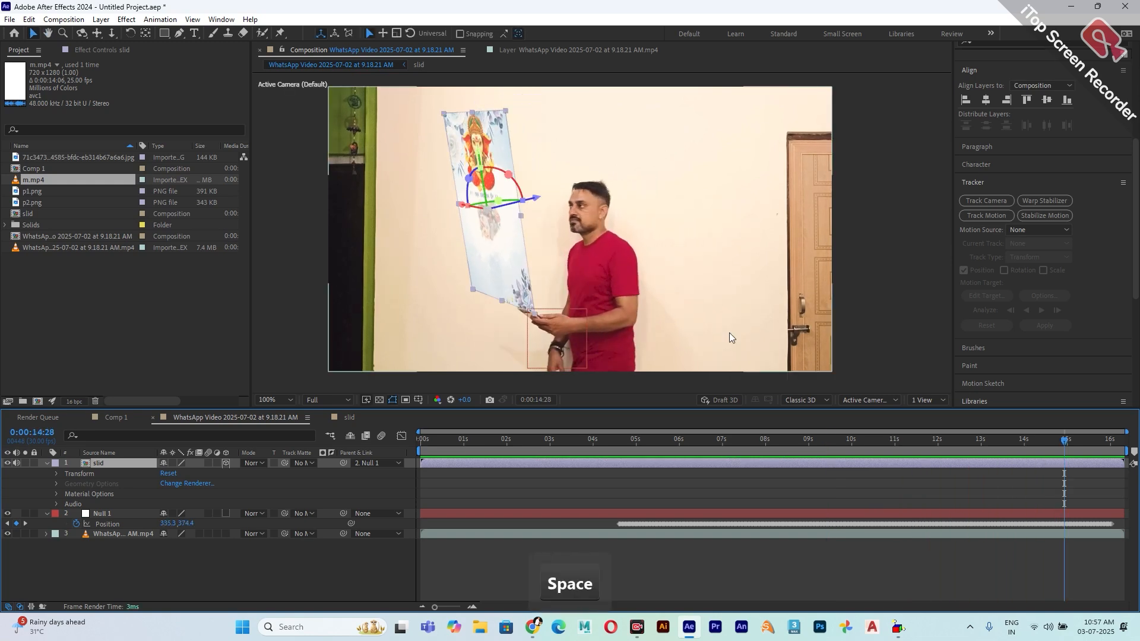
drag(638, 440, 505, 441)
key(space)
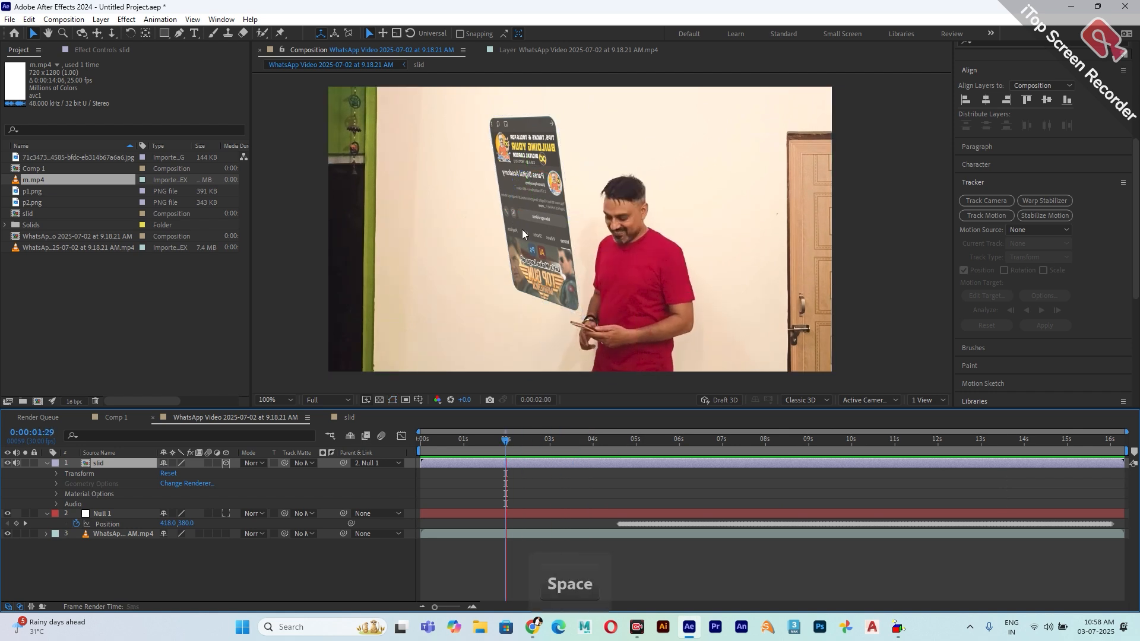
key(space)
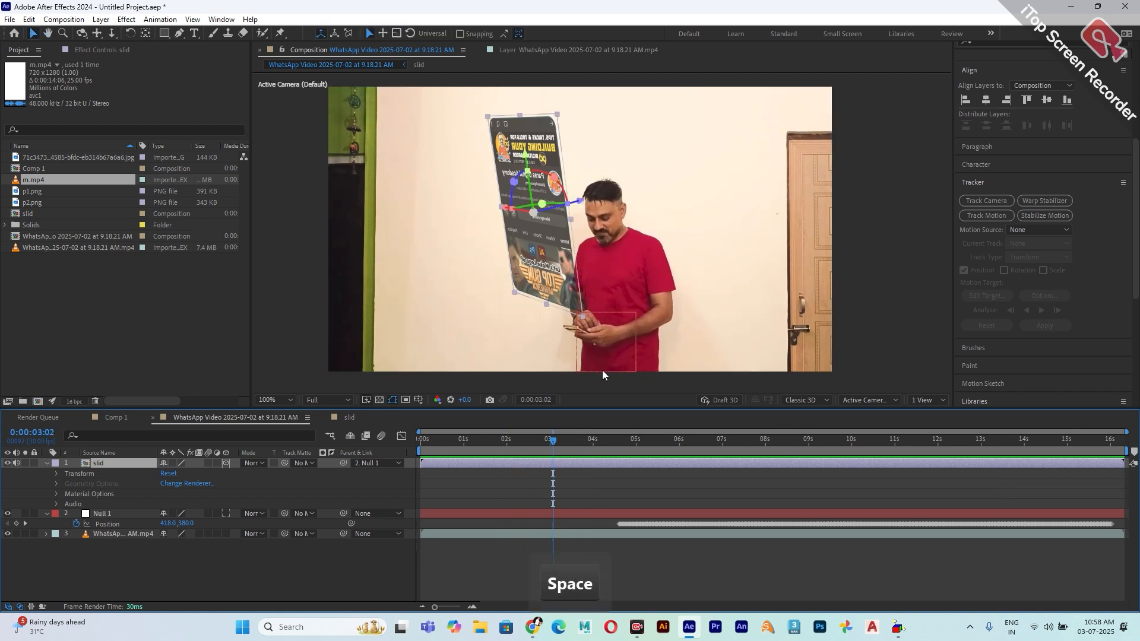
key(space)
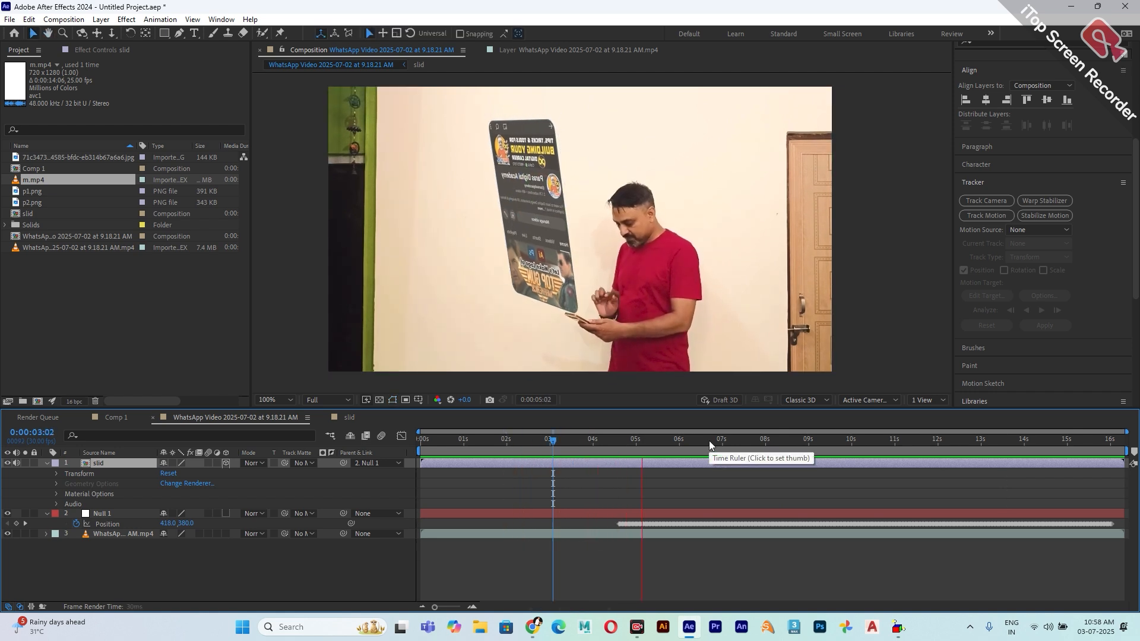
key(space)
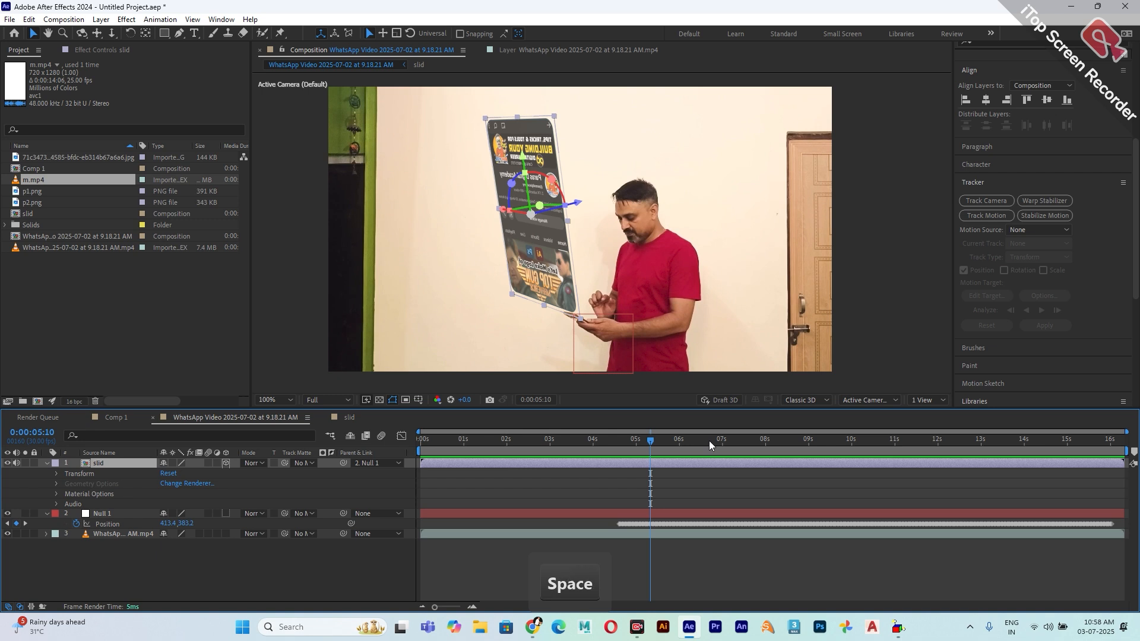
At 0:00:04:28, move the slid layer's anchor point to the middle of its bottom edge near the phone
click(633, 440)
key(y)
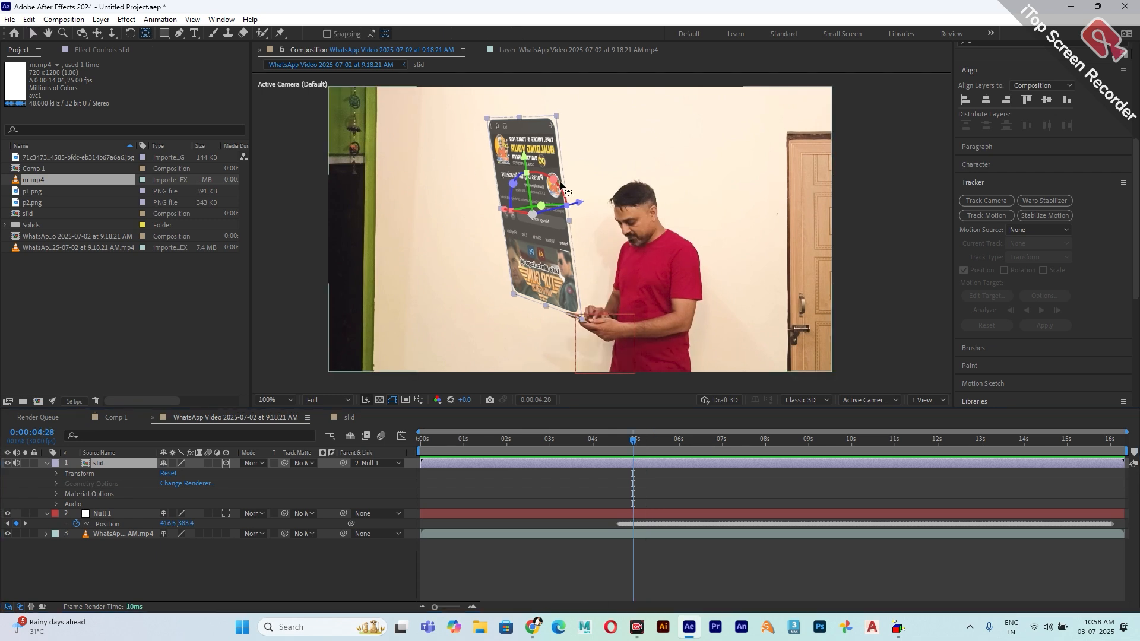
drag(526, 174, 545, 316)
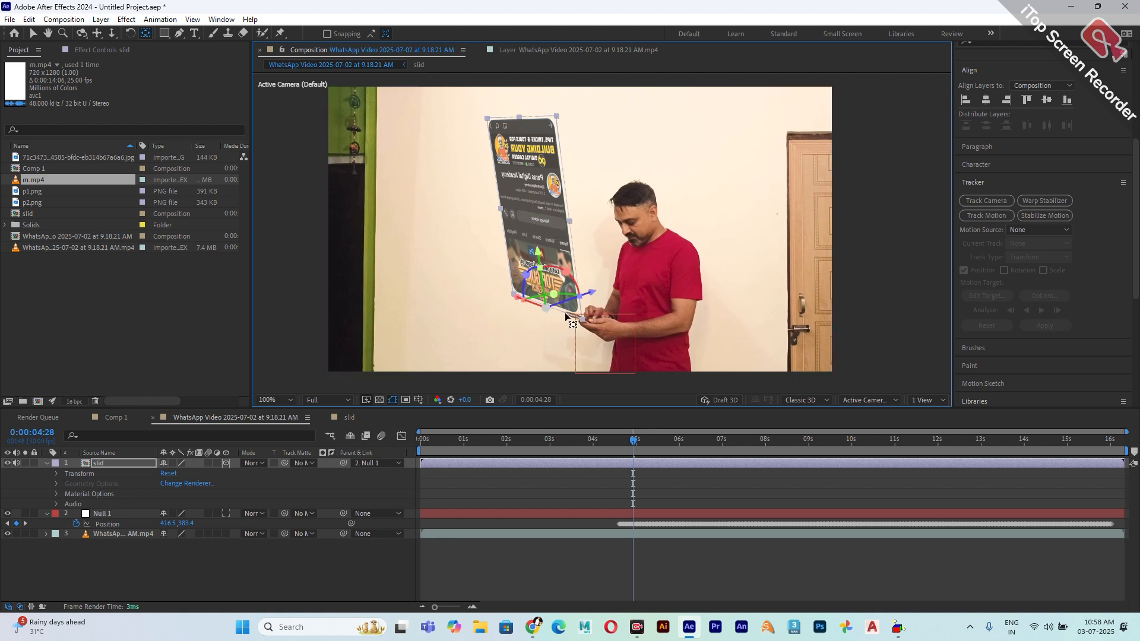
Add a Scale keyframe of 0% to the slid layer at 0:00:04:28
key(s)
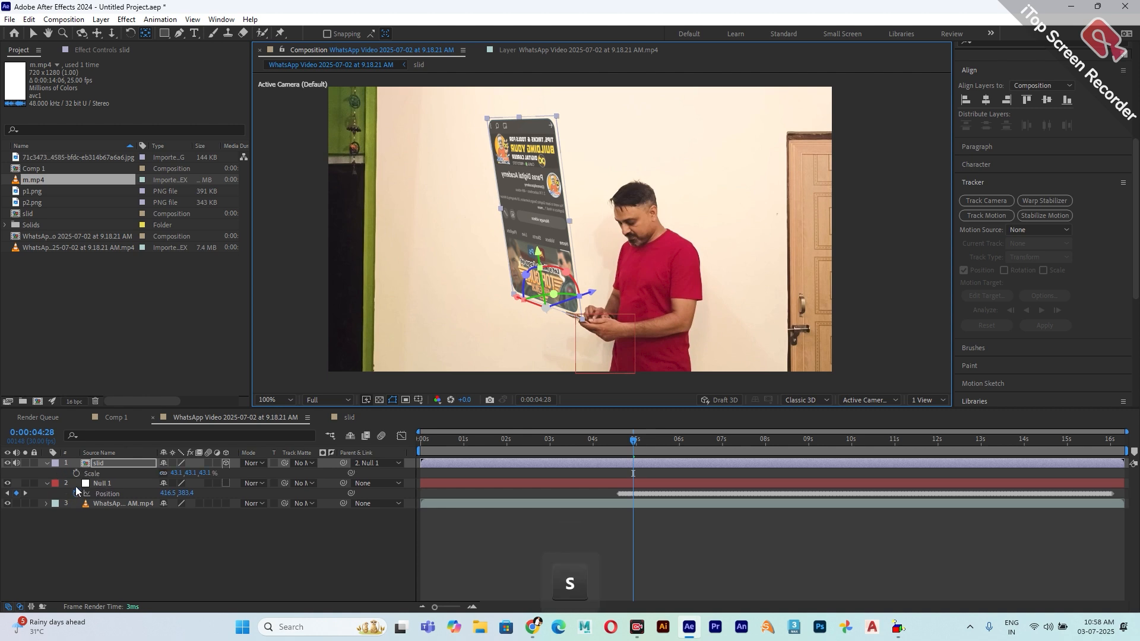
click(76, 473)
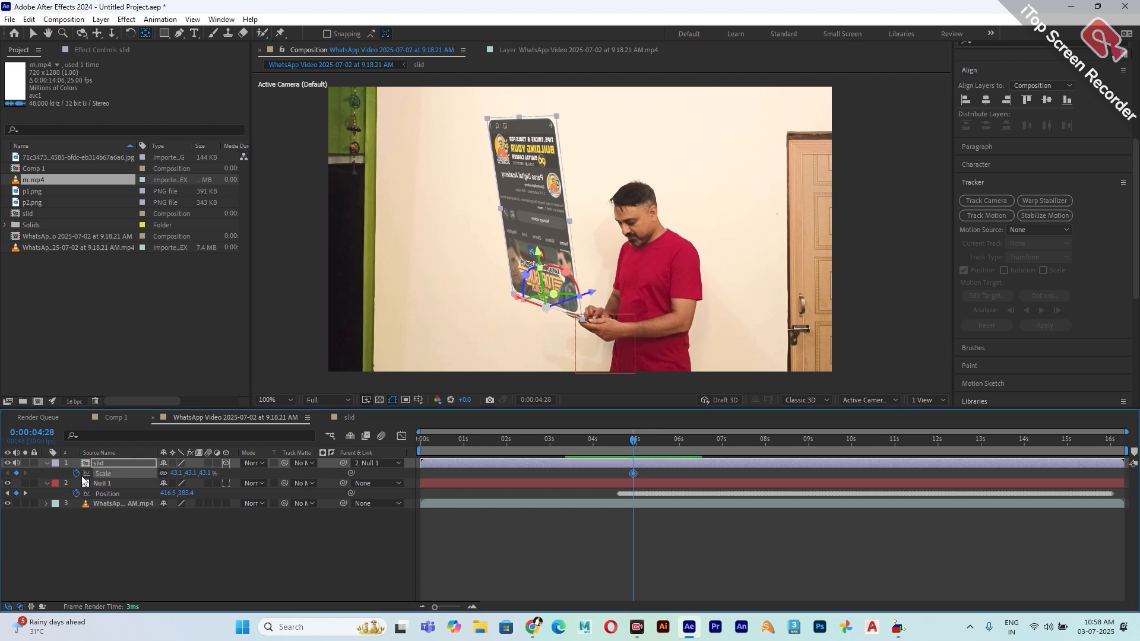
click(176, 474)
text(0)
key(Return)
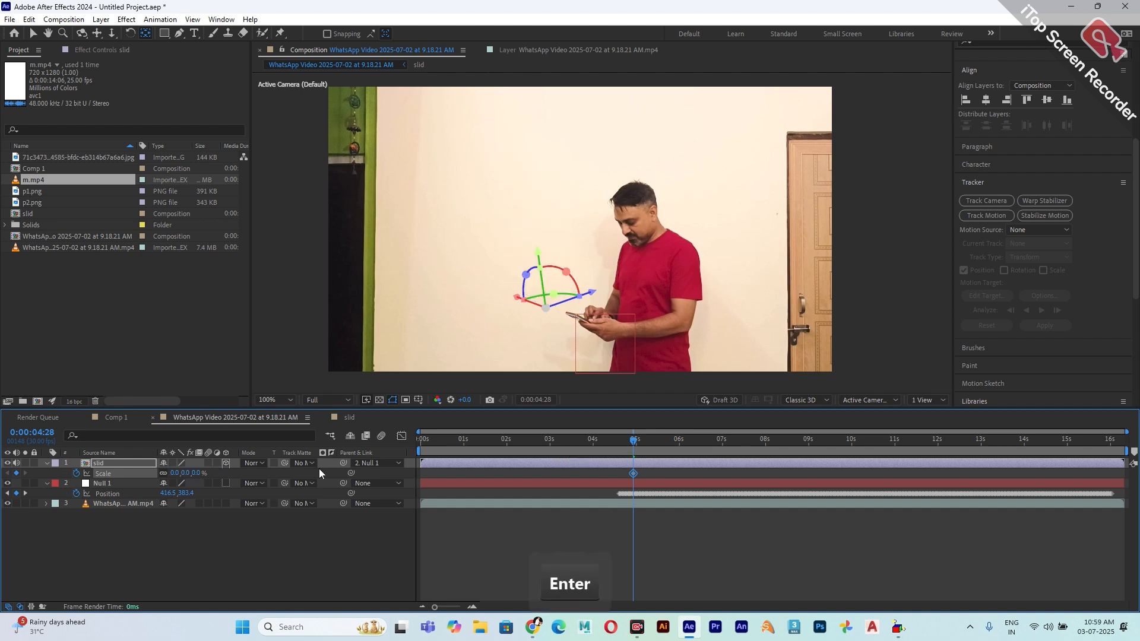
Set the slid layer's Scale to 43% at 0:00:05:03
drag(634, 440, 640, 440)
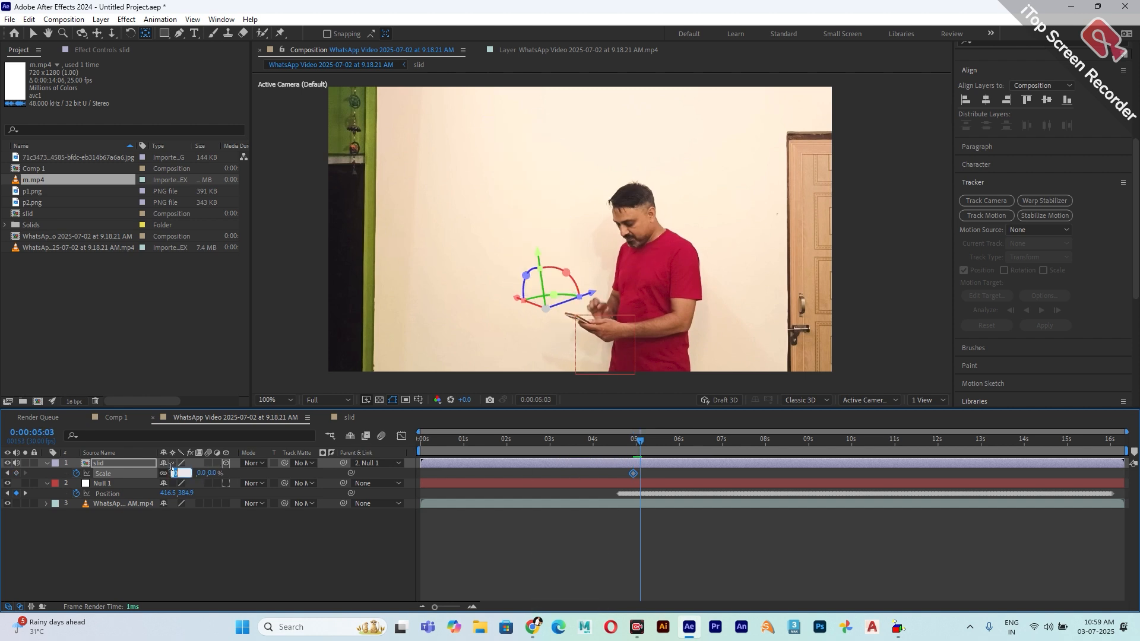
click(177, 473)
text(32)
key(Return)
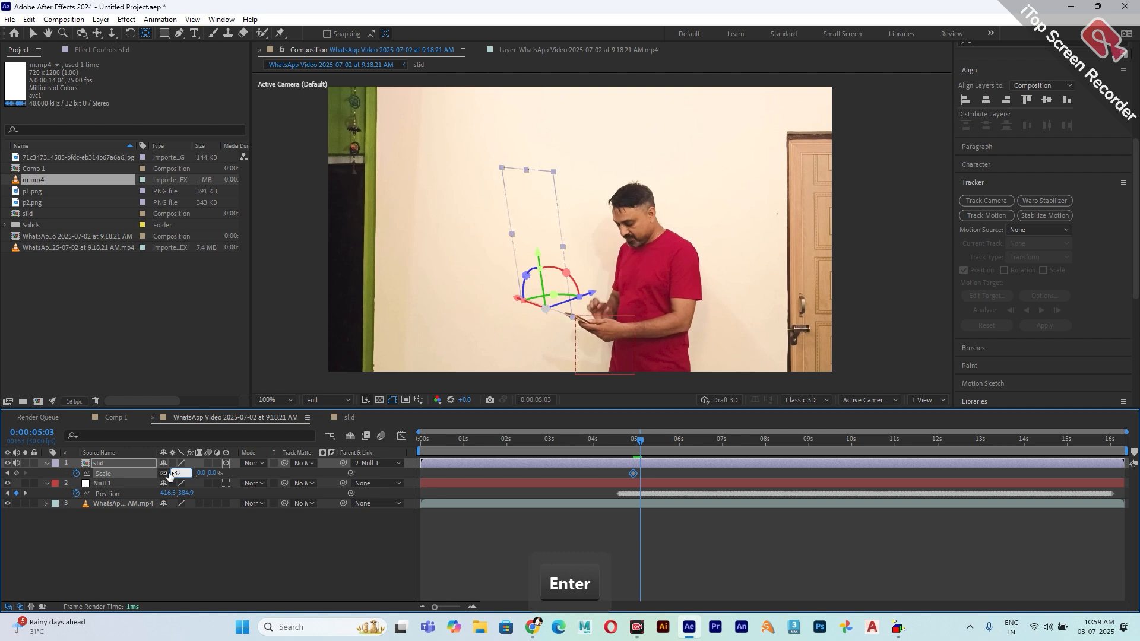
drag(170, 474, 176, 473)
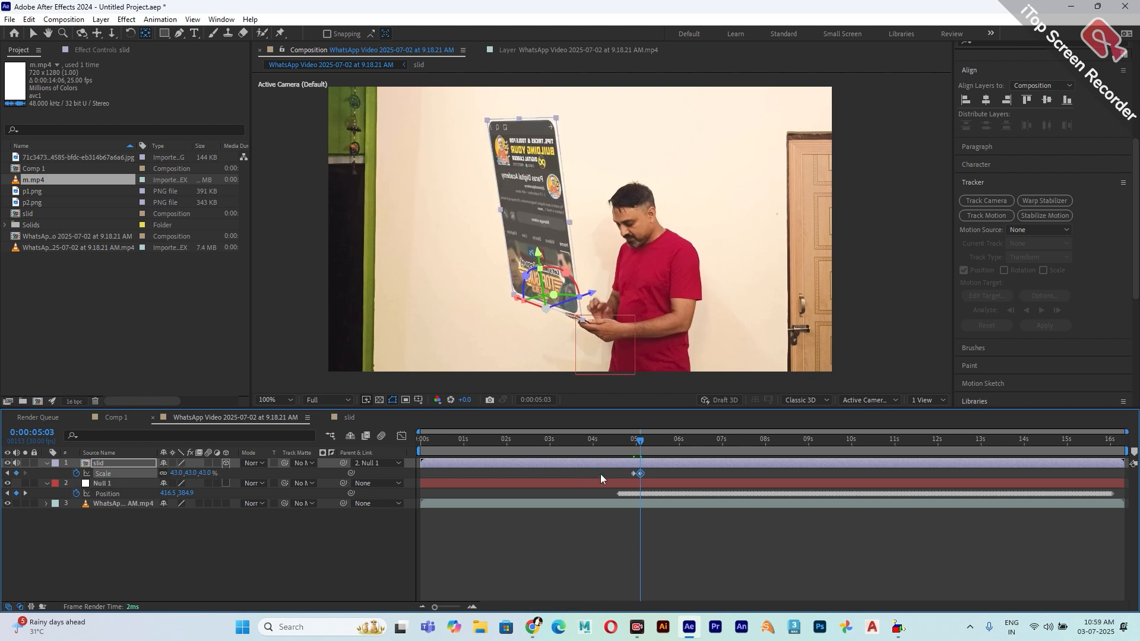
Set the slid layer's Scale at 0:00:05:07, trying 20% before settling on 30%
drag(642, 442, 646, 443)
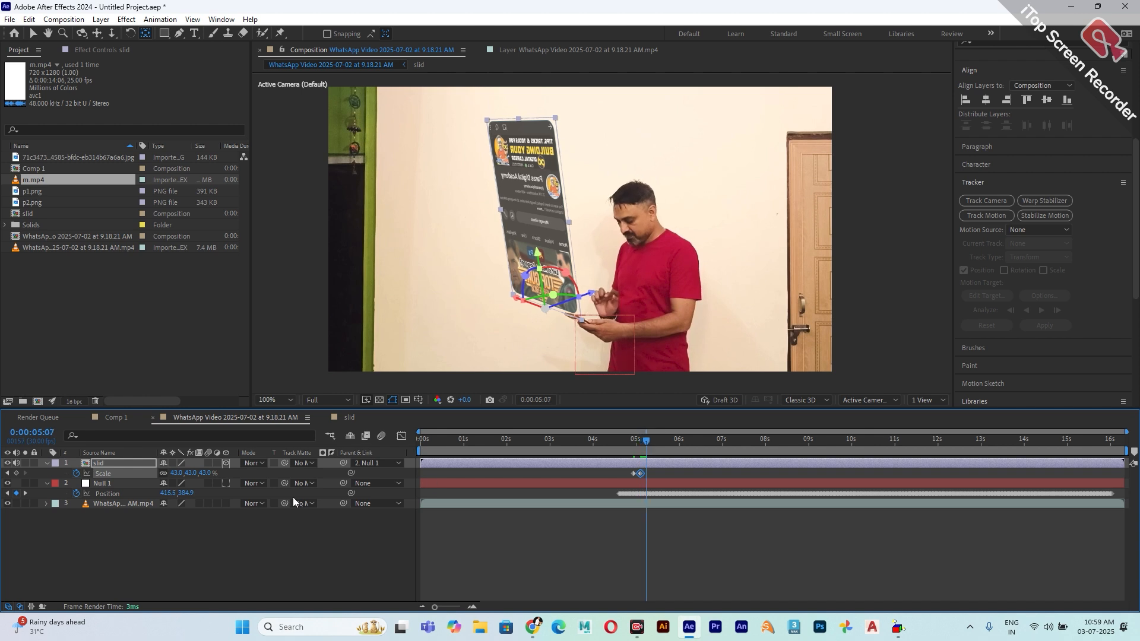
click(189, 473)
text(20)
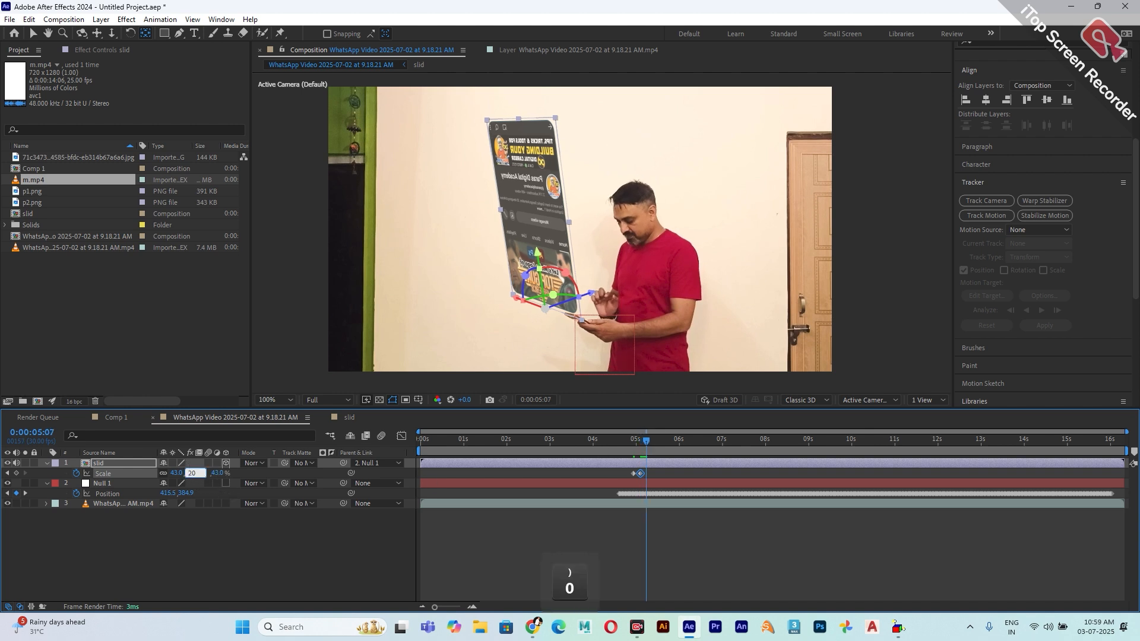
key(Return)
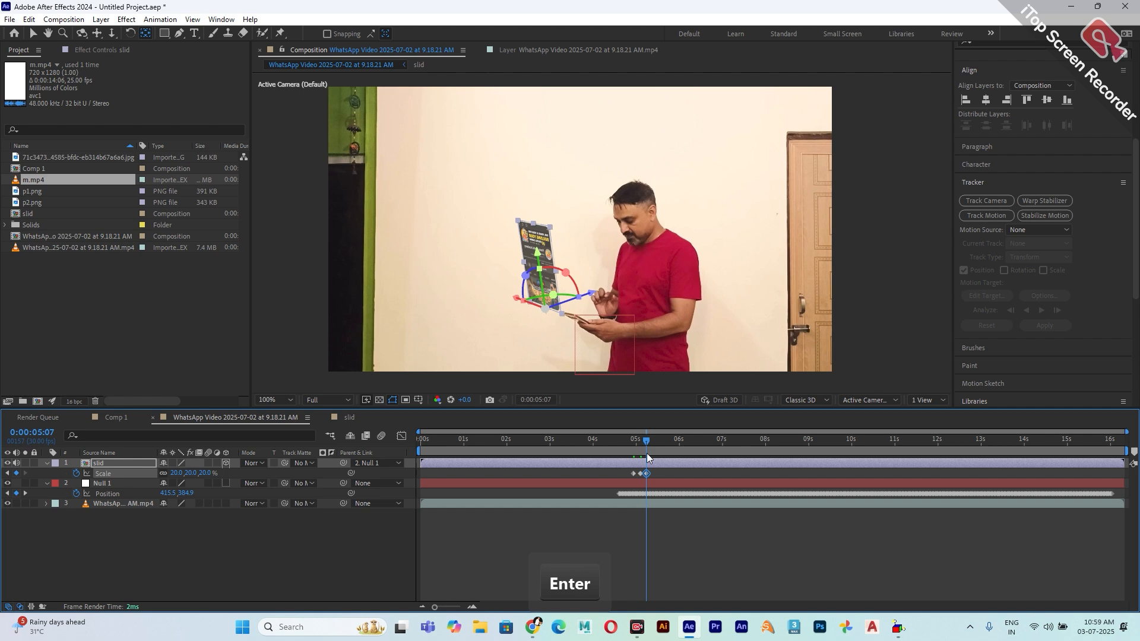
click(175, 473)
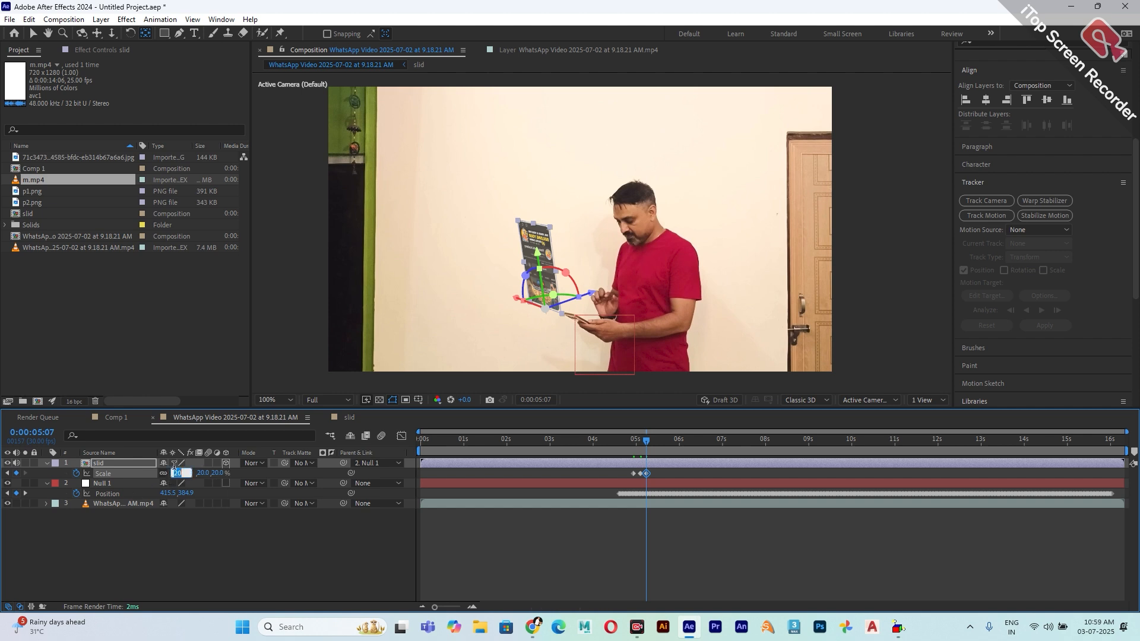
text(30)
key(Return)
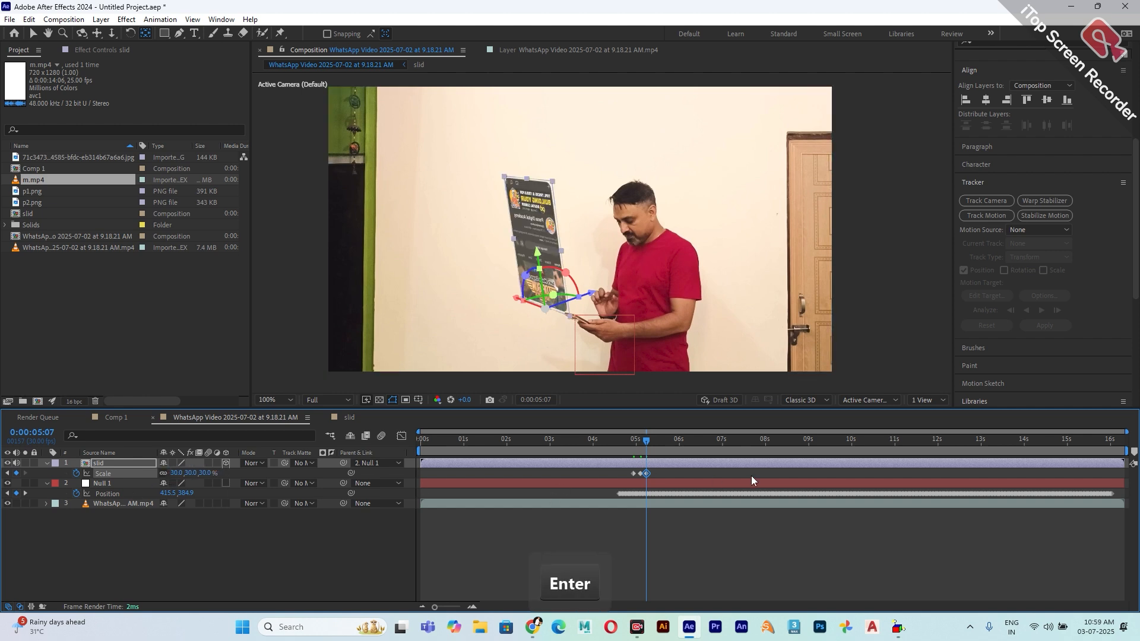
Set the slid layer's Scale to 40% at 0:00:05:12
drag(647, 440, 654, 440)
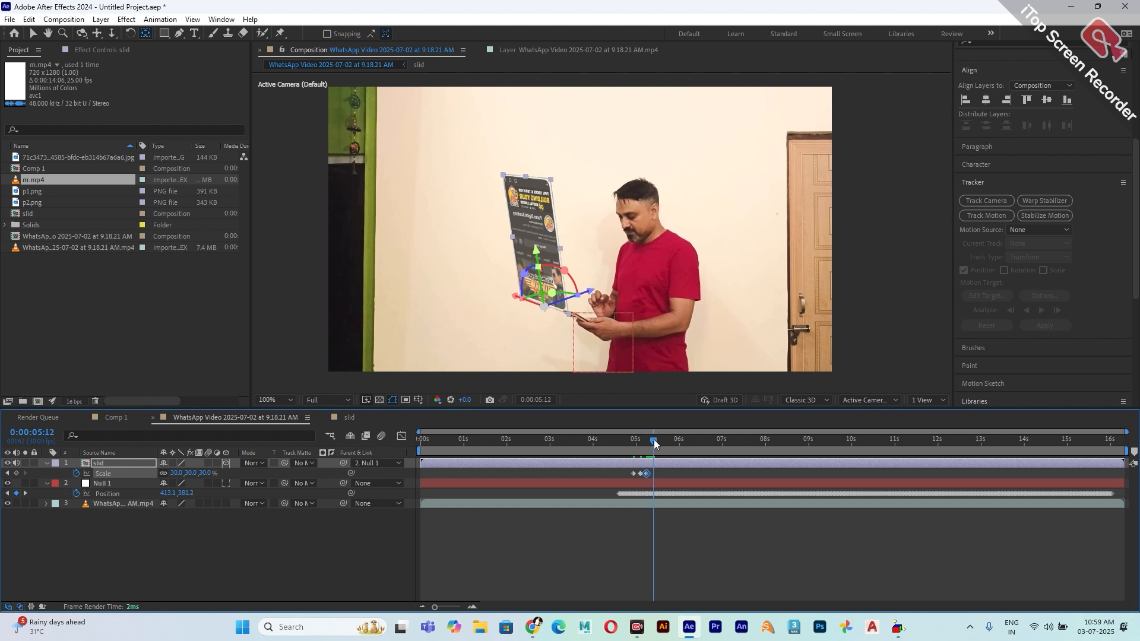
click(176, 474)
text(40)
key(Return)
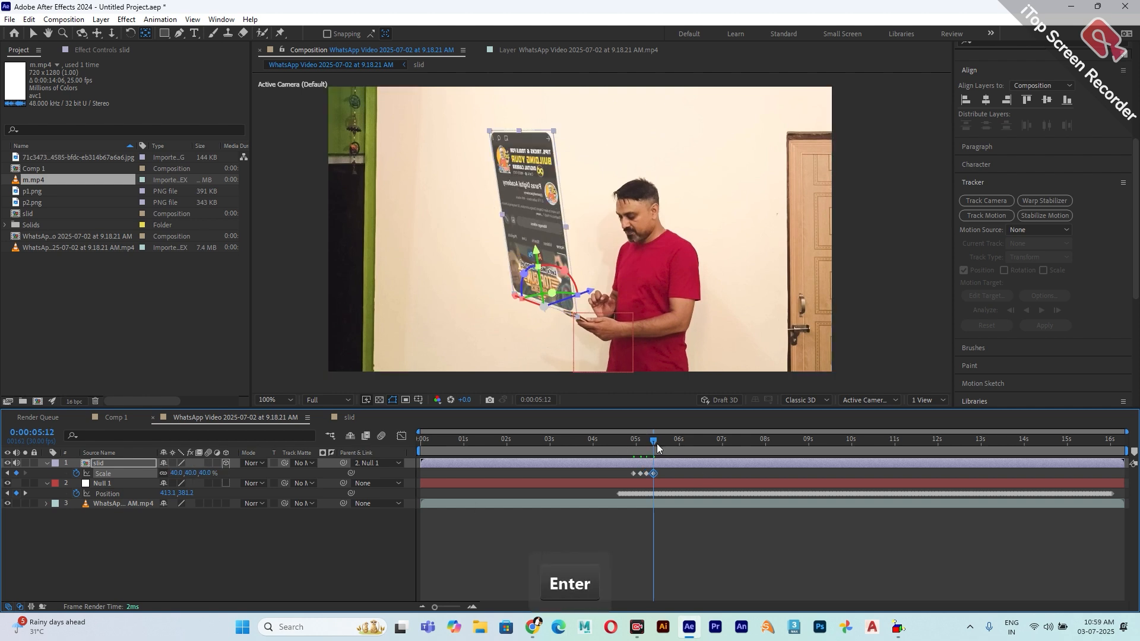
Set the slid layer's Scale to 35% at 0:00:05:17
drag(658, 440, 660, 443)
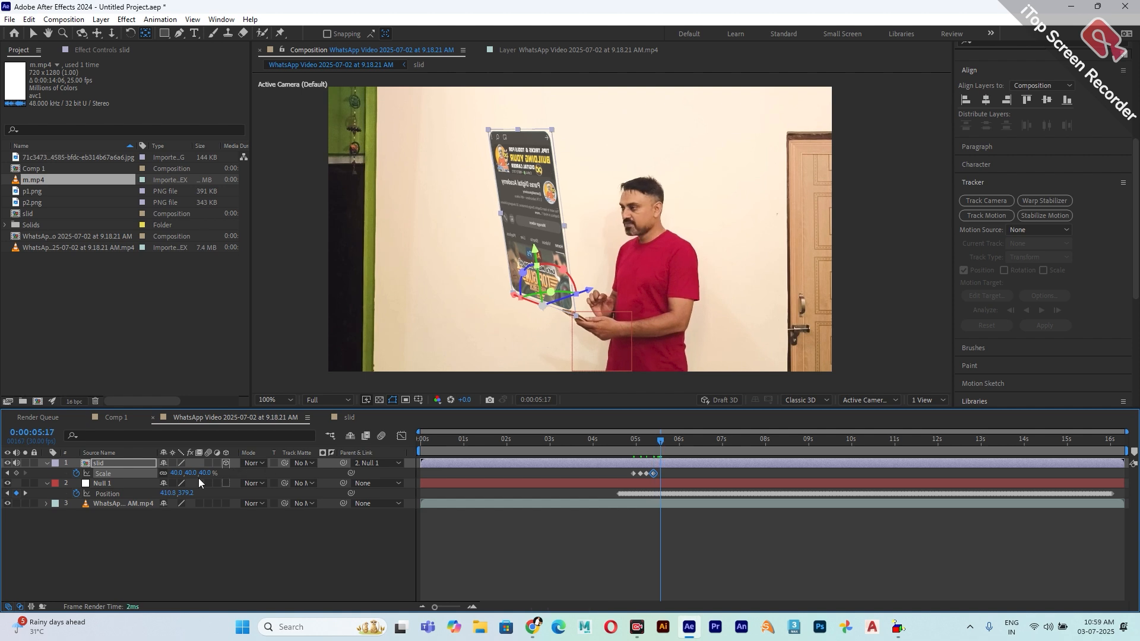
click(175, 473)
text(35)
key(Return)
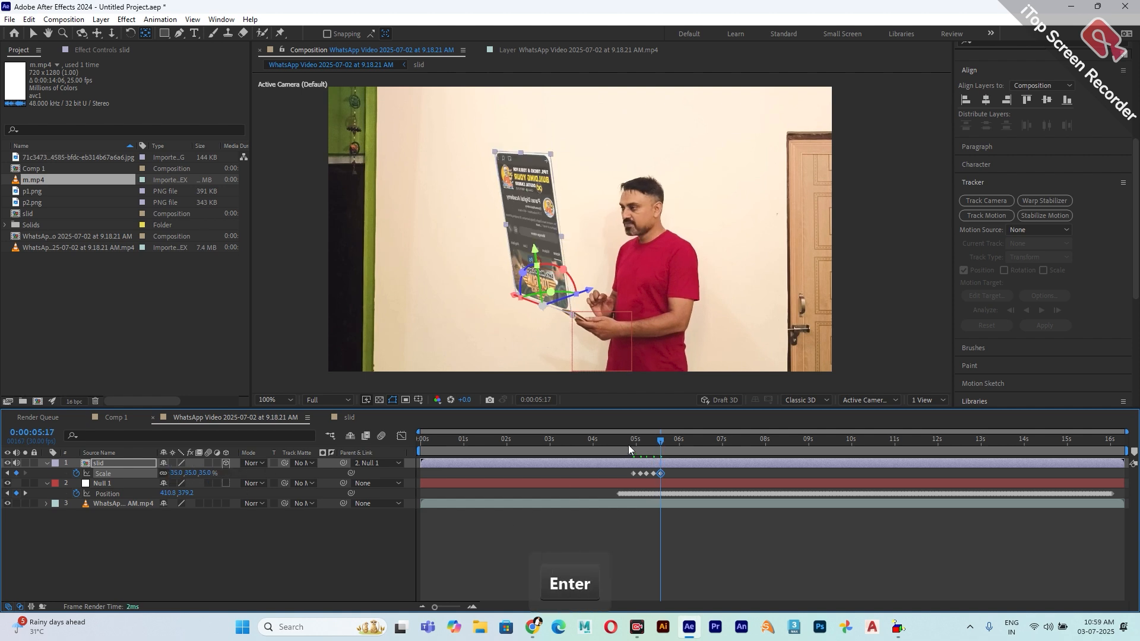
Set the slid layer's Scale to 43% at 0:00:05:21
click(665, 440)
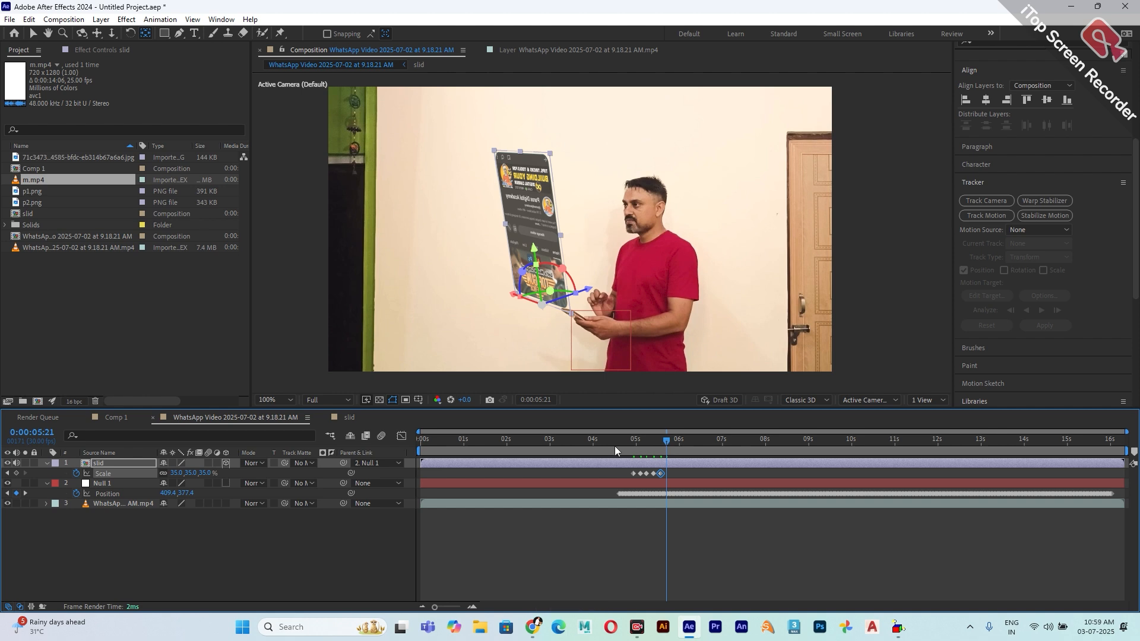
click(190, 473)
text(43)
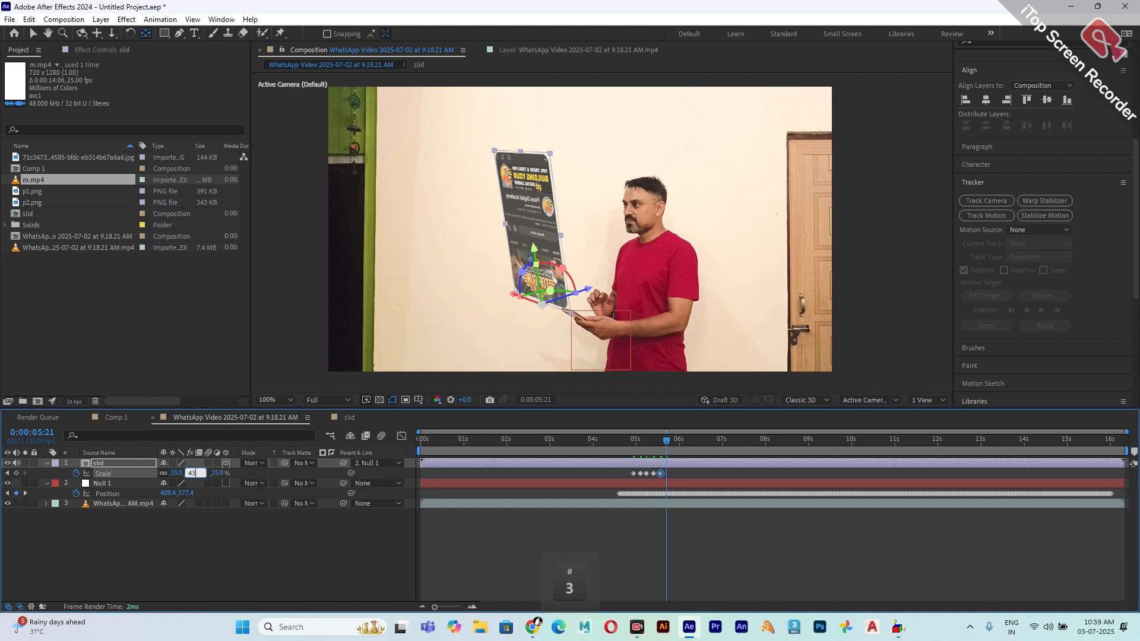
key(Return)
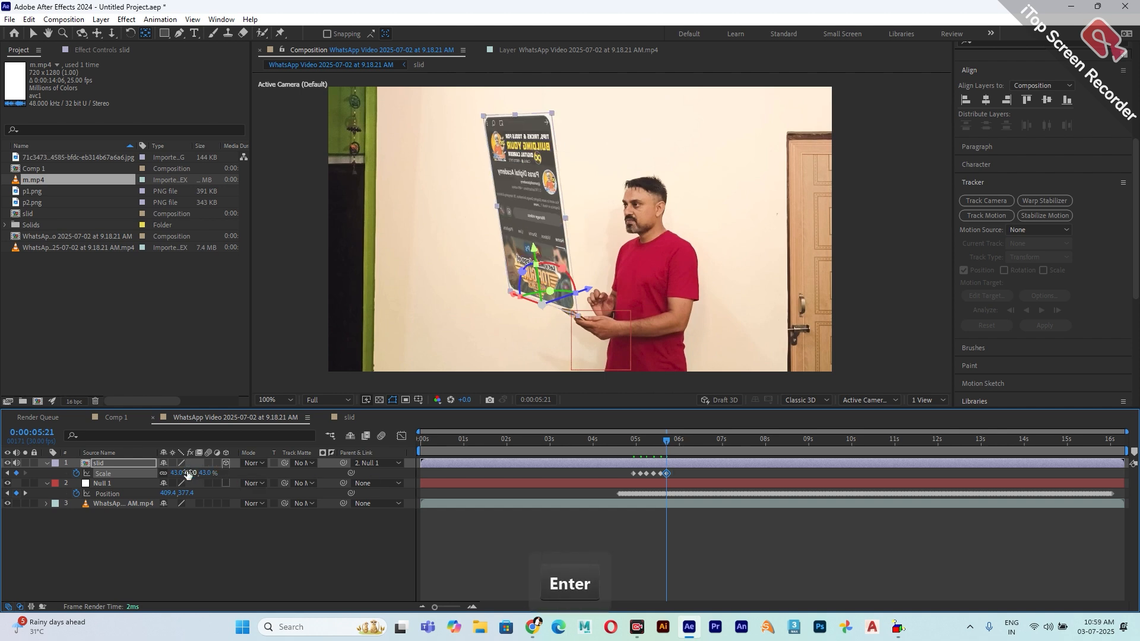
Apply Easy Ease to all of the slid layer's Scale keyframes and preview the pop-up animation from 0:00:02:23
drag(617, 476, 671, 479)
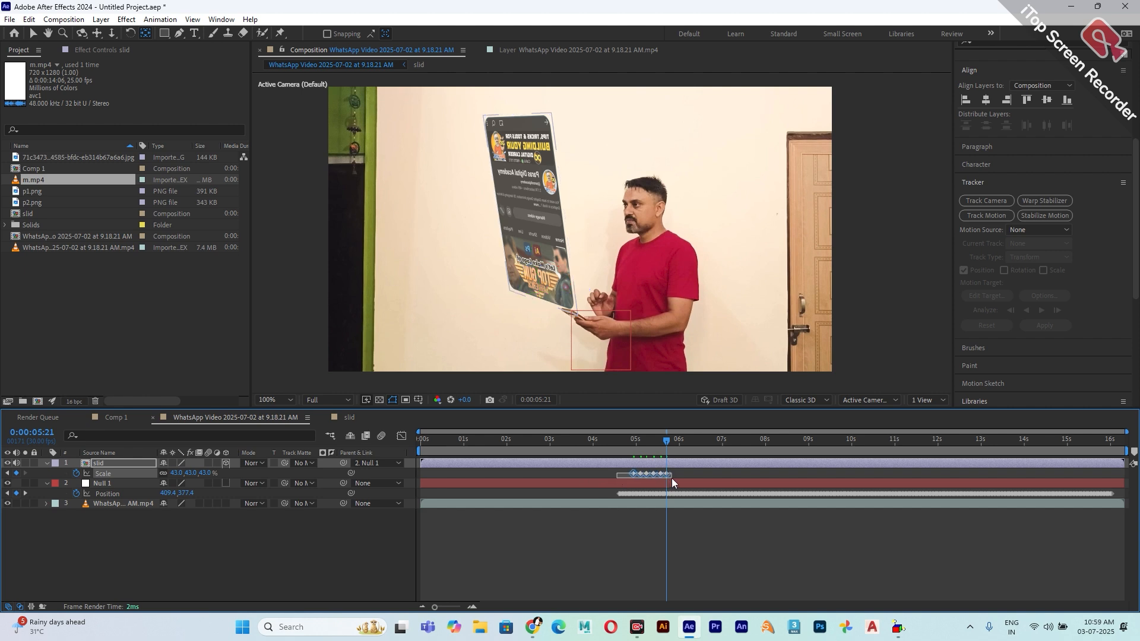
right_click(662, 473)
mouse_move(718, 466)
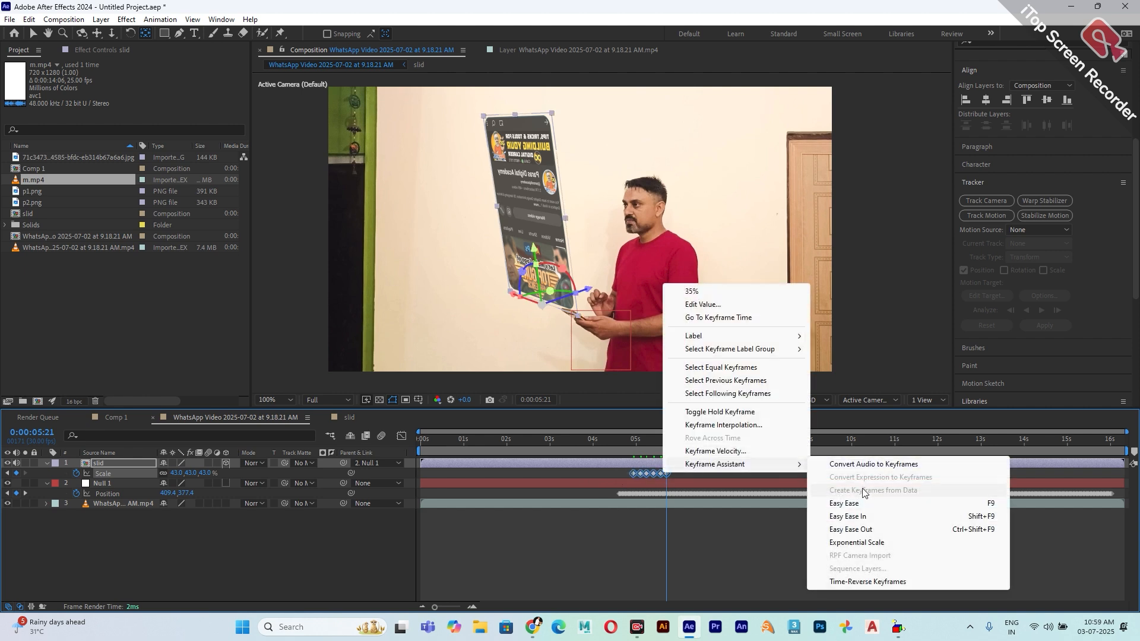
click(844, 504)
click(540, 439)
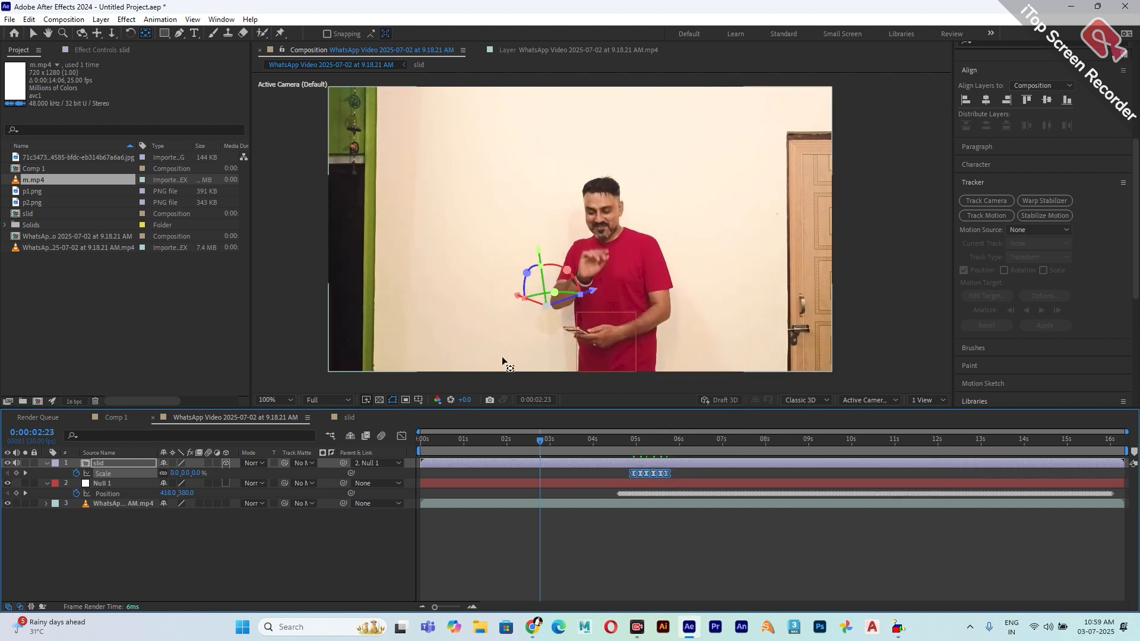
key(space)
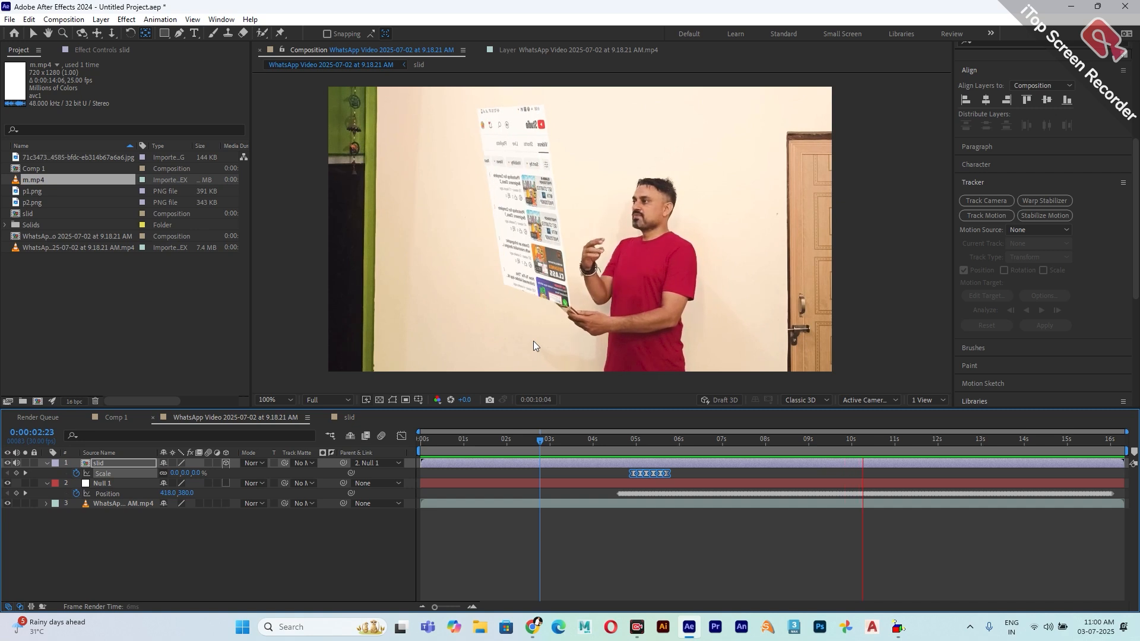
key(space)
Add a Scale keyframe to the slid layer at 0:00:14:22 and set Scale to 0% at 0:00:15:05
mouse_move(1049, 439)
mouse_down()
mouse_move(1031, 440)
mouse_move(1052, 447)
mouse_up()
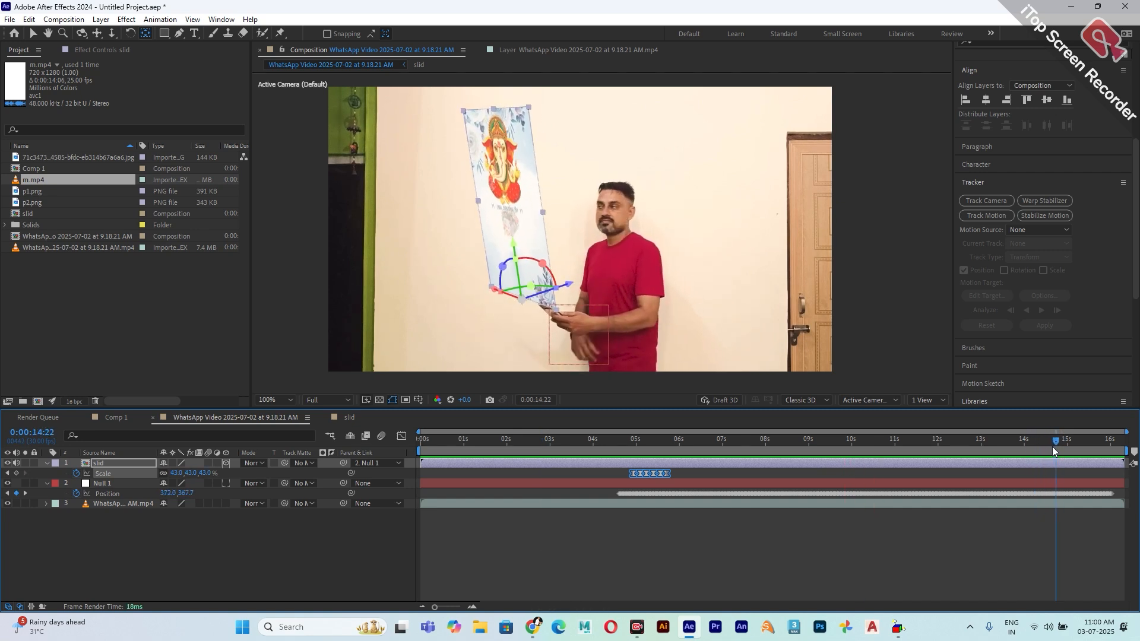
click(17, 473)
drag(1057, 444, 1075, 442)
click(174, 473)
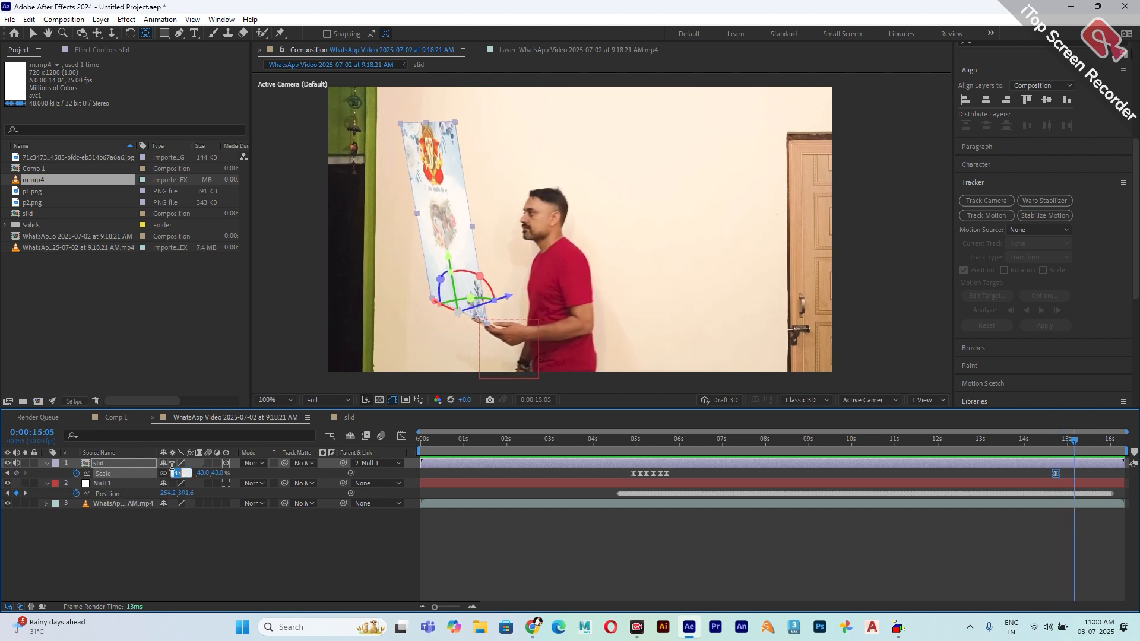
text(0)
key(Return)
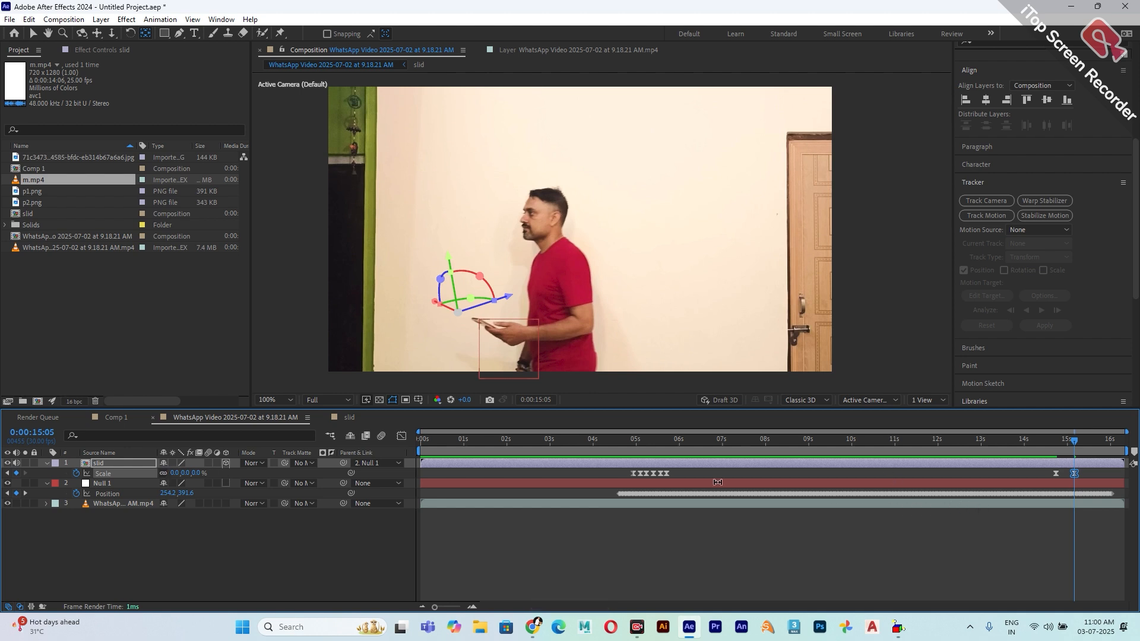
drag(480, 445, 400, 450)
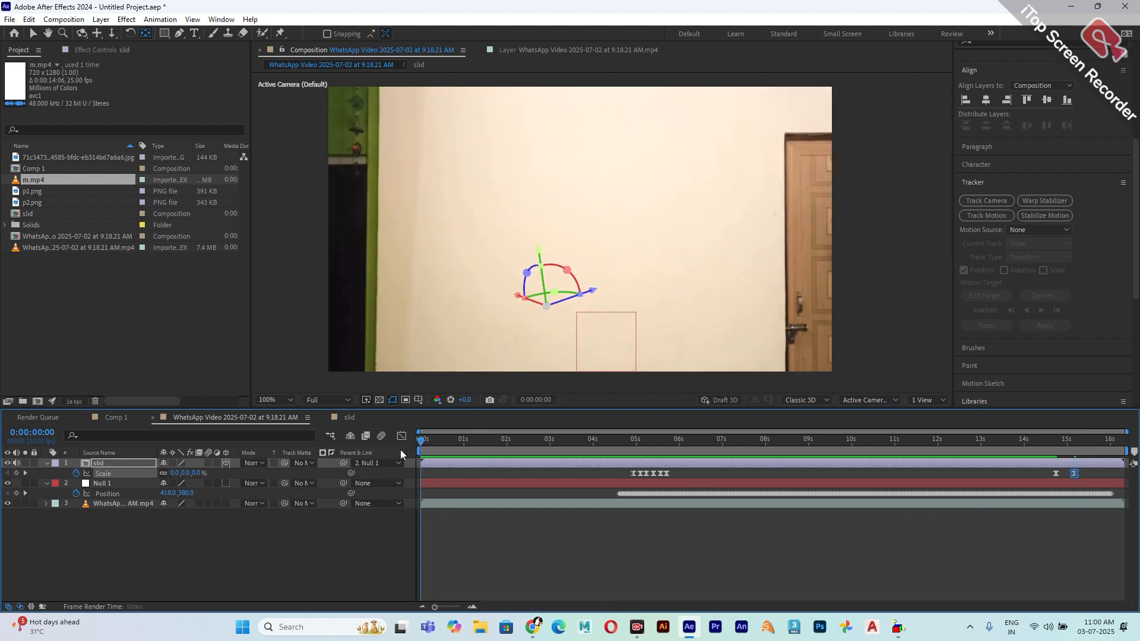
key(space)
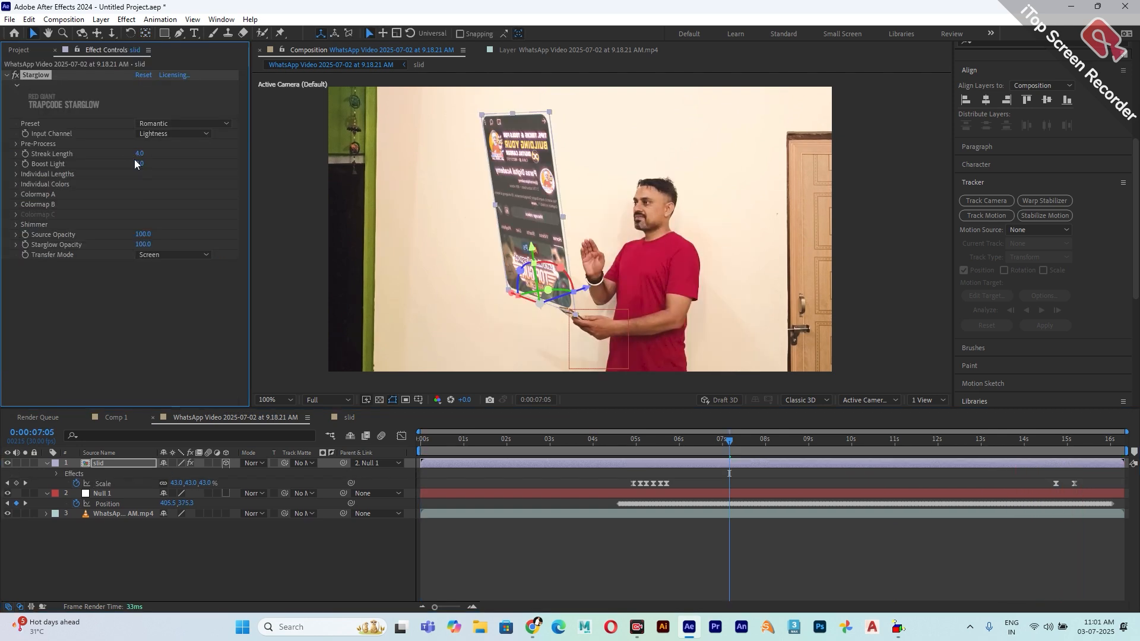
Add an Outer Glow layer style to the slid layer and show its settings
click(115, 468)
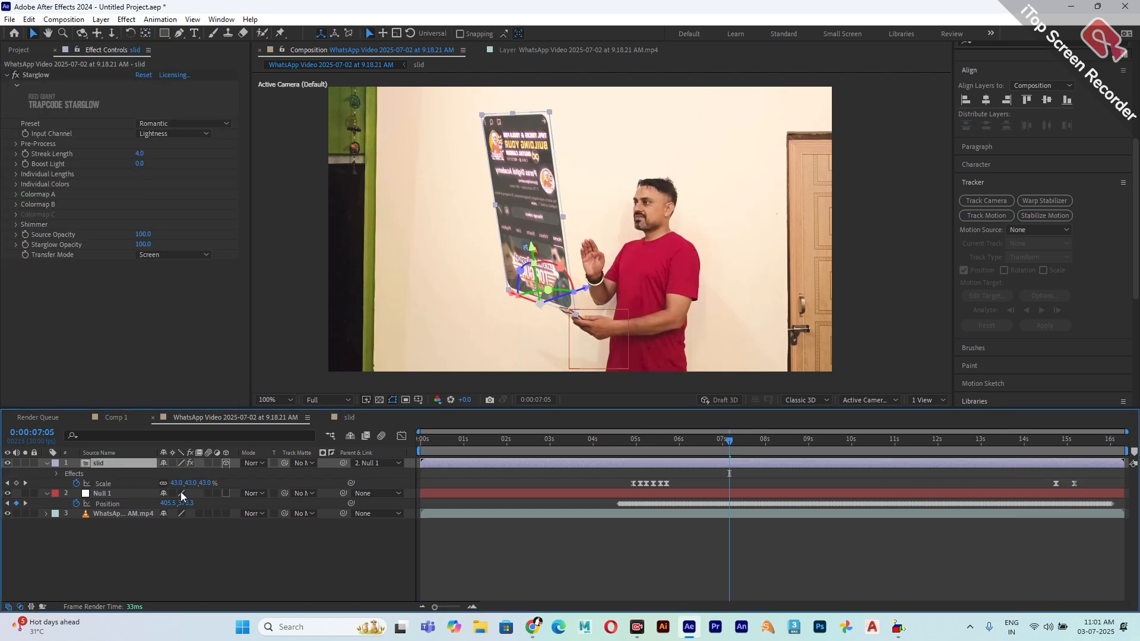
click(127, 19)
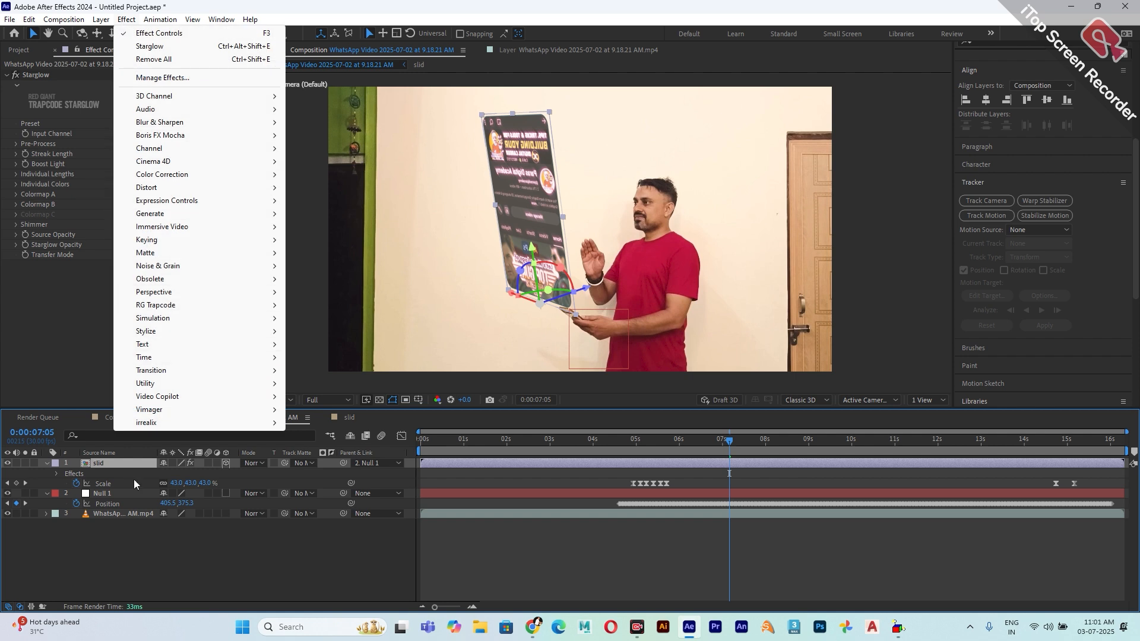
right_click(113, 464)
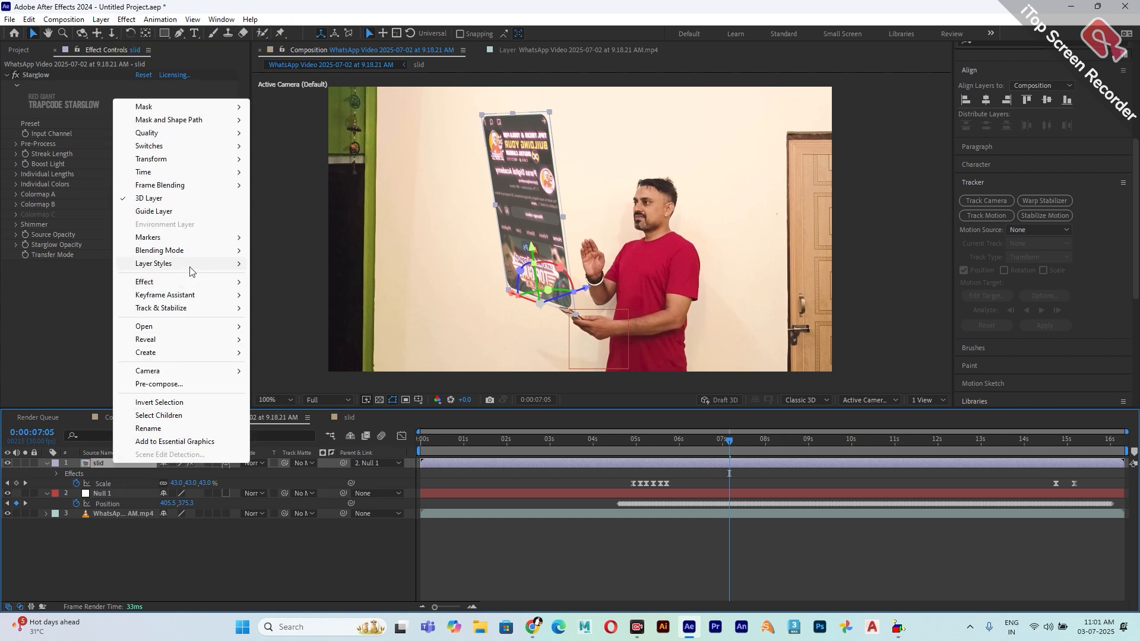
mouse_move(190, 267)
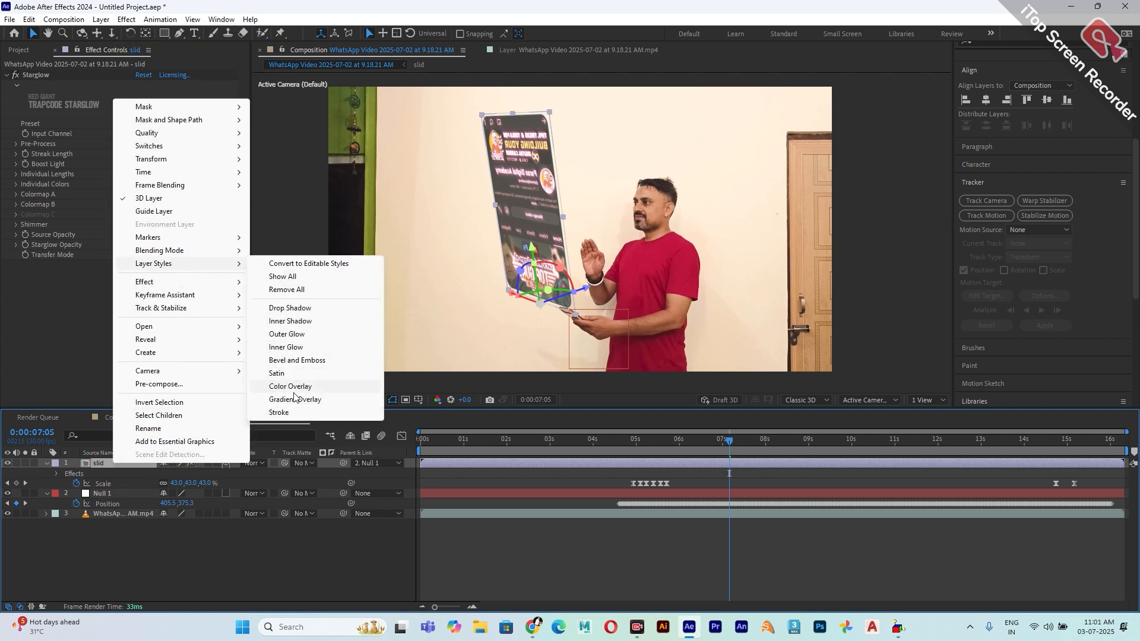
click(293, 335)
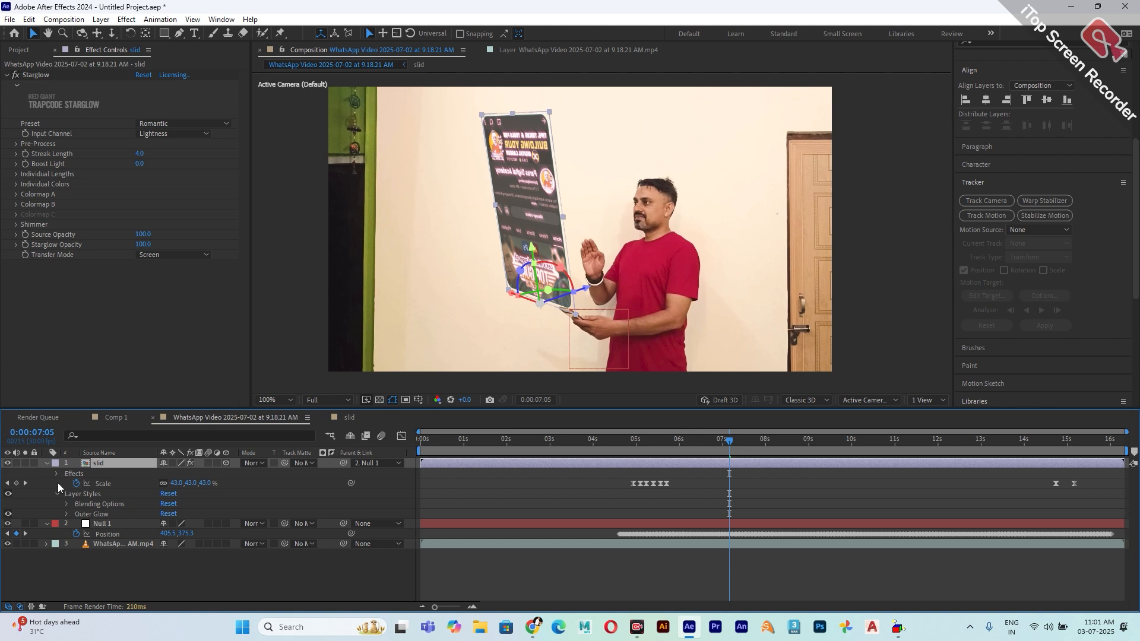
click(67, 514)
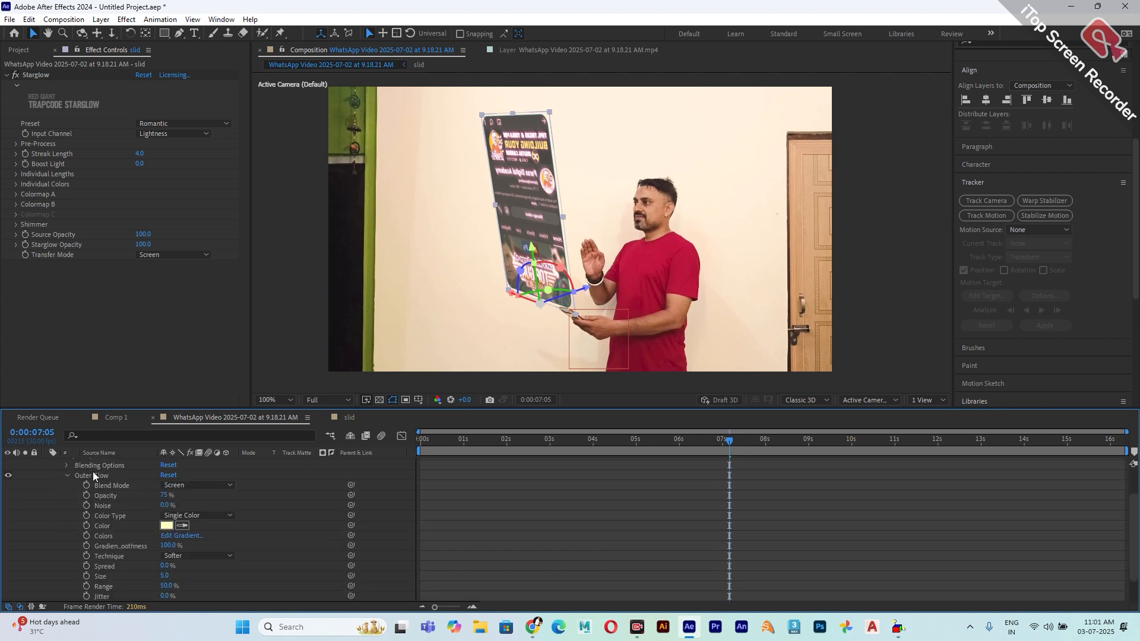
Set the Outer Glow color to pale yellow FFFFAC
click(166, 526)
drag(630, 151, 651, 138)
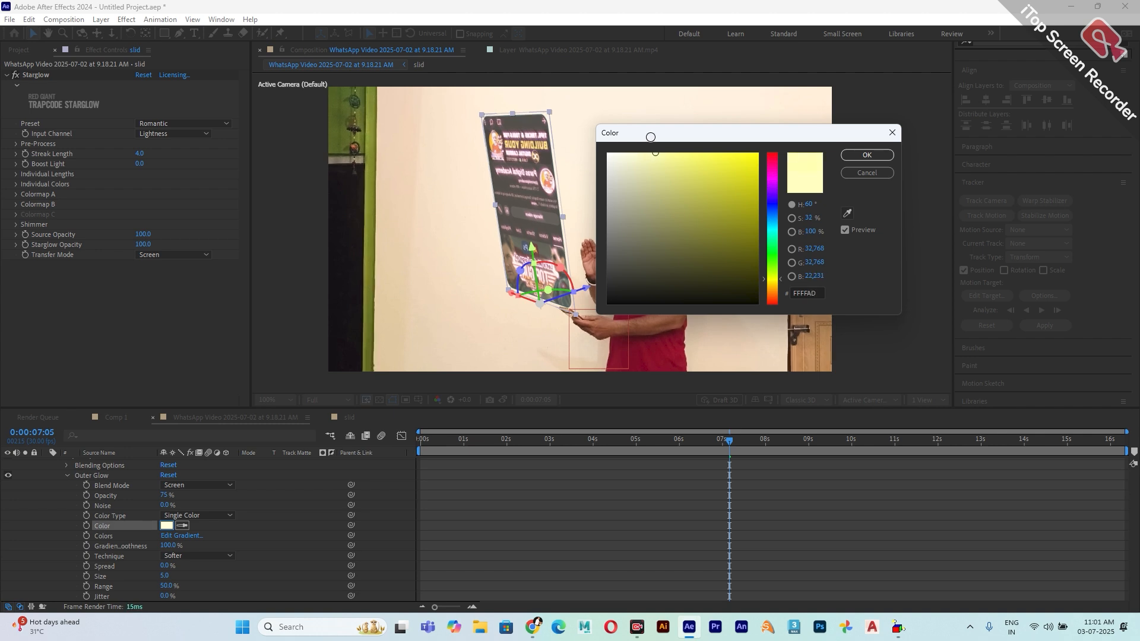
click(867, 155)
Set the Outer Glow's Opacity to 90%, Size to 84 and Spread to 11%
drag(164, 495, 169, 494)
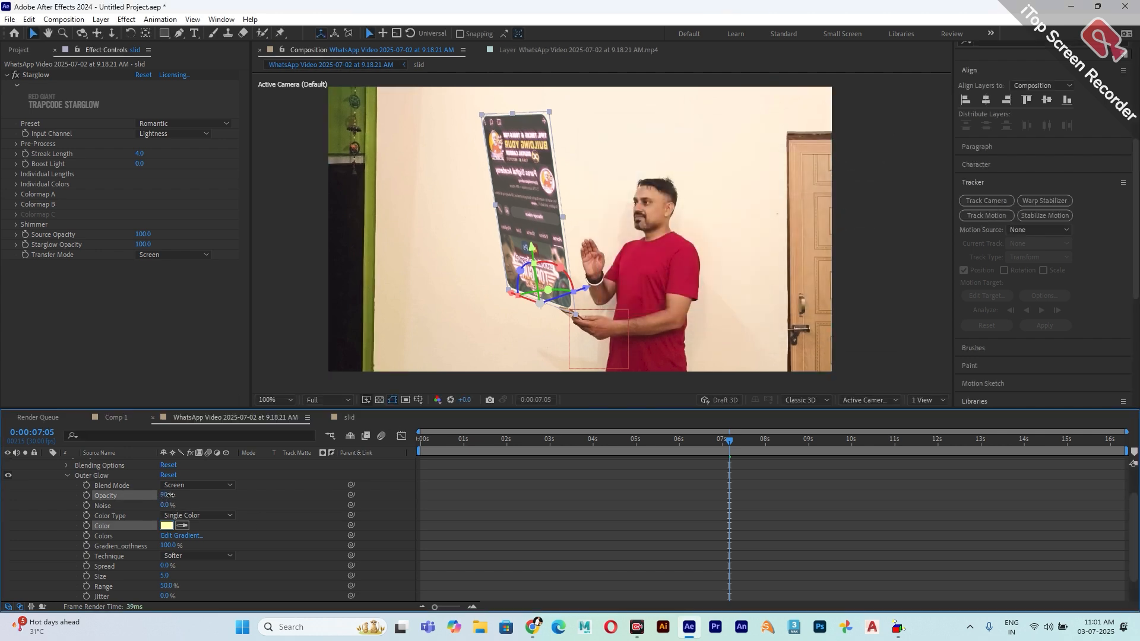
scroll(180, 586, down, 2)
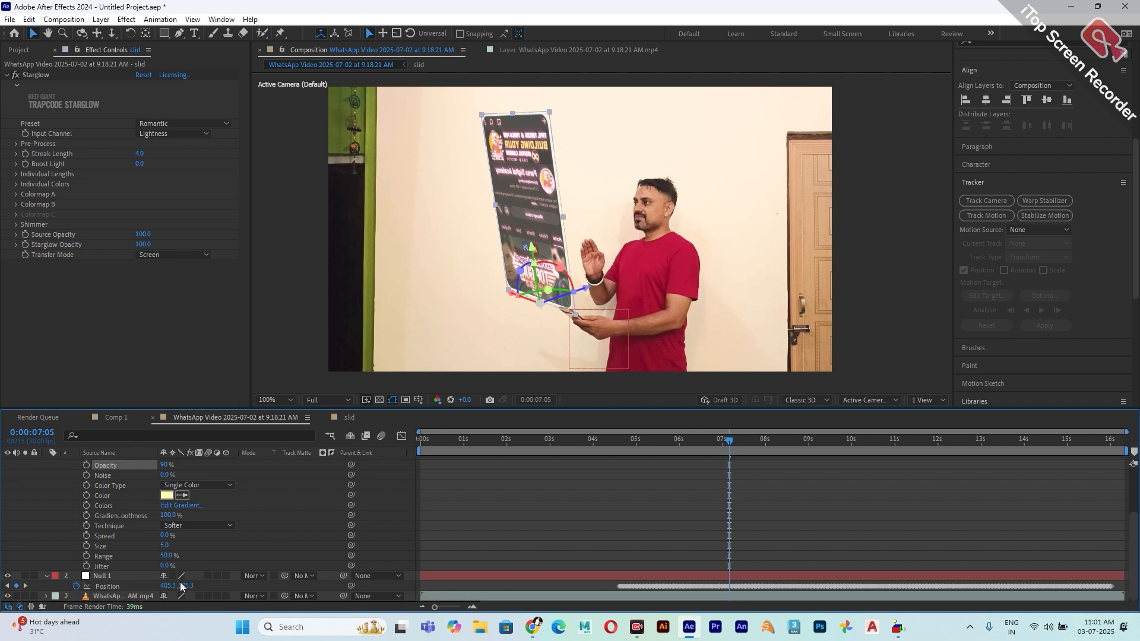
drag(164, 546, 496, 521)
mouse_move(729, 444)
mouse_down()
mouse_move(634, 444)
mouse_move(749, 447)
mouse_up()
scroll(549, 237, up, 2)
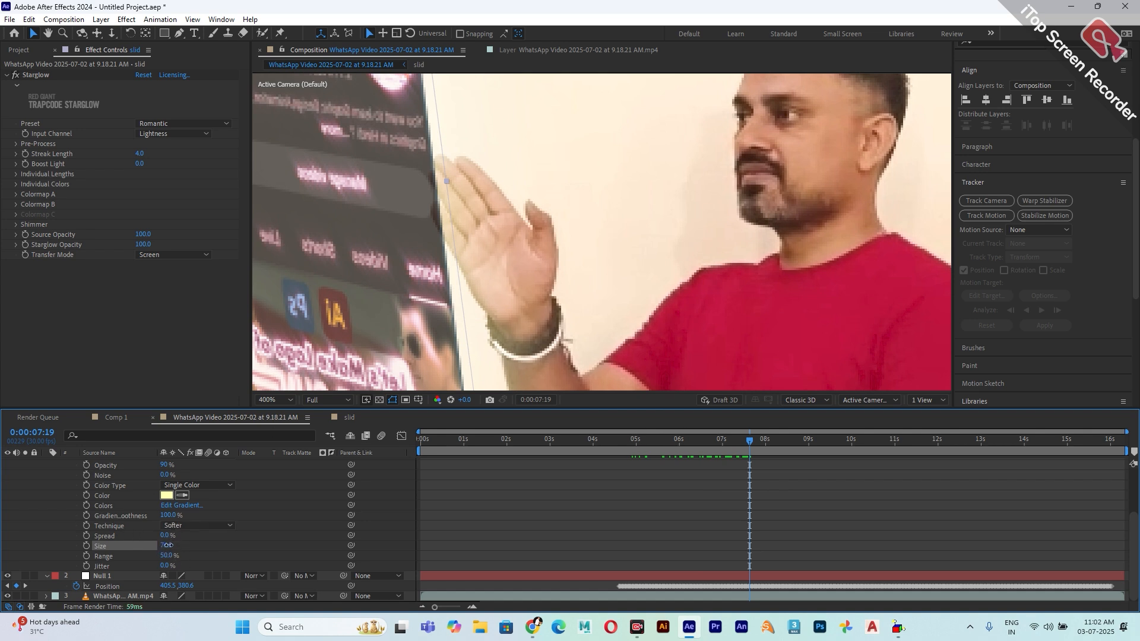
drag(169, 545, 163, 534)
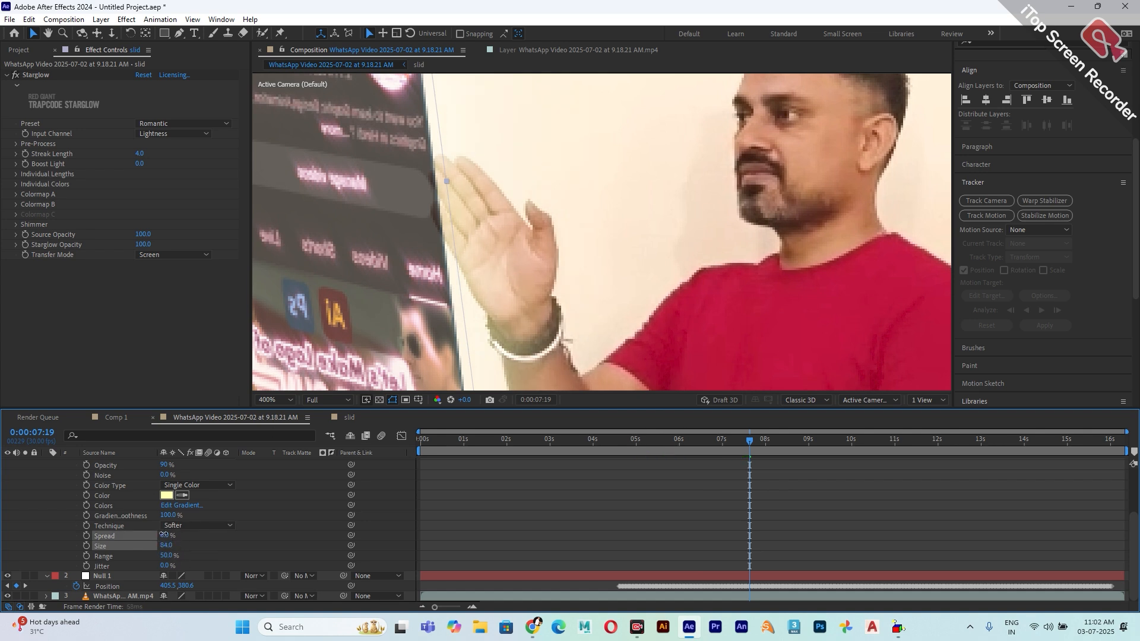
scroll(450, 236, down, 2)
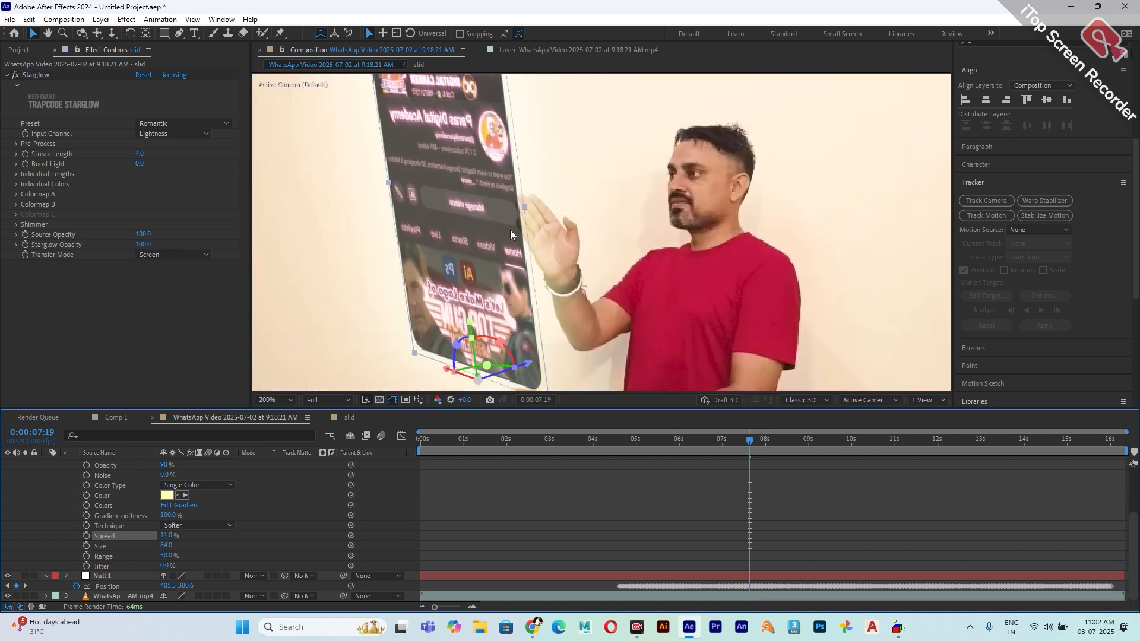
Change the Outer Glow color to a strongly saturated cyan
click(167, 495)
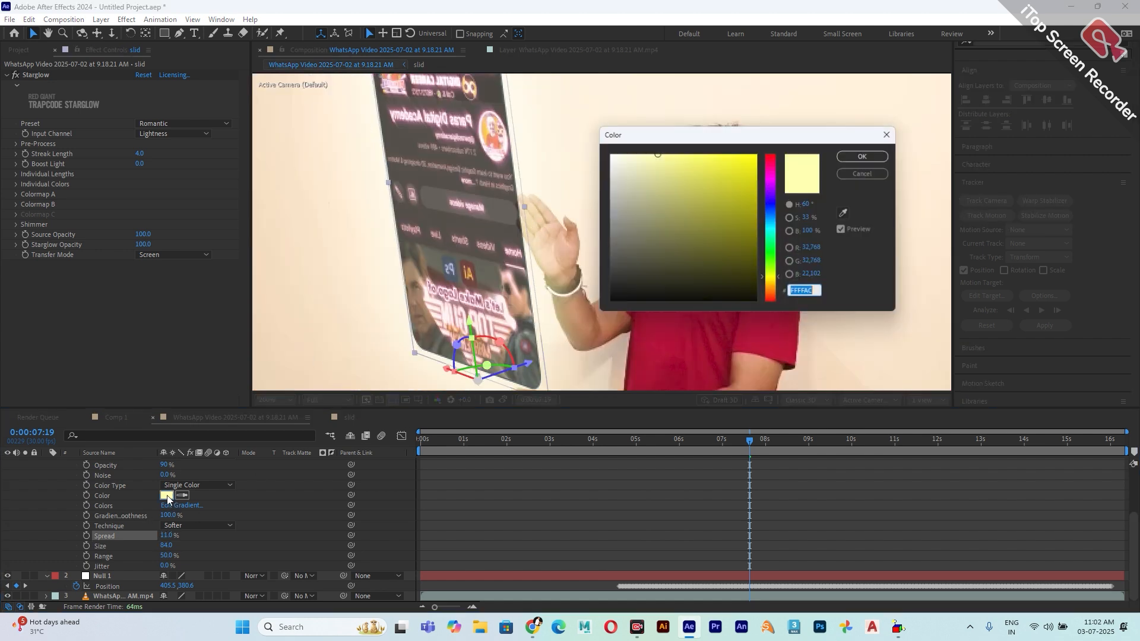
drag(770, 237, 772, 223)
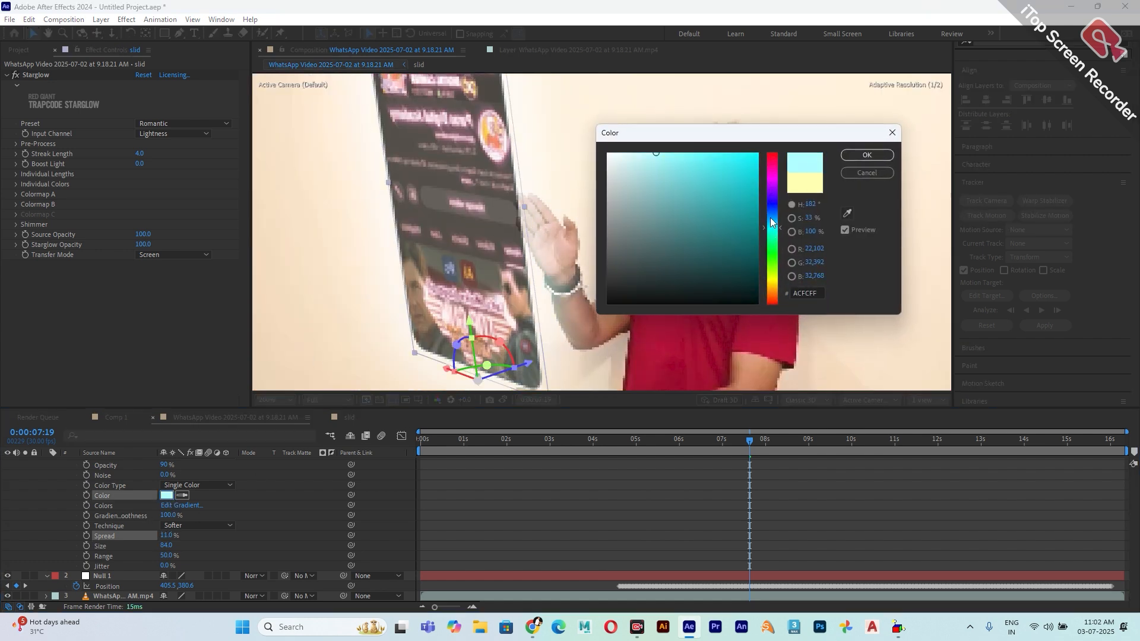
mouse_move(742, 179)
mouse_down()
mouse_move(758, 152)
mouse_move(726, 154)
mouse_up()
drag(775, 224, 783, 236)
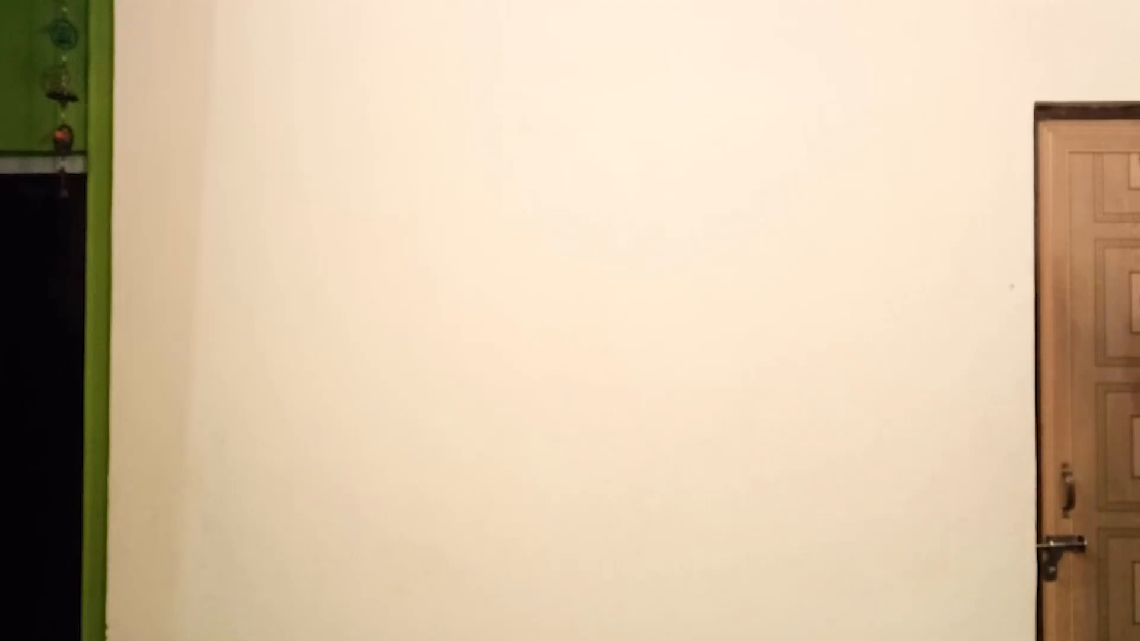